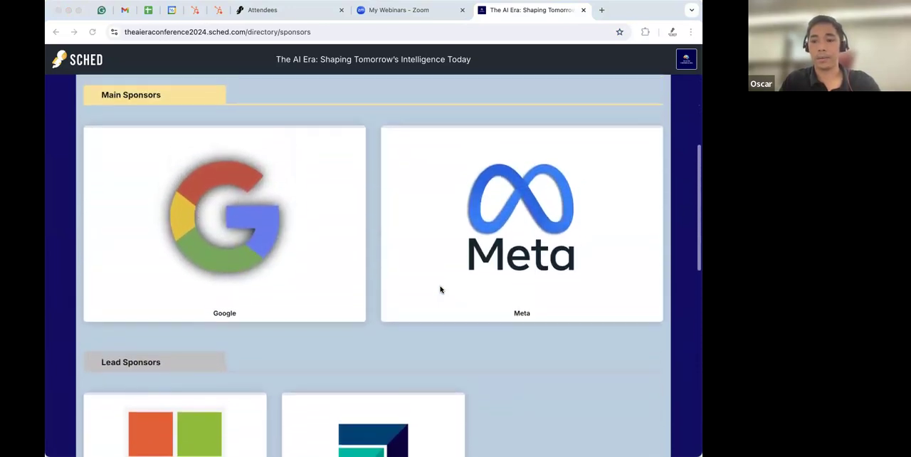
pyautogui.scroll(2, 440, 289)
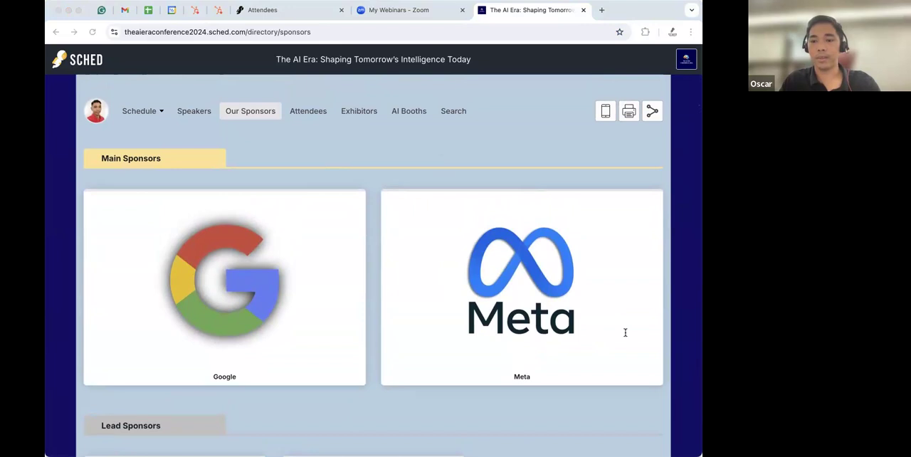
# - Browse the sponsor tiers on the event's public sponsors page
pyautogui.scroll(-5, 341, 264)
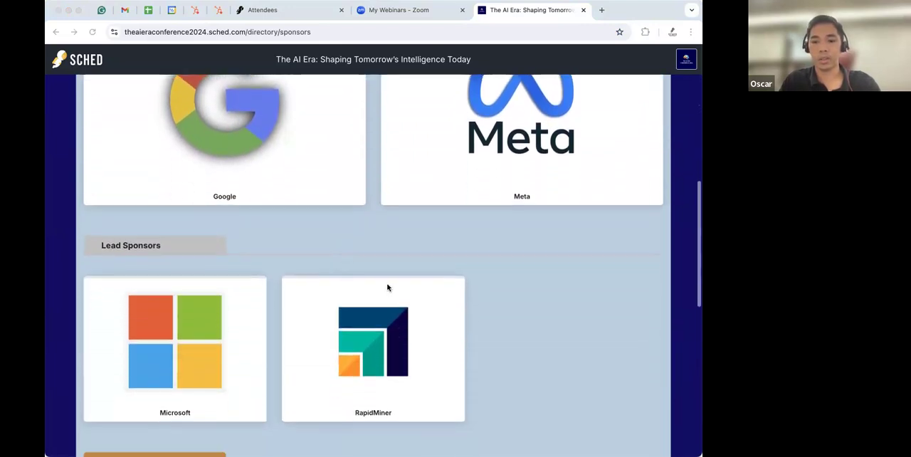
pyautogui.scroll(-3, 407, 307)
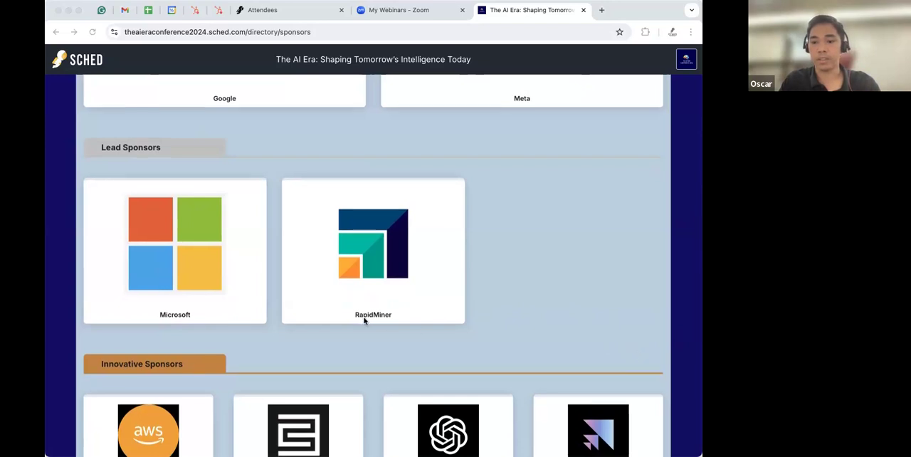
pyautogui.scroll(-2, 363, 321)
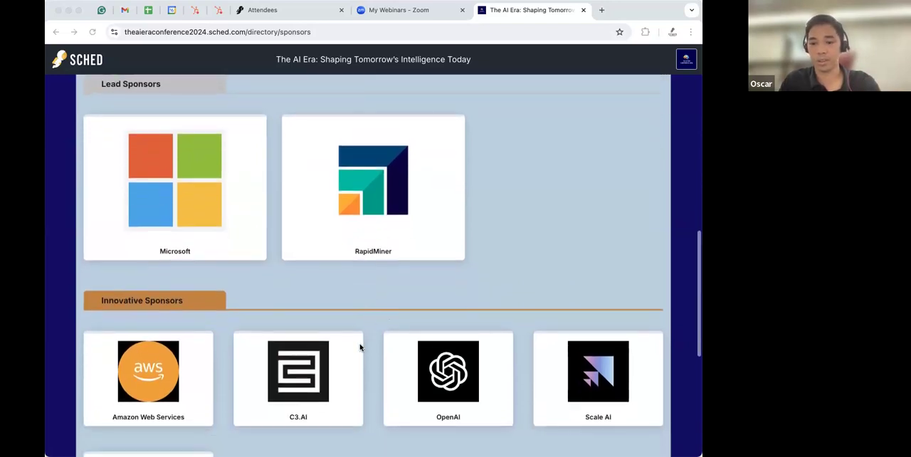
pyautogui.scroll(-4, 360, 348)
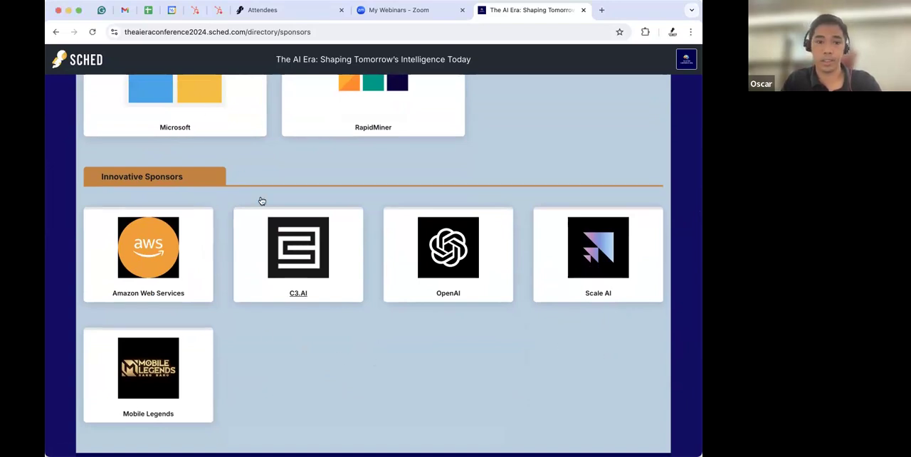
pyautogui.scroll(5, 274, 223)
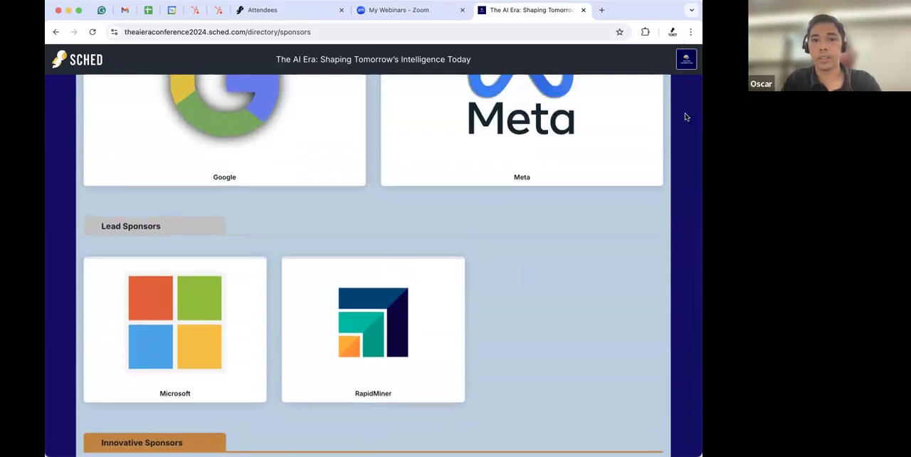
# - Open the event's control panel dashboard in a new tab, closing the Attendees tab and reordering the tabs
pyautogui.click(687, 62)
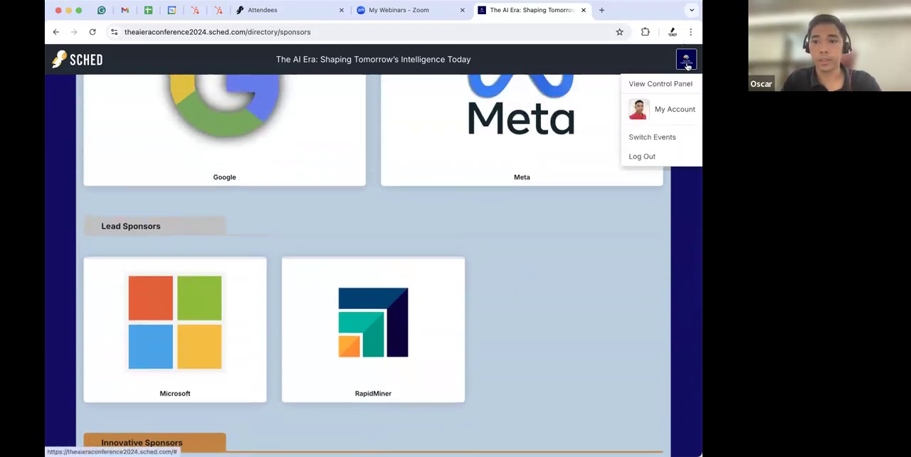
pyautogui.click(653, 86)
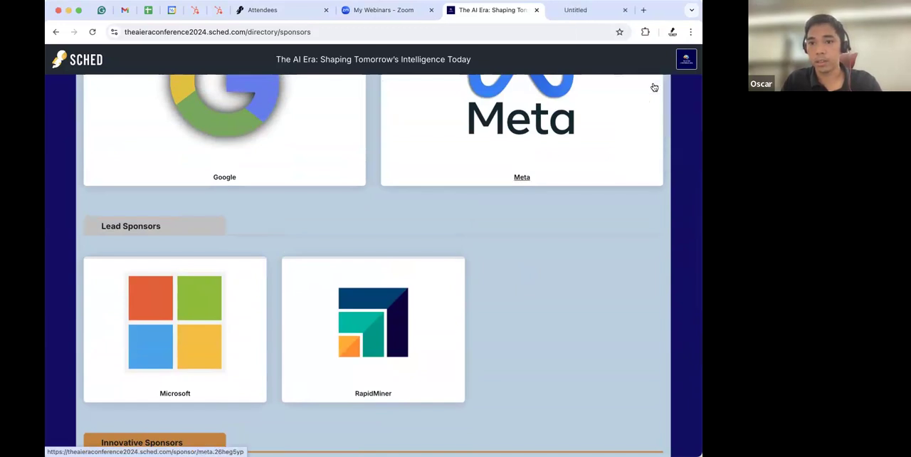
pyautogui.click(571, 13)
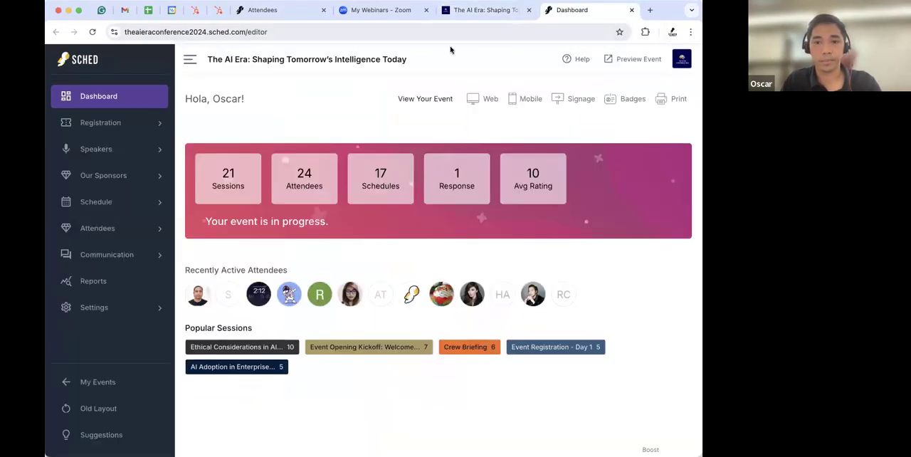
pyautogui.click(323, 10)
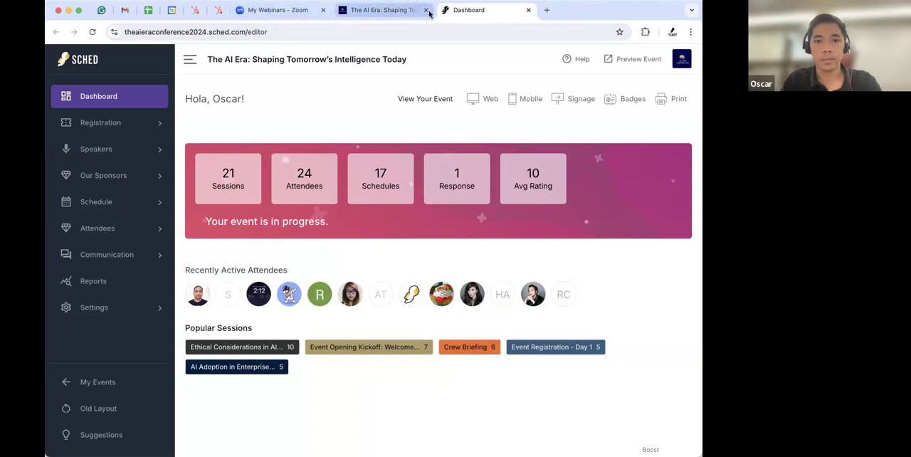
pyautogui.moveTo(482, 14); pyautogui.dragTo(366, 13)
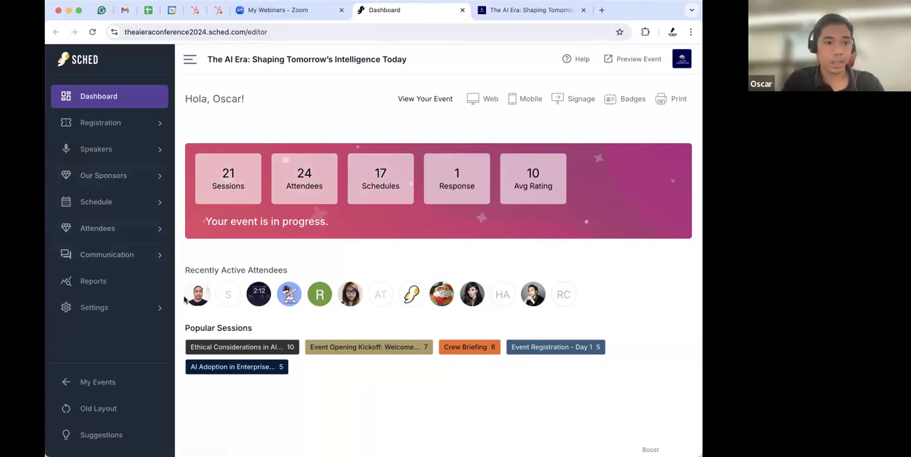
# - Open the Our Sponsors admin page and review all of its sponsor levels
pyautogui.click(103, 178)
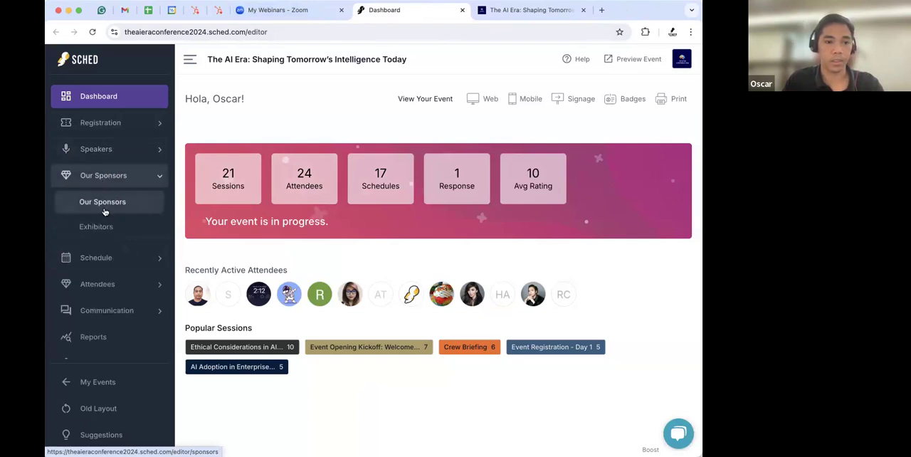
pyautogui.click(104, 204)
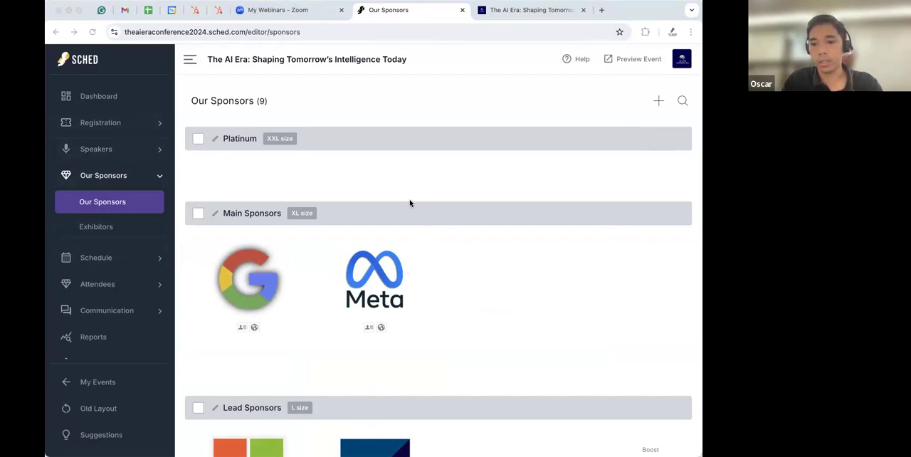
pyautogui.scroll(-1, 461, 302)
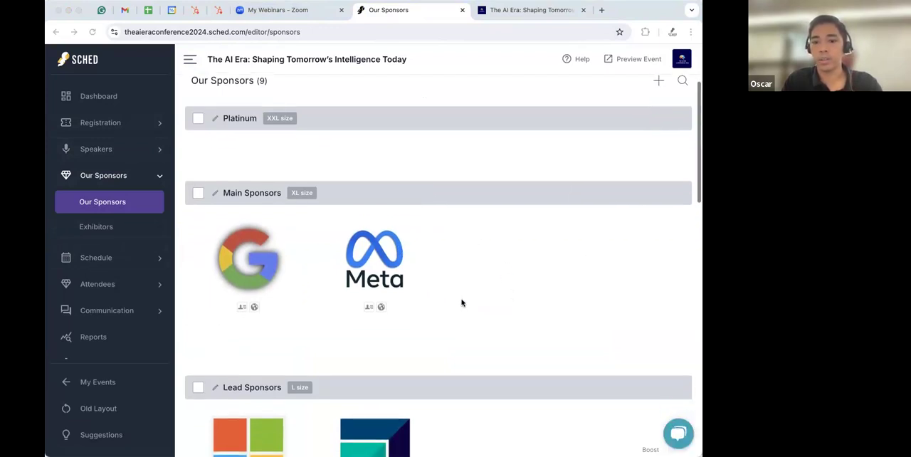
pyautogui.scroll(-4, 460, 303)
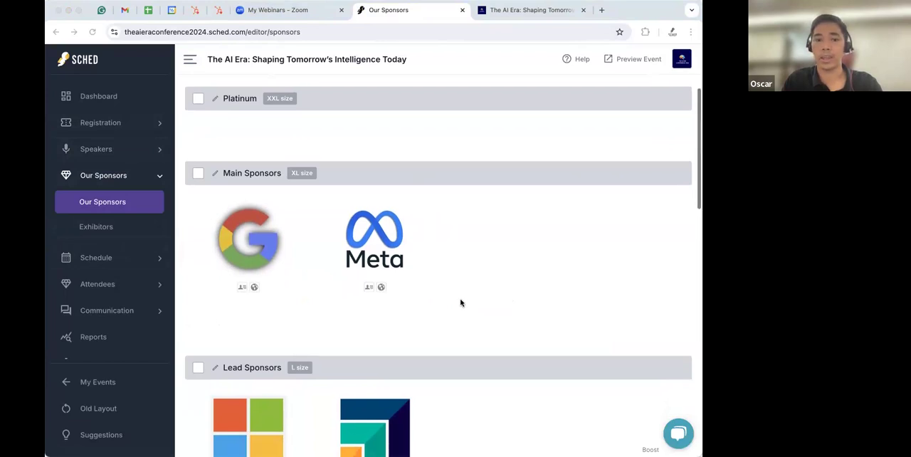
pyautogui.scroll(-6, 460, 302)
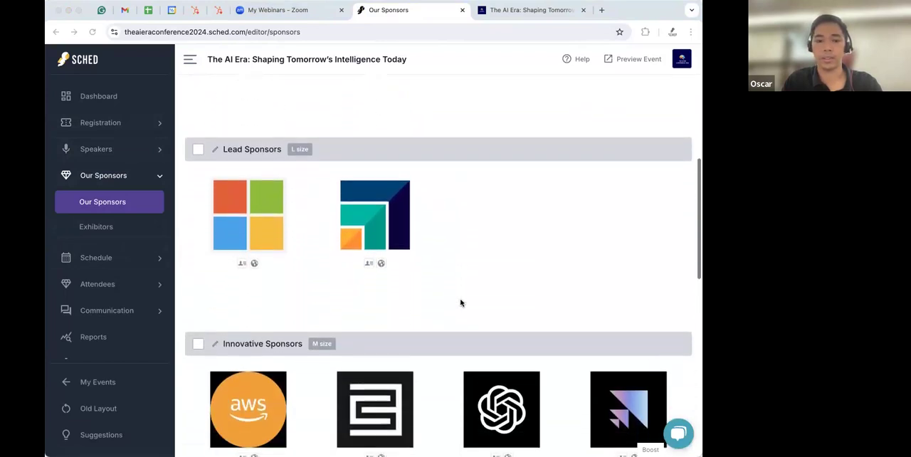
pyautogui.scroll(-9, 460, 302)
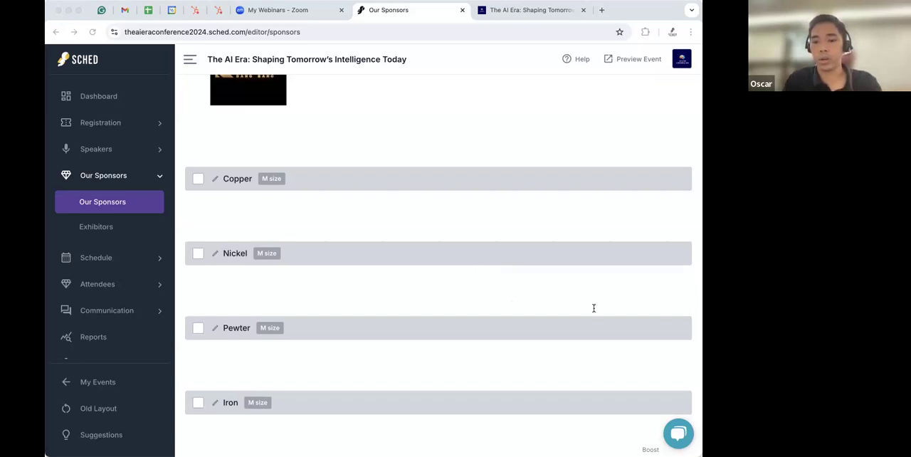
pyautogui.scroll(-1, 443, 297)
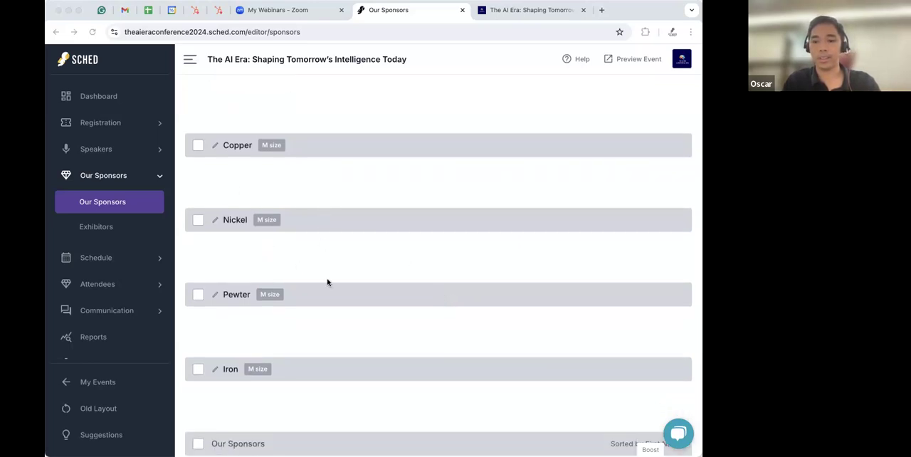
pyautogui.scroll(-2, 349, 332)
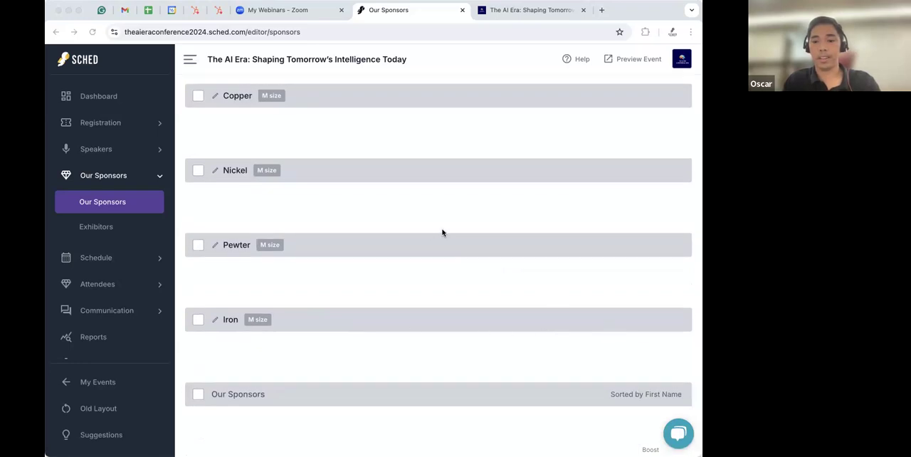
pyautogui.scroll(1, 441, 234)
pyautogui.scroll(8, 358, 221)
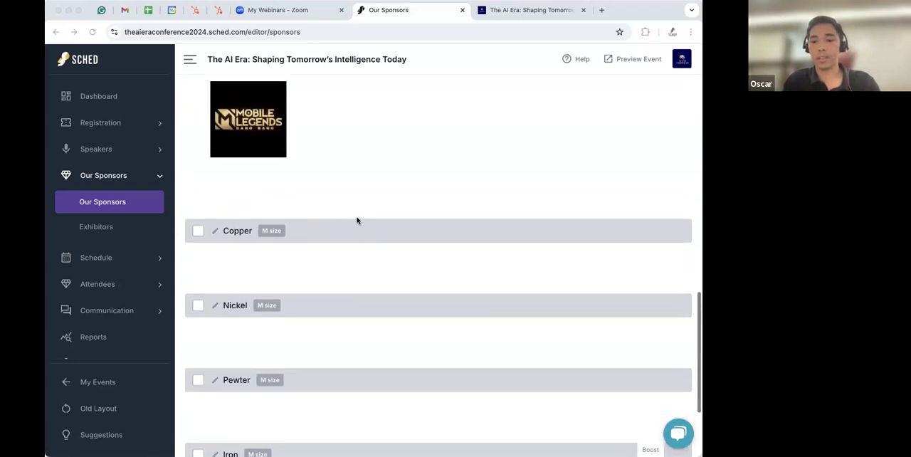
pyautogui.scroll(4, 357, 221)
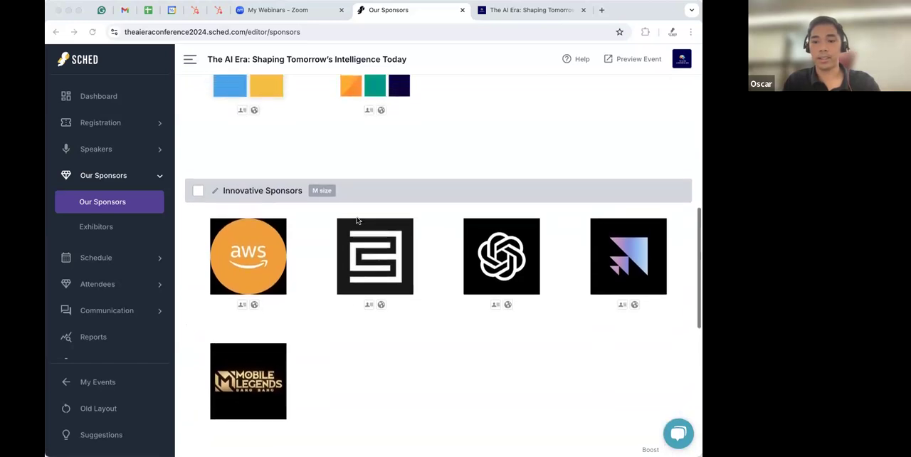
pyautogui.scroll(3, 357, 221)
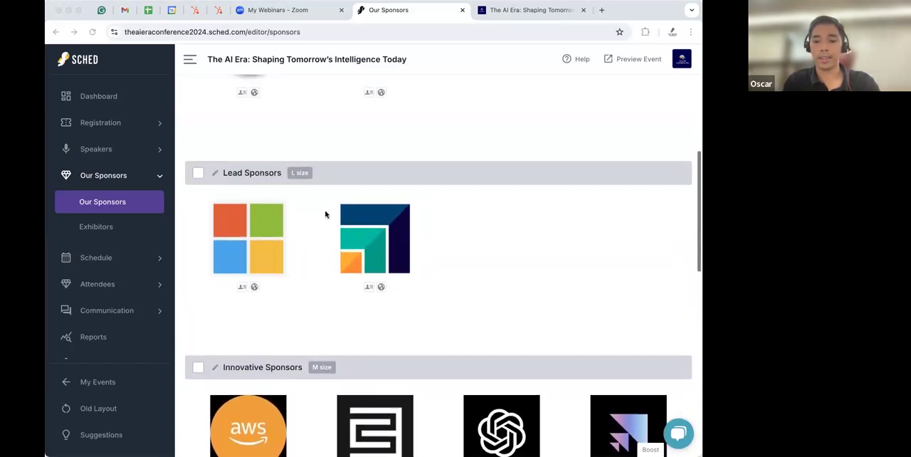
# - Open the Lead Sponsors level for renaming and resizing, keep it at L size, and save
pyautogui.click(216, 174)
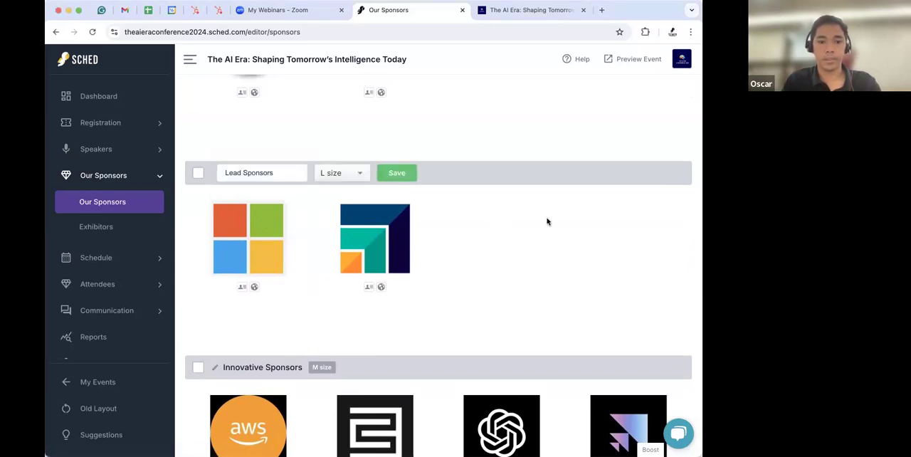
pyautogui.click(679, 277)
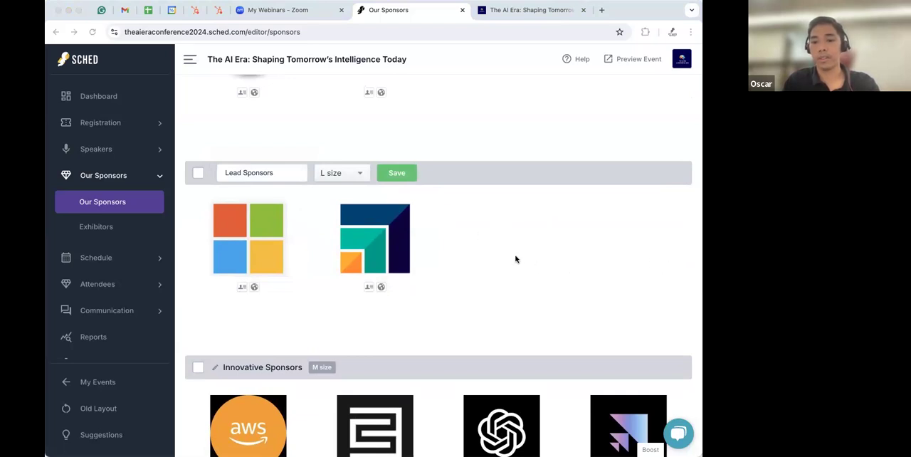
pyautogui.click(354, 173)
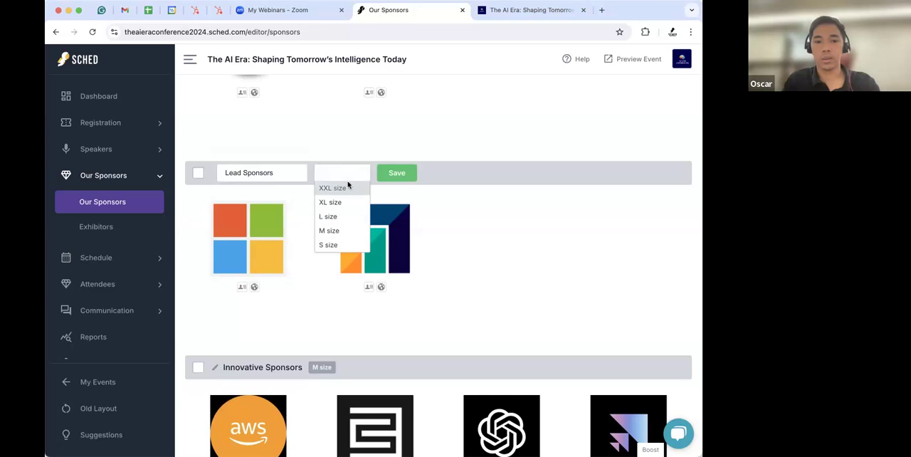
pyautogui.click(704, 189)
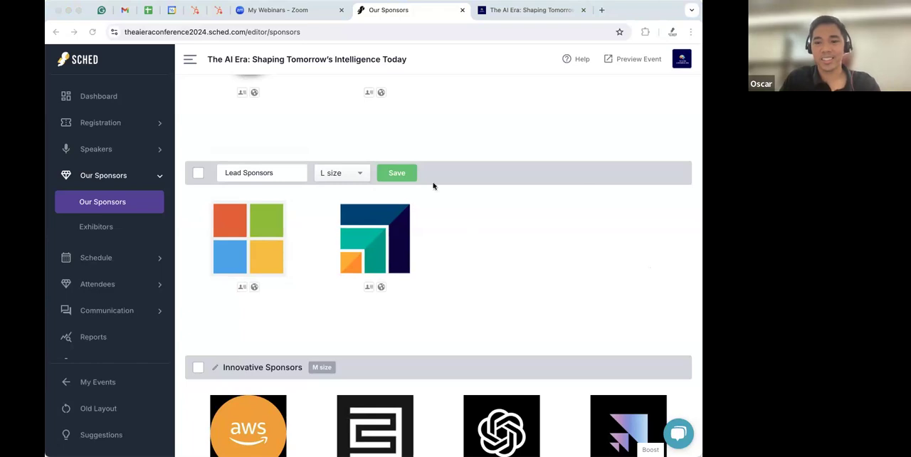
pyautogui.click(395, 130)
pyautogui.click(418, 128)
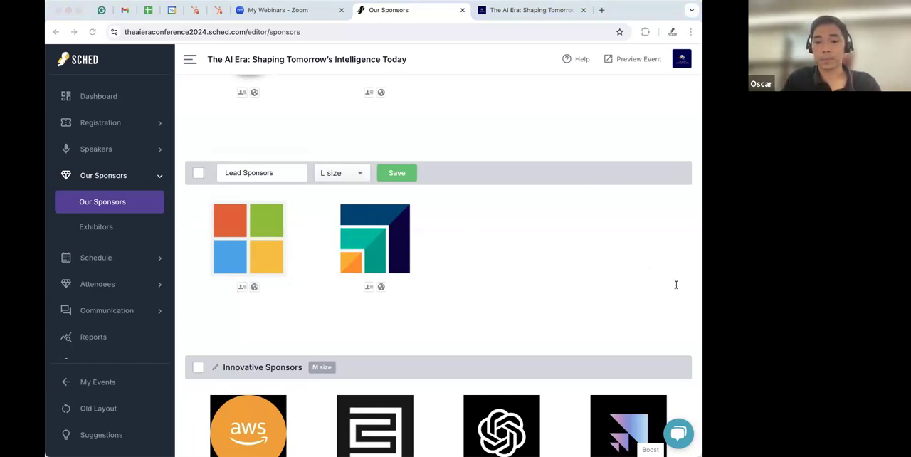
pyautogui.click(437, 143)
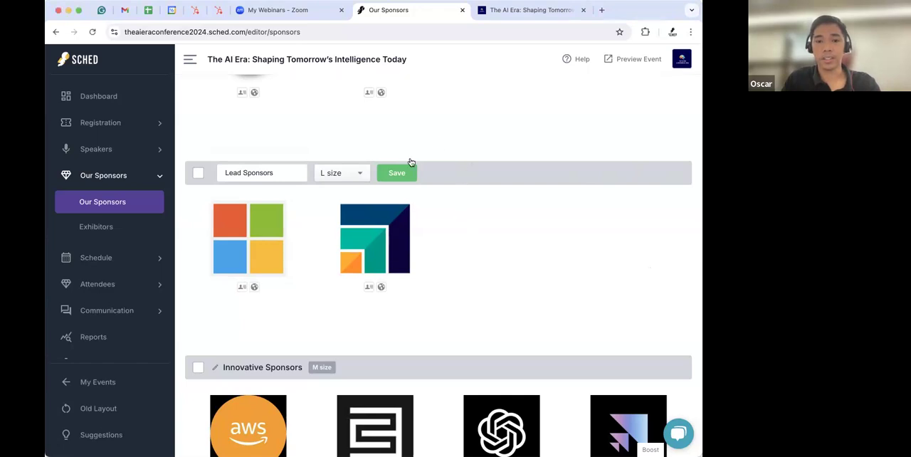
pyautogui.click(396, 176)
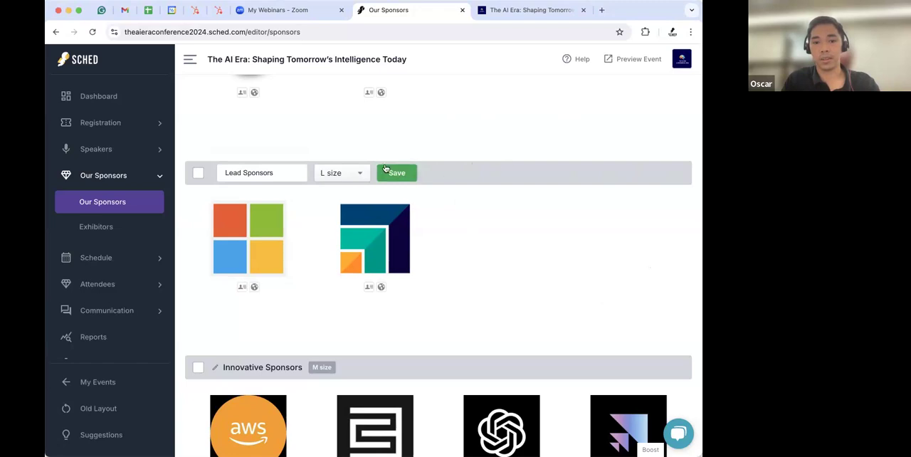
pyautogui.click(700, 261)
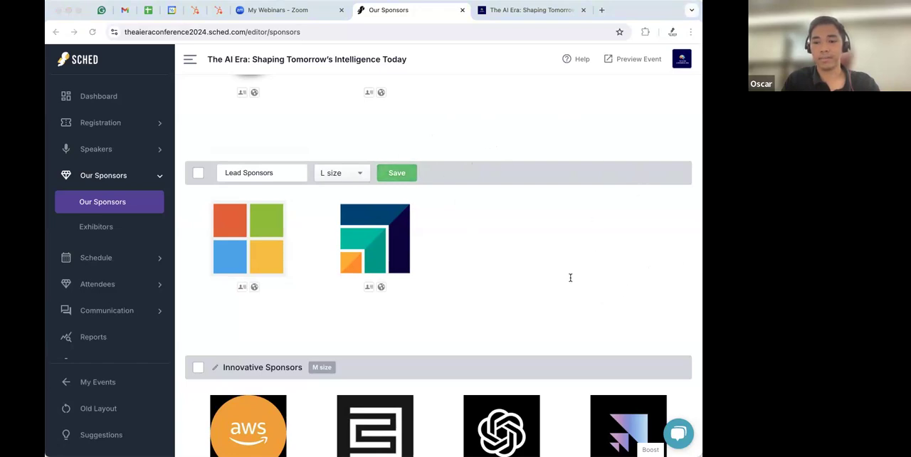
pyautogui.click(432, 134)
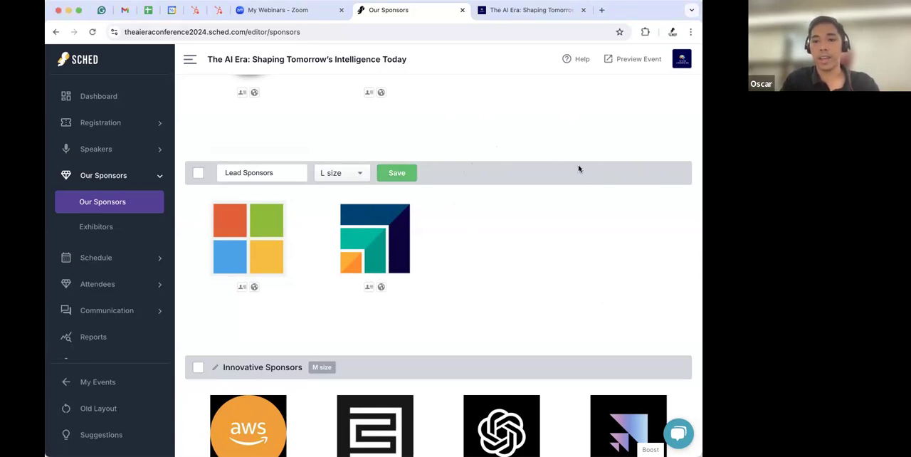
# - Open the Add New sponsors panel and open, then close, the role rename field without renaming
pyautogui.scroll(5, 578, 169)
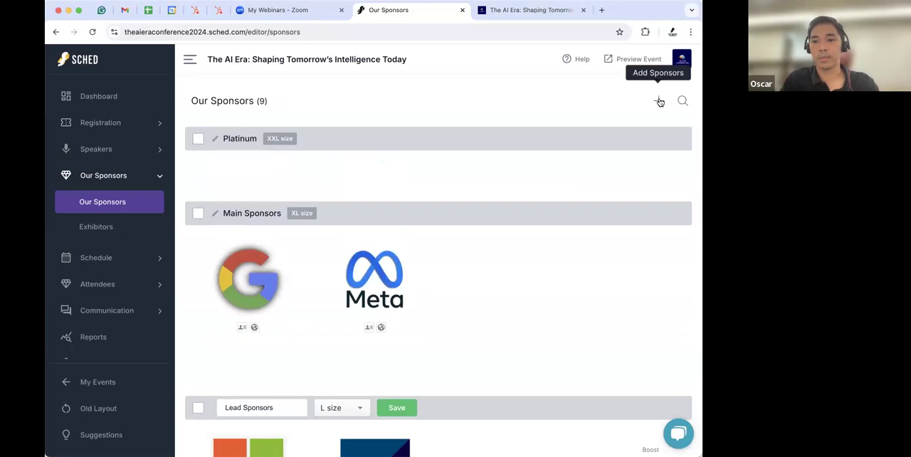
pyautogui.click(658, 101)
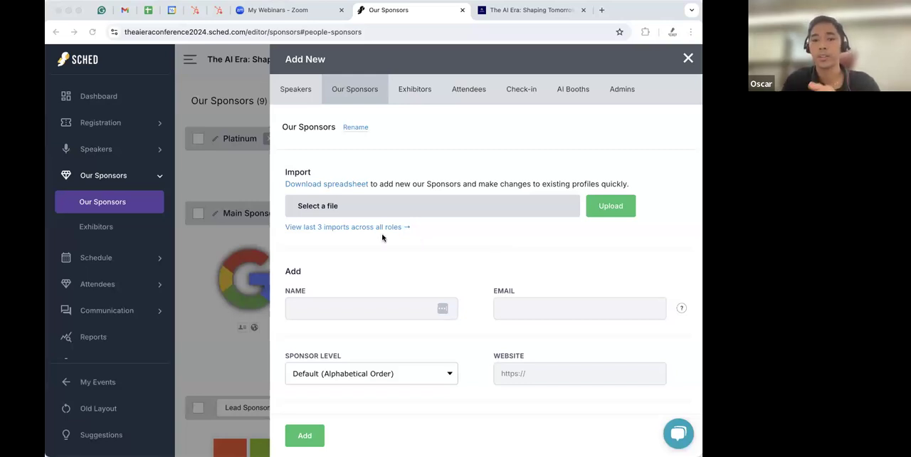
pyautogui.doubleClick(314, 126)
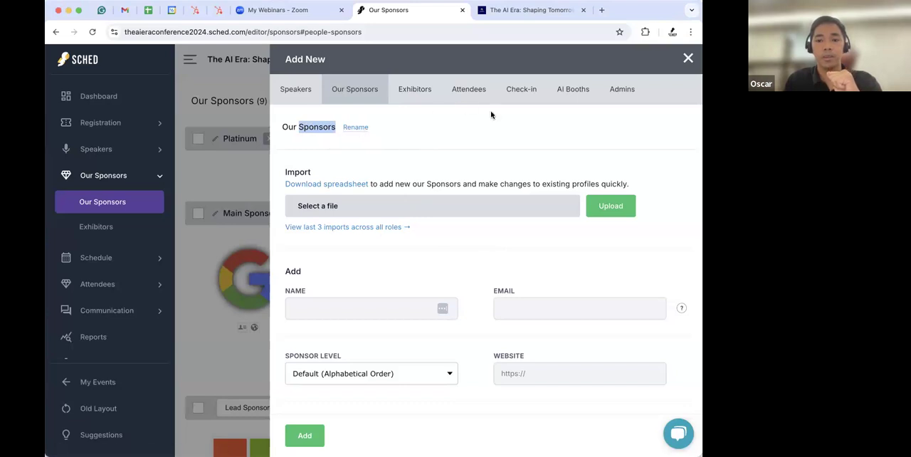
pyautogui.click(357, 130)
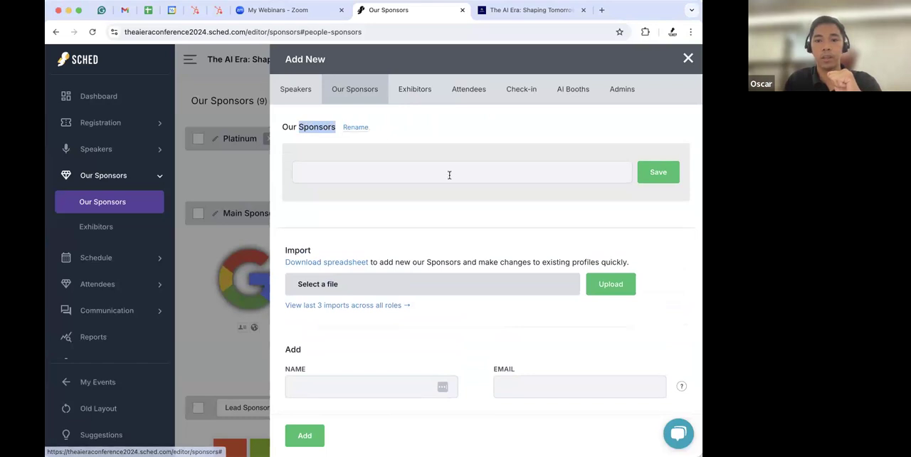
pyautogui.click(384, 173)
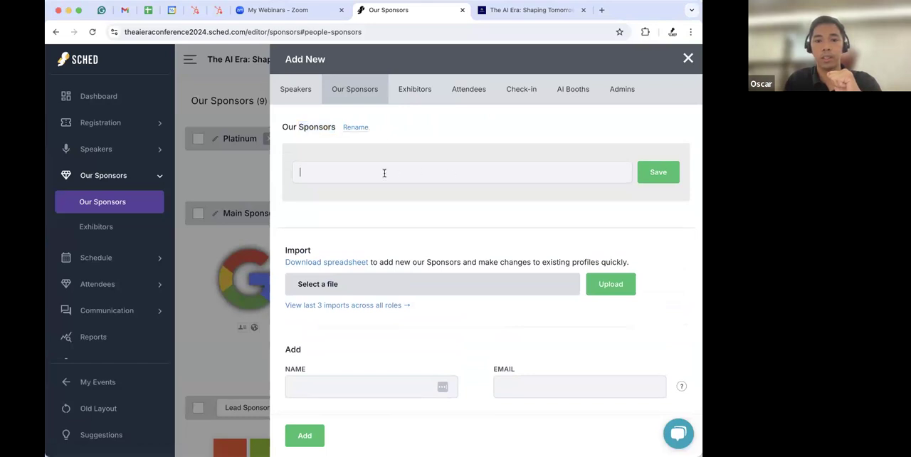
pyautogui.click(502, 121)
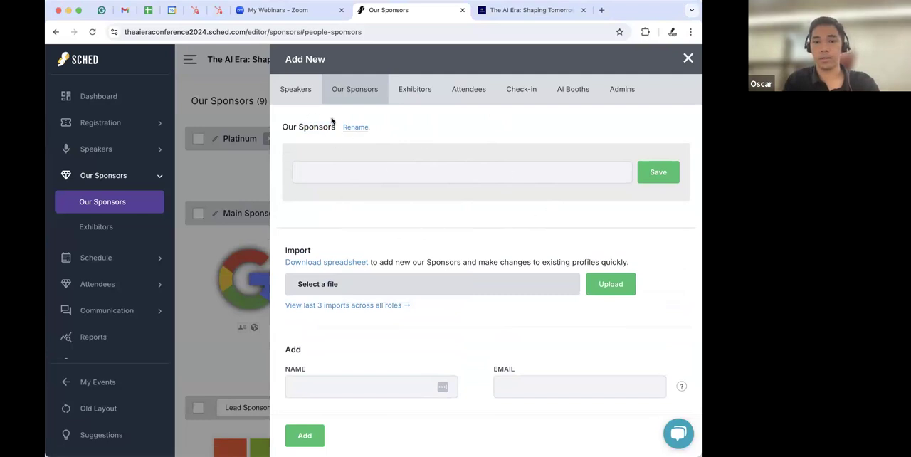
pyautogui.click(356, 127)
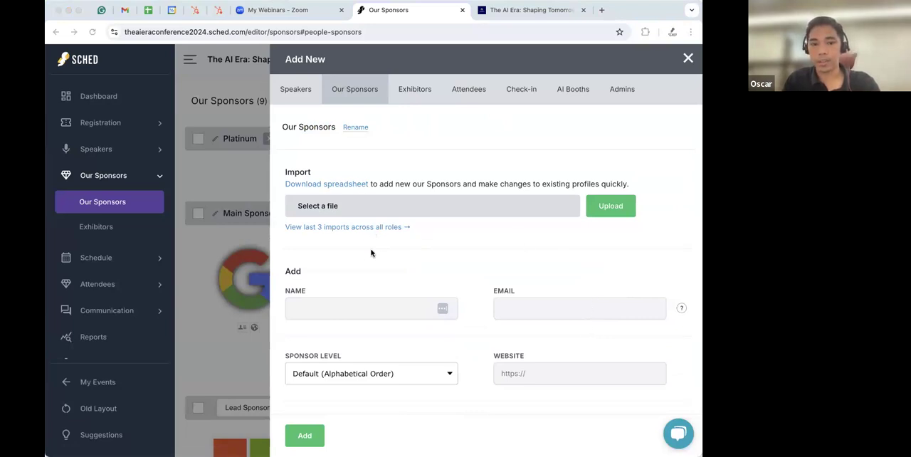
# - Enter YouTube as the new sponsor's name
pyautogui.scroll(-2, 373, 256)
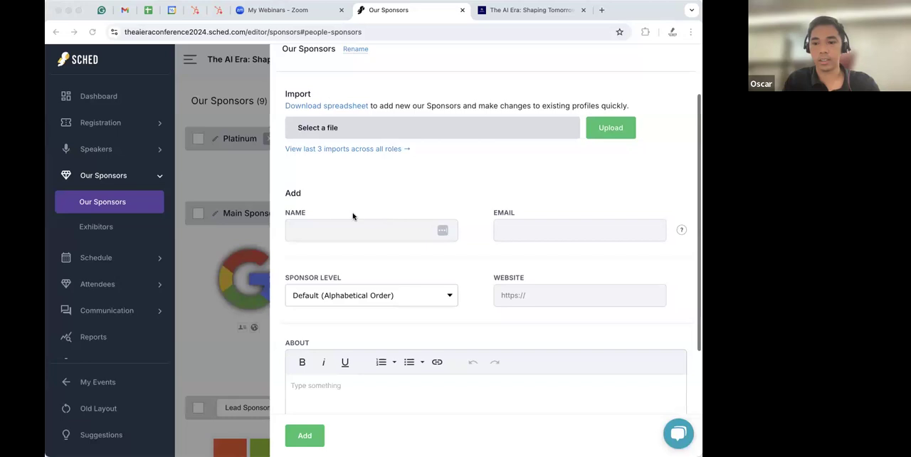
pyautogui.click(333, 231)
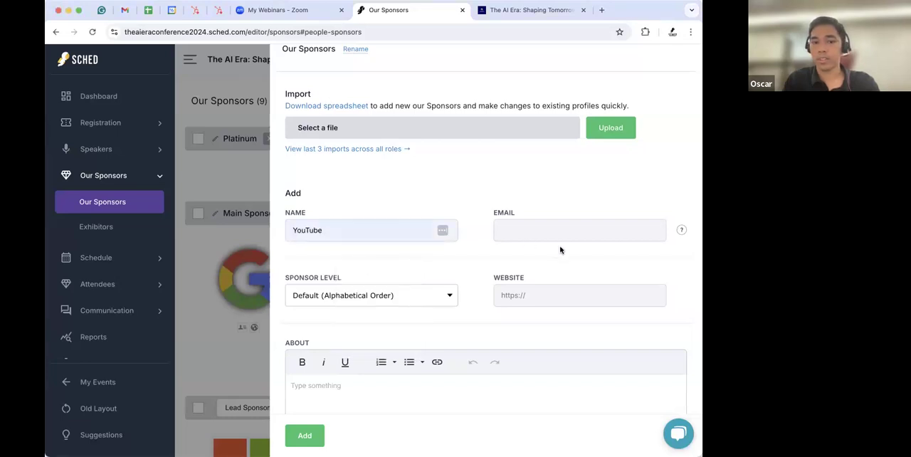
pyautogui.scroll(-2, 559, 282)
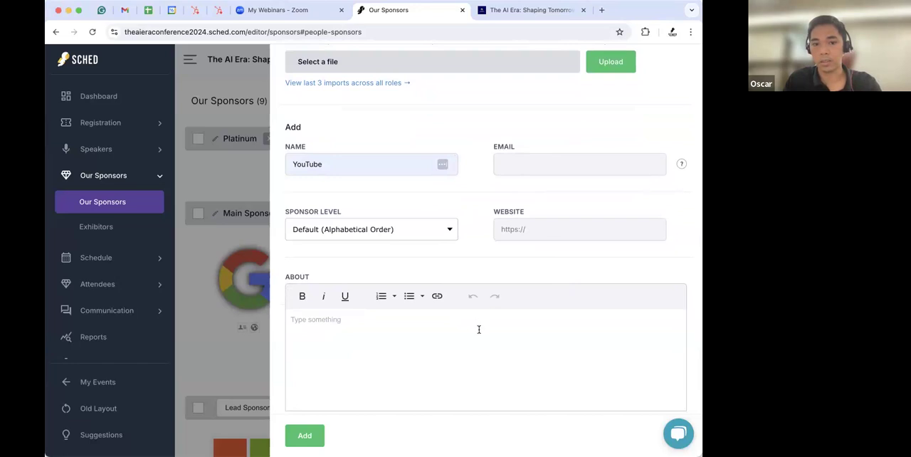
pyautogui.scroll(-2, 500, 319)
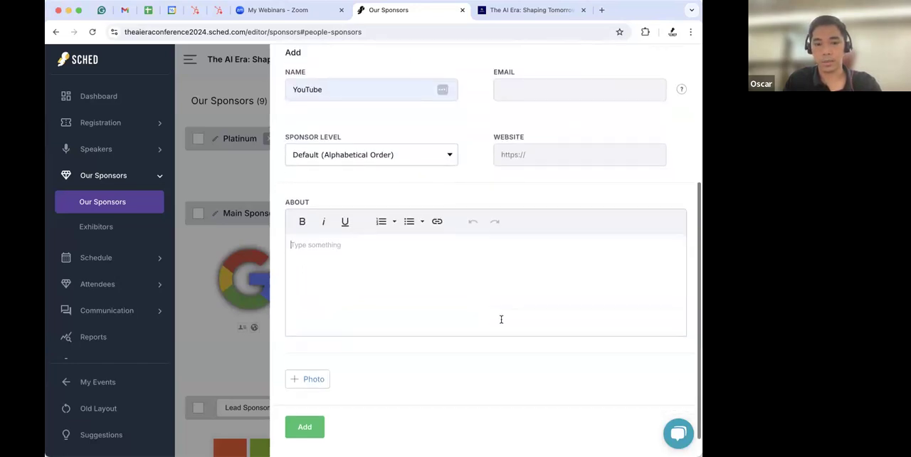
pyautogui.click(427, 265)
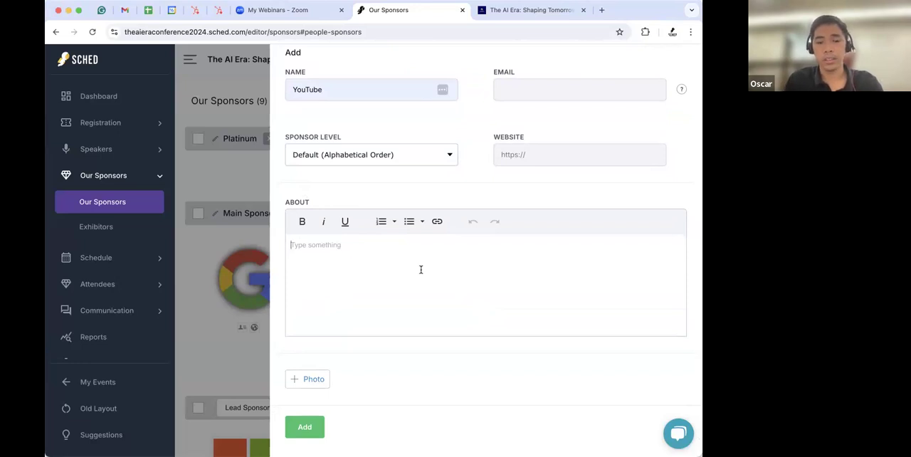
pyautogui.scroll(-1, 449, 257)
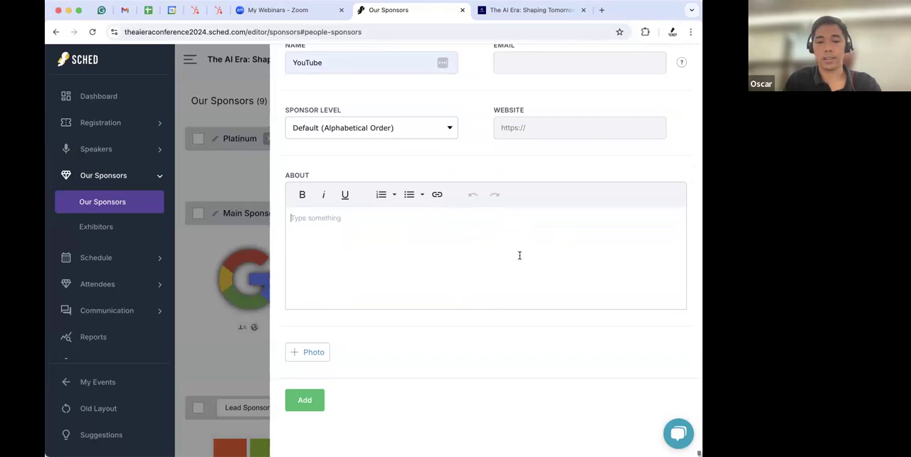
# - Upload the YouTube logo image as the sponsor's photo
pyautogui.scroll(1, 434, 250)
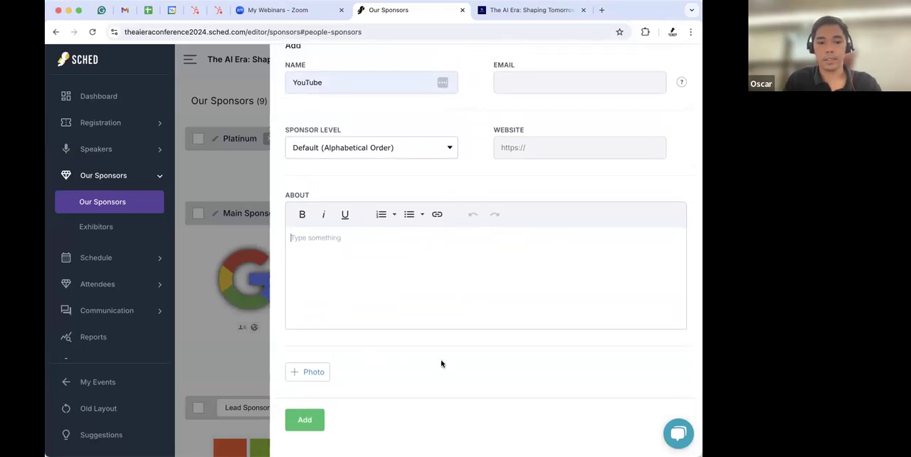
pyautogui.click(315, 375)
pyautogui.scroll(-2, 457, 282)
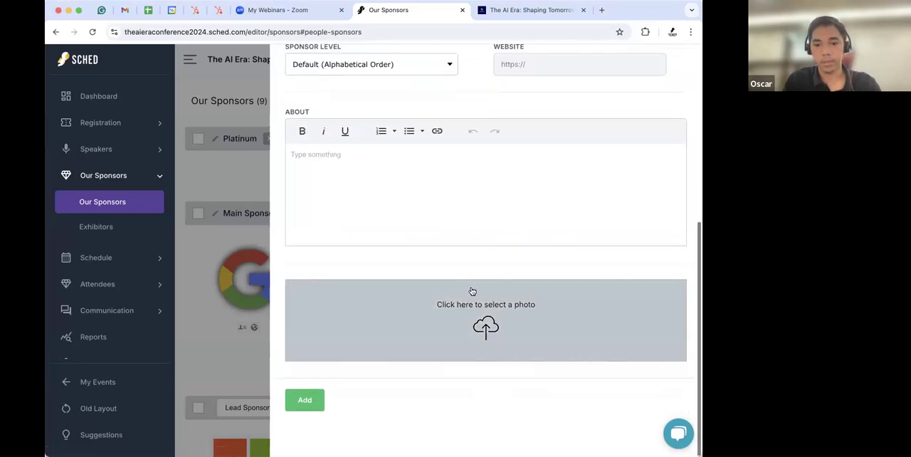
pyautogui.click(490, 327)
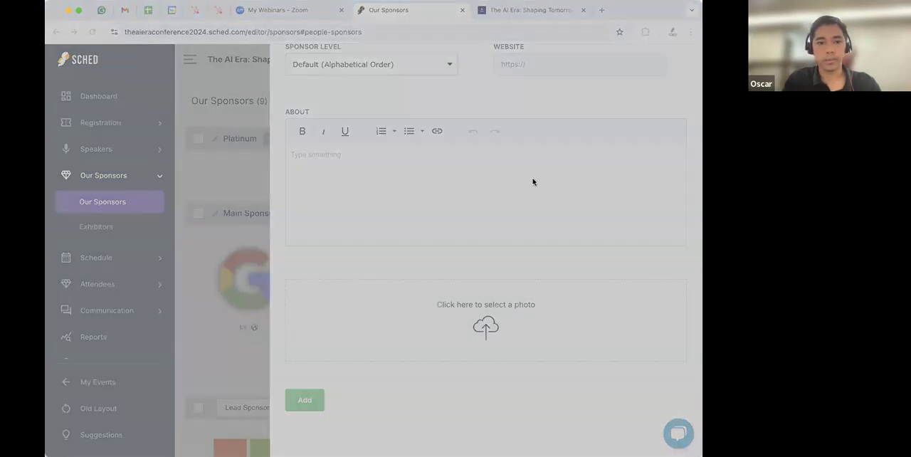
pyautogui.doubleClick(287, 168)
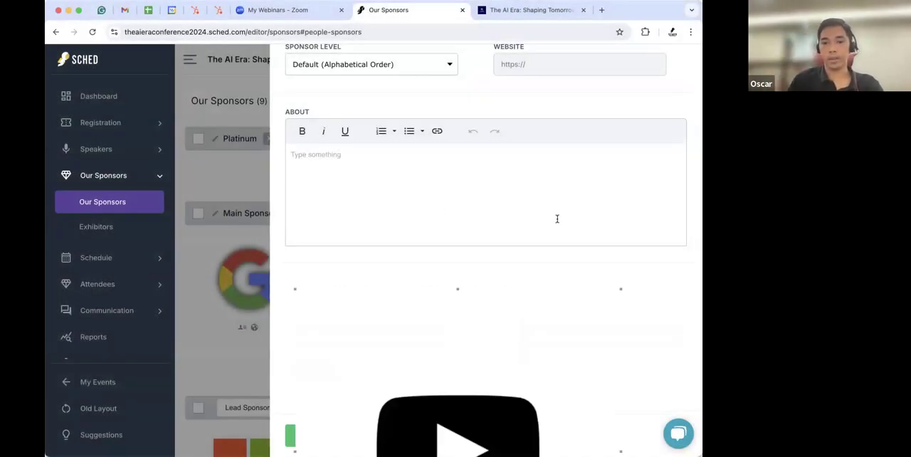
# - Crop the logo to a square around the play icon, accept the crop, and add the YouTube sponsor
pyautogui.scroll(-4, 557, 219)
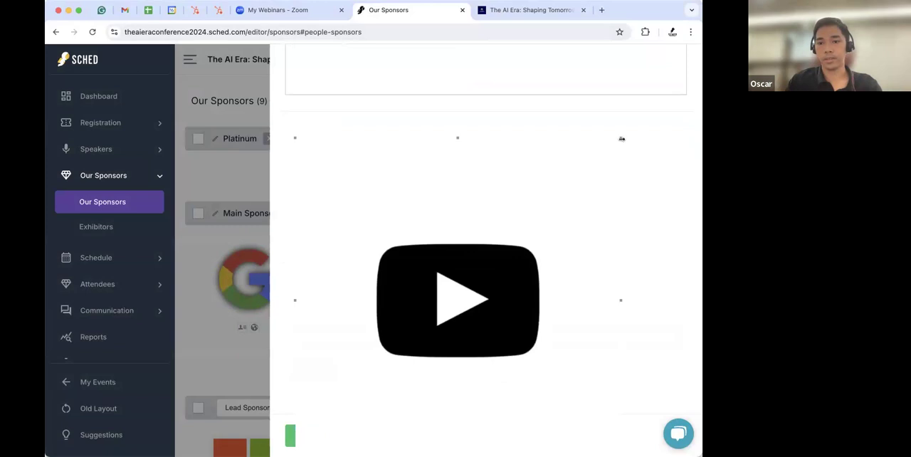
pyautogui.moveTo(619, 138); pyautogui.dragTo(543, 222)
pyautogui.scroll(-3, 576, 245)
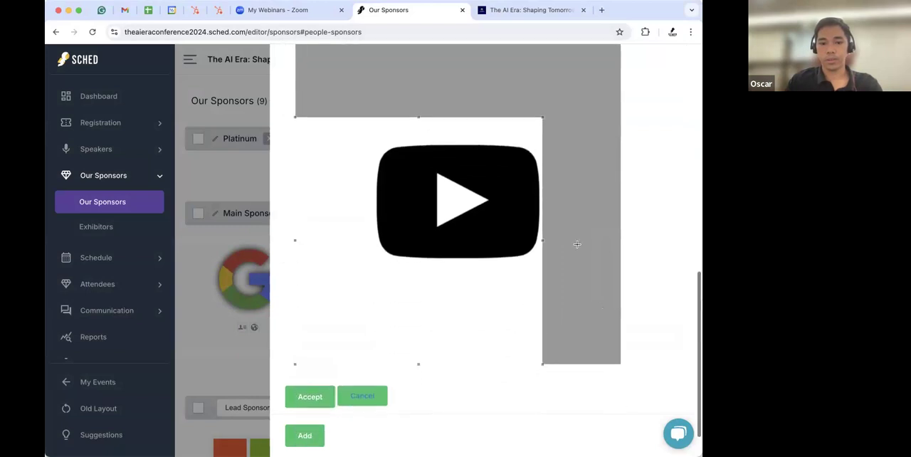
pyautogui.moveTo(293, 360); pyautogui.dragTo(391, 283)
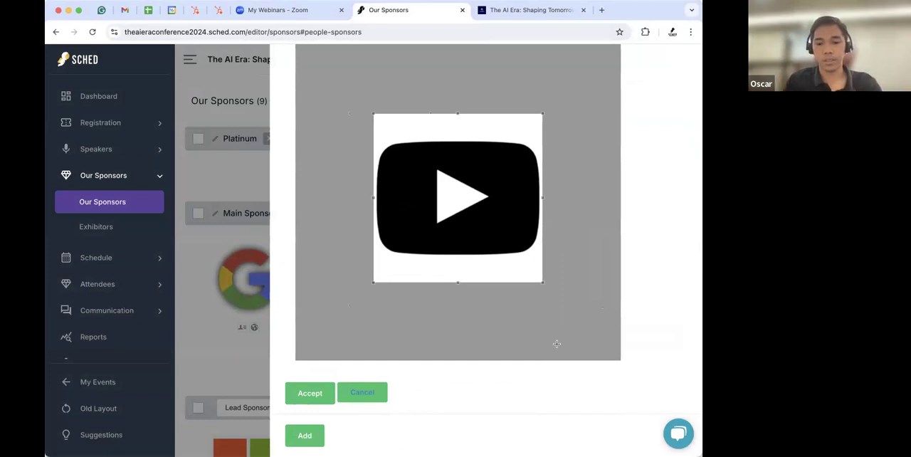
pyautogui.scroll(-1, 556, 344)
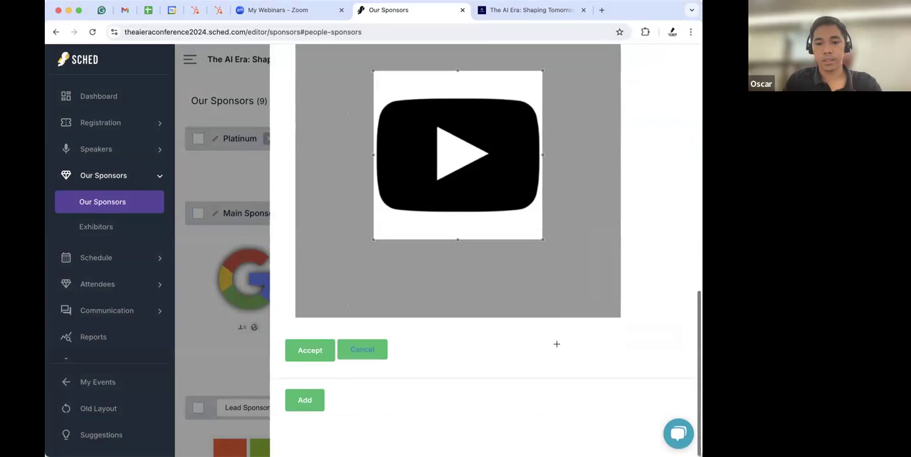
pyautogui.click(311, 352)
pyautogui.scroll(-3, 493, 249)
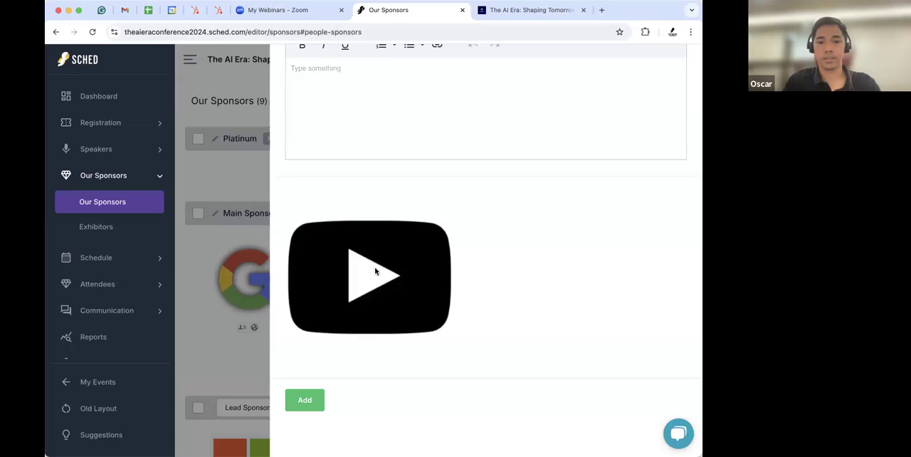
pyautogui.click(304, 407)
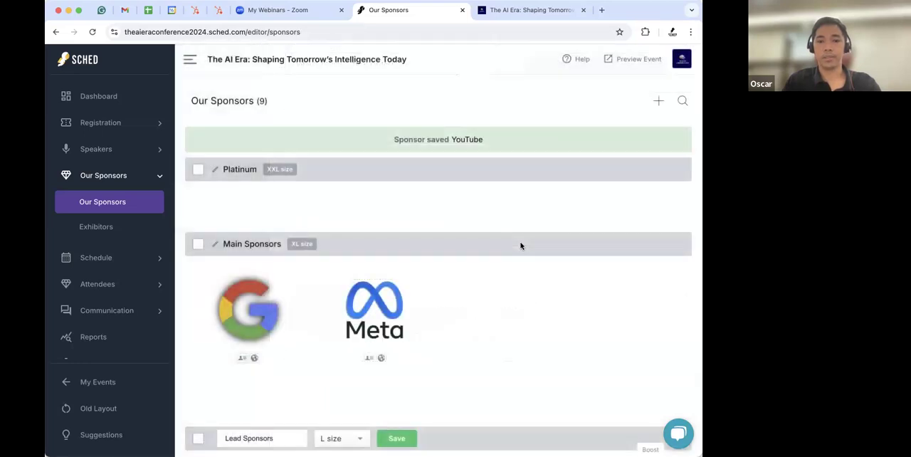
# - Move the YouTube sponsor from the default Our Sponsors group into the Lead Sponsors level
pyautogui.scroll(-15, 379, 247)
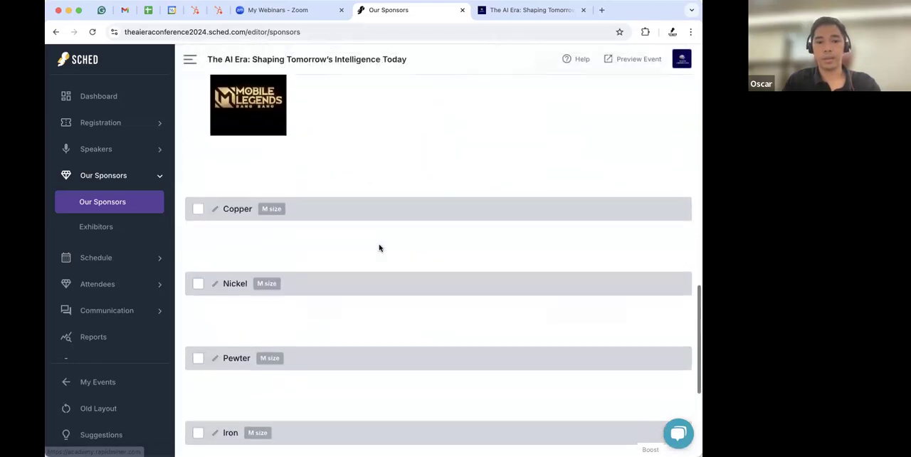
pyautogui.scroll(-5, 378, 248)
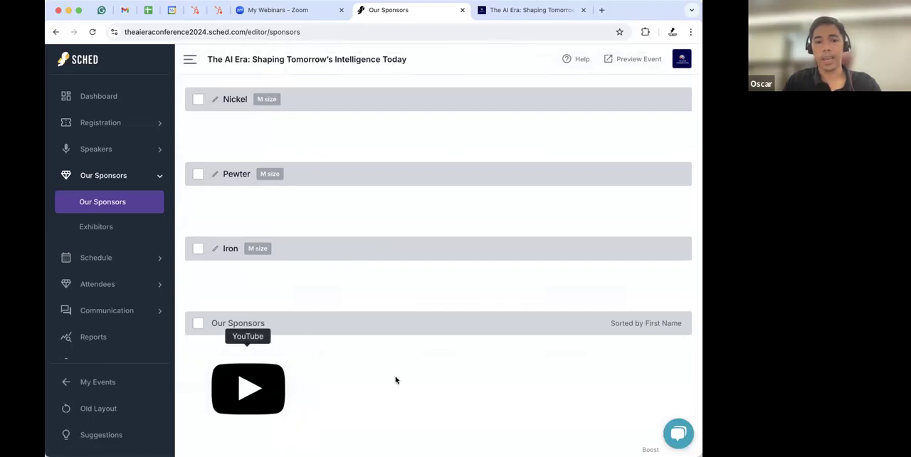
pyautogui.scroll(-1, 490, 376)
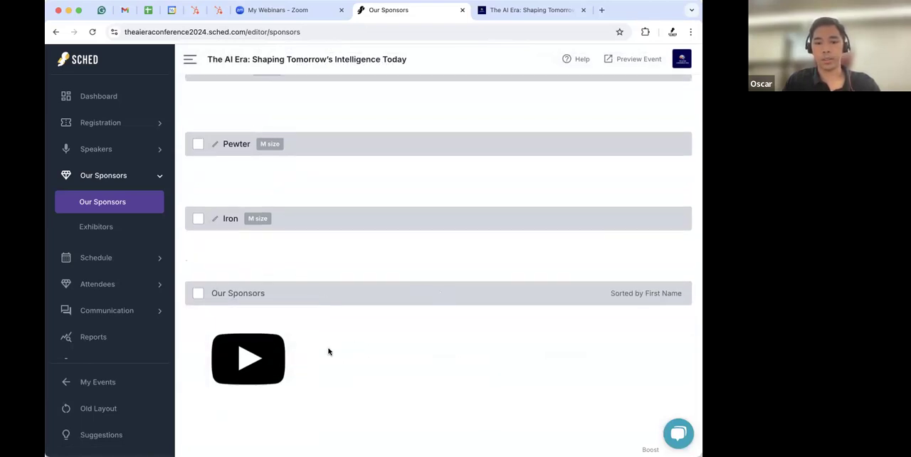
pyautogui.moveTo(285, 361)
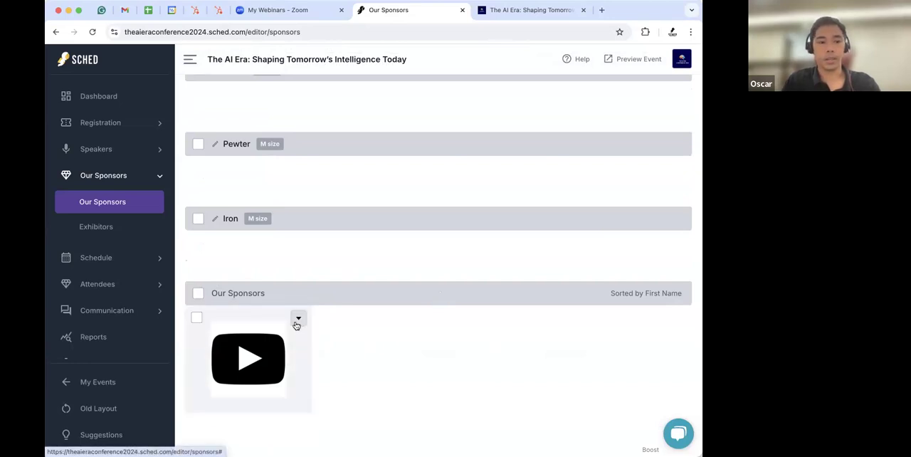
pyautogui.click(298, 321)
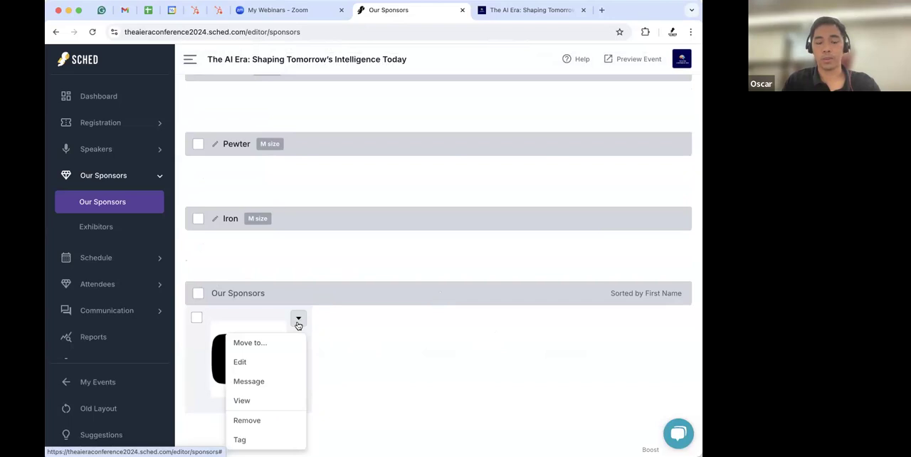
pyautogui.moveTo(276, 342)
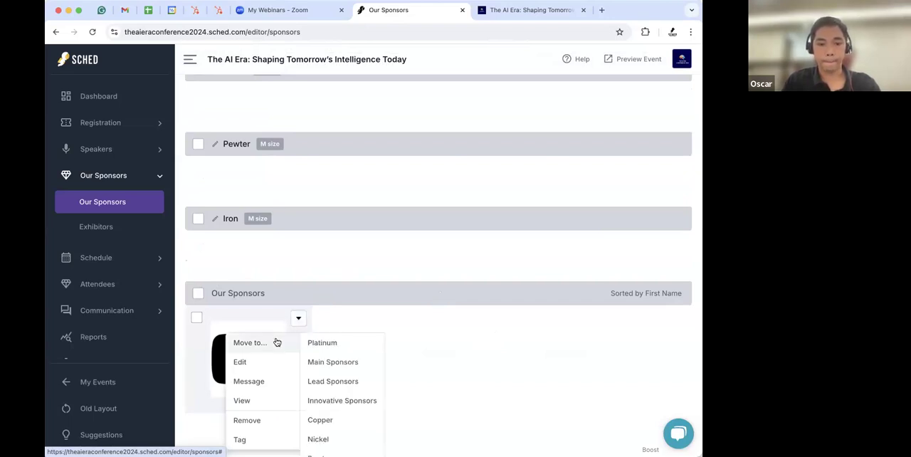
pyautogui.click(322, 382)
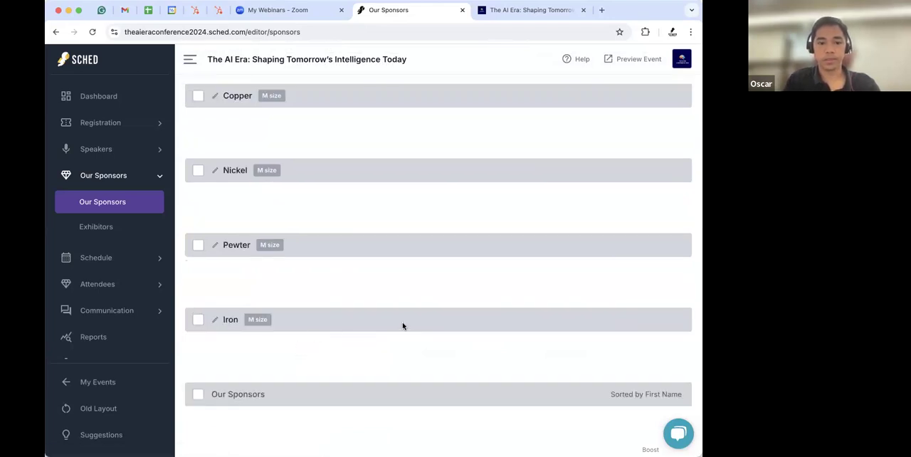
# - Reload the public sponsors page and check the Lead Sponsors tier
pyautogui.scroll(10, 460, 219)
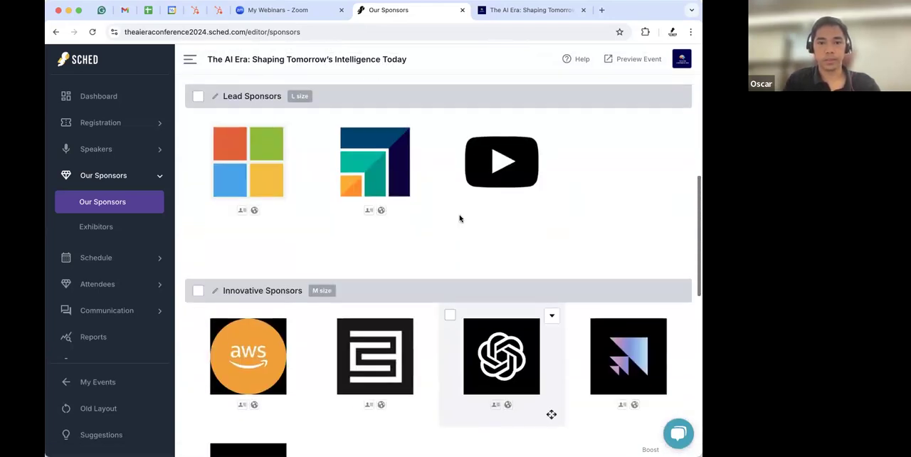
pyautogui.scroll(1, 459, 218)
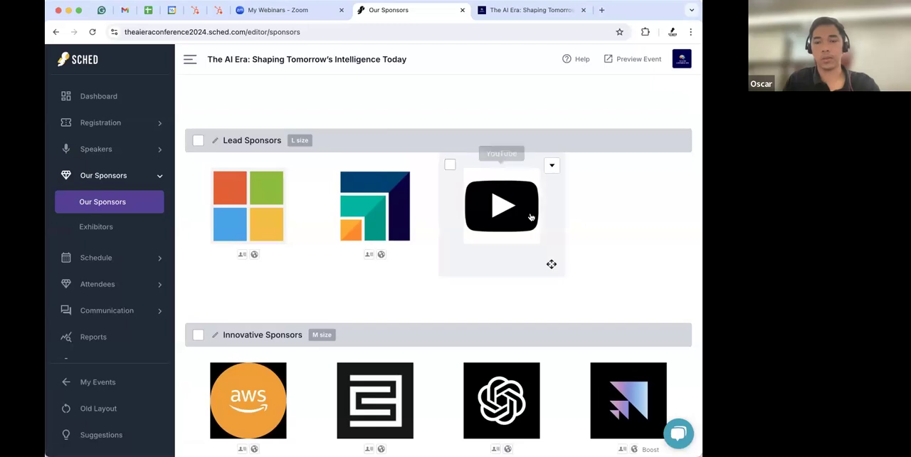
pyautogui.click(501, 15)
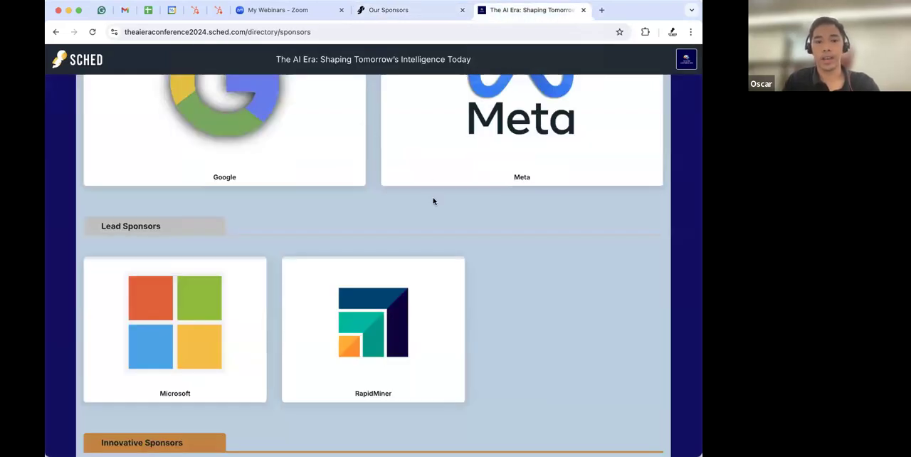
pyautogui.scroll(-5, 433, 202)
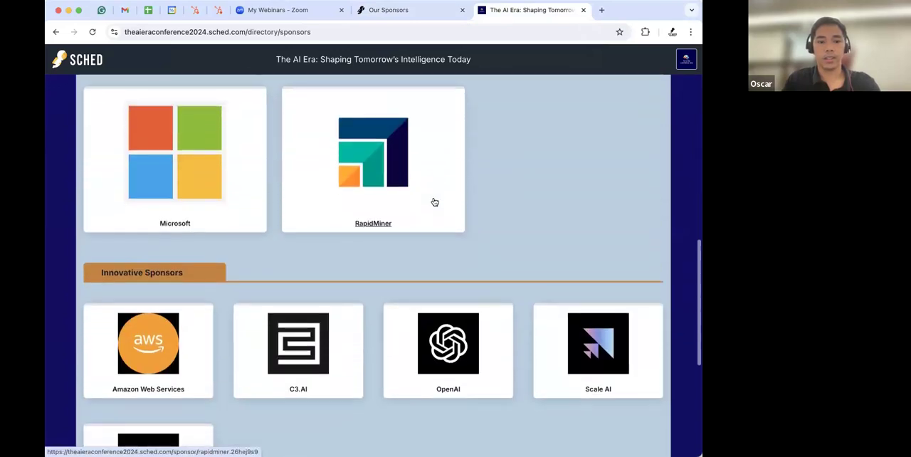
pyautogui.click(92, 32)
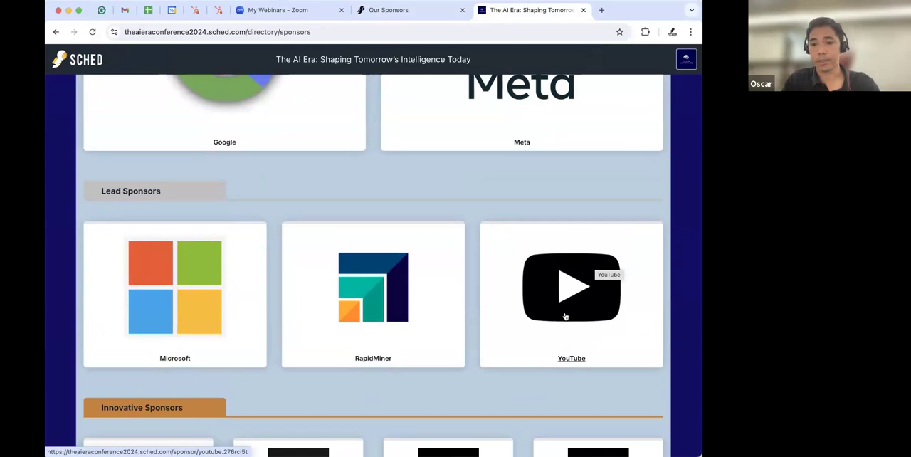
# - Switch to the sponsor editor tab and open the Exhibitors page to review its listed exhibitors
pyautogui.click(701, 290)
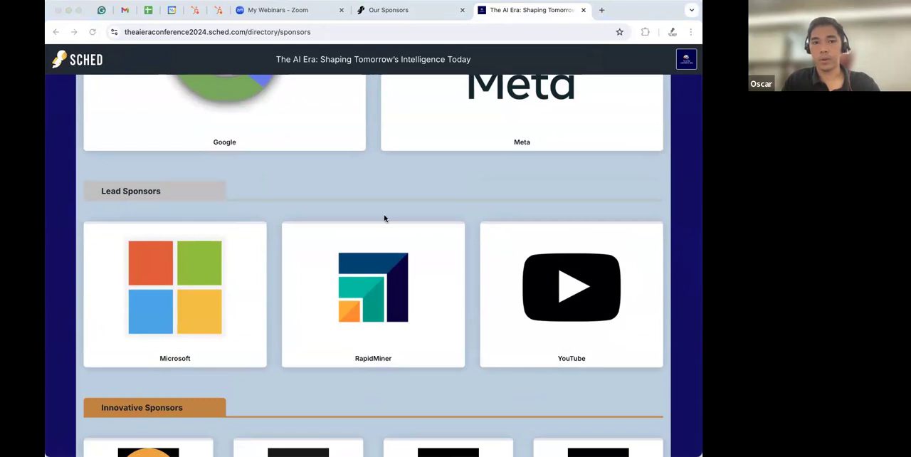
pyautogui.click(404, 11)
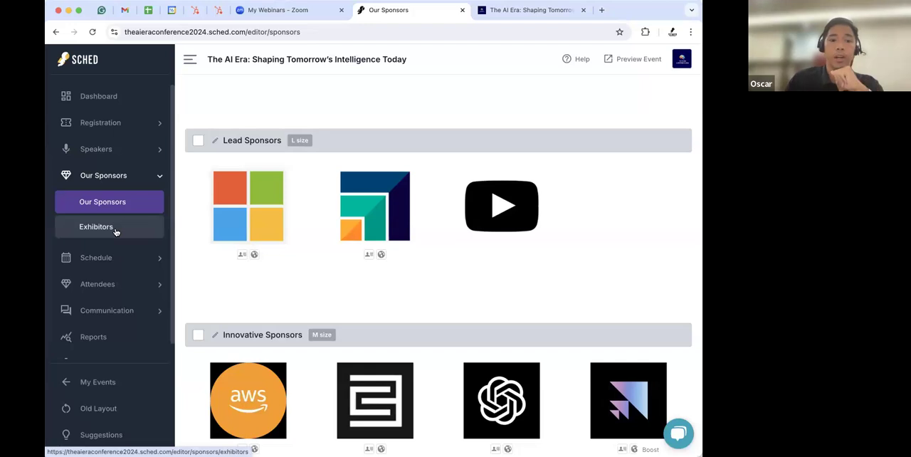
pyautogui.click(115, 230)
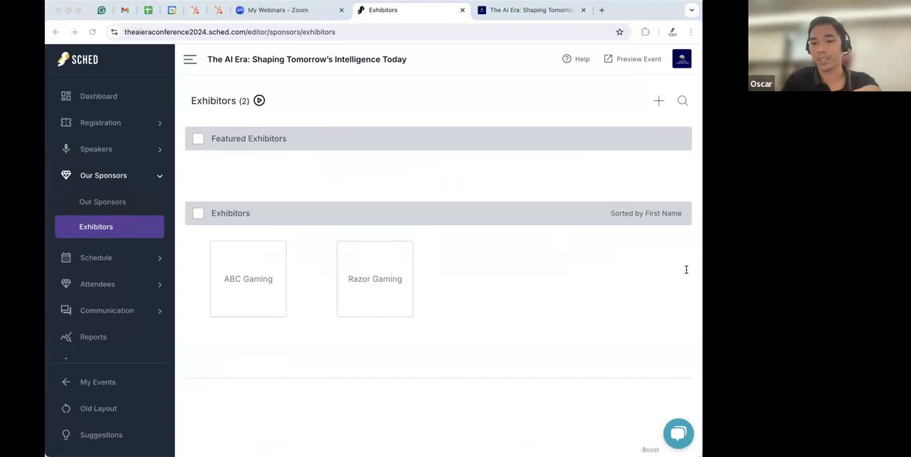
pyautogui.click(311, 175)
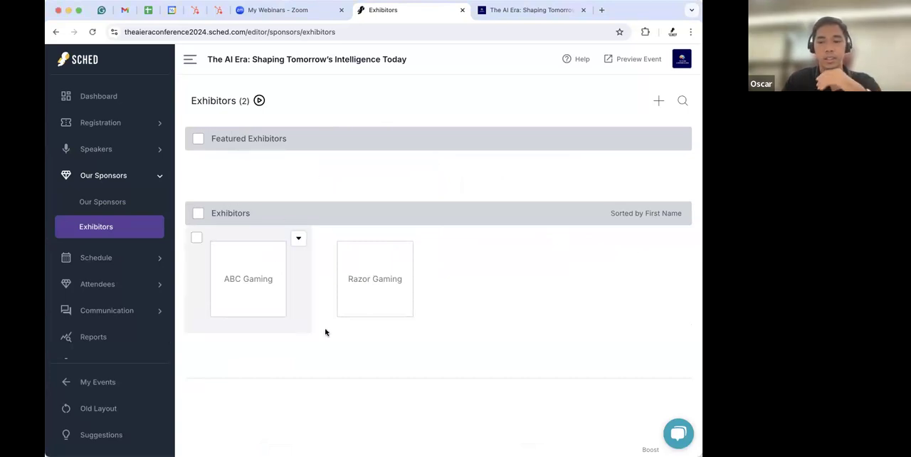
pyautogui.click(698, 272)
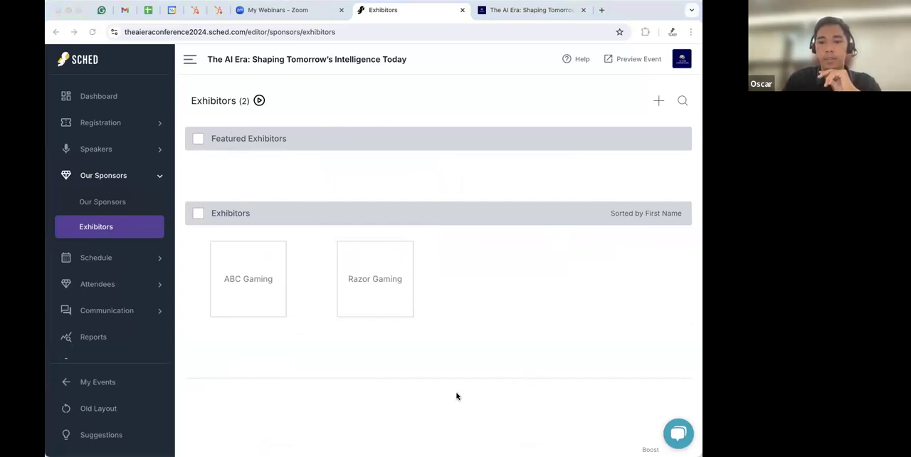
pyautogui.click(596, 183)
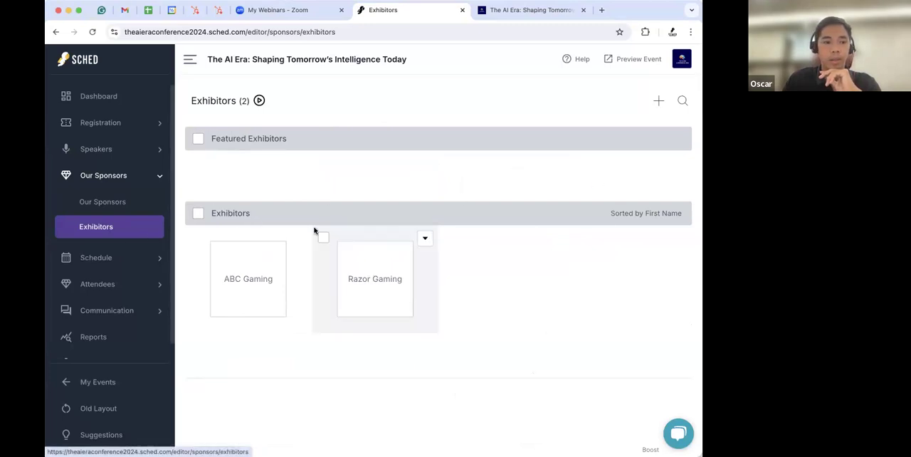
# - Rename the Exhibitors role to Guests, reload the page, and close the Add New panel
pyautogui.click(659, 103)
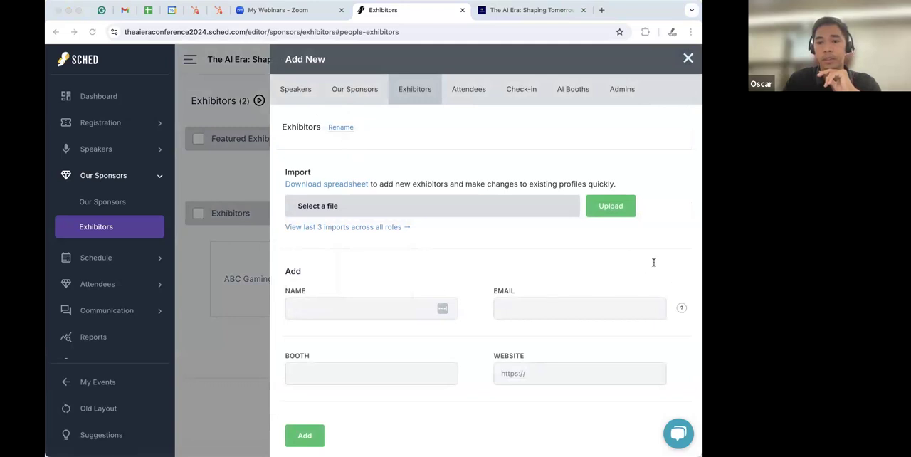
pyautogui.click(340, 130)
pyautogui.click(348, 173)
pyautogui.write('G')
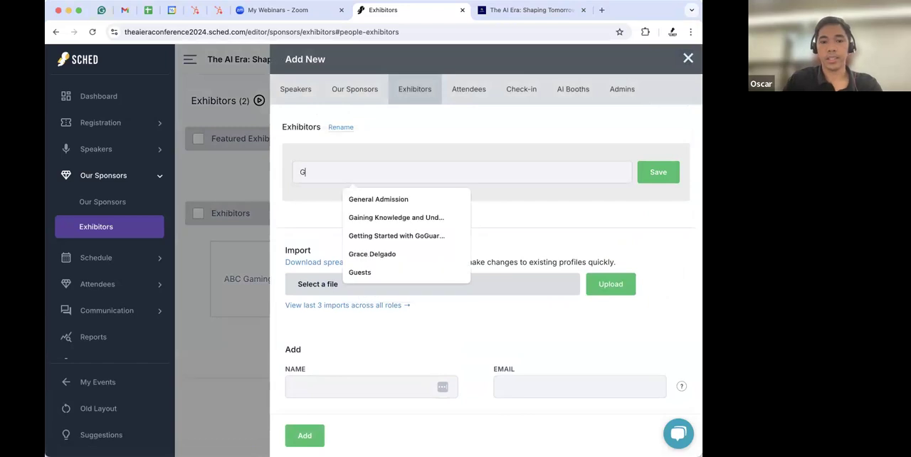
pyautogui.write('uests')
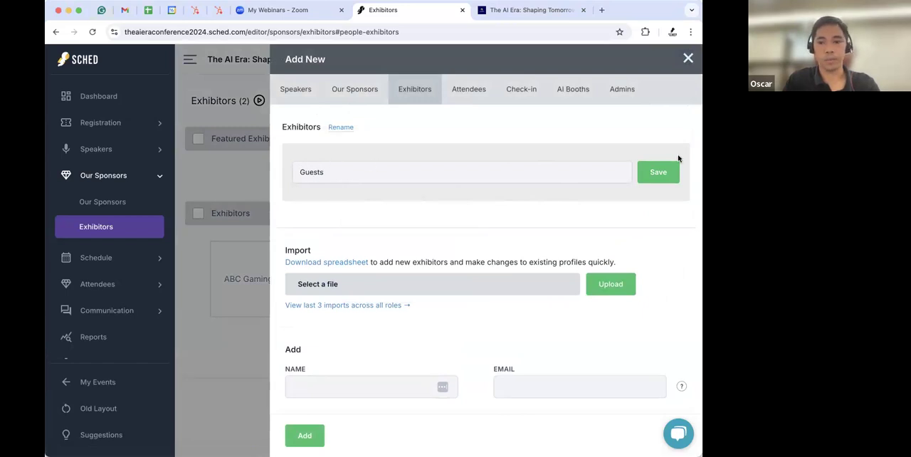
pyautogui.click(658, 180)
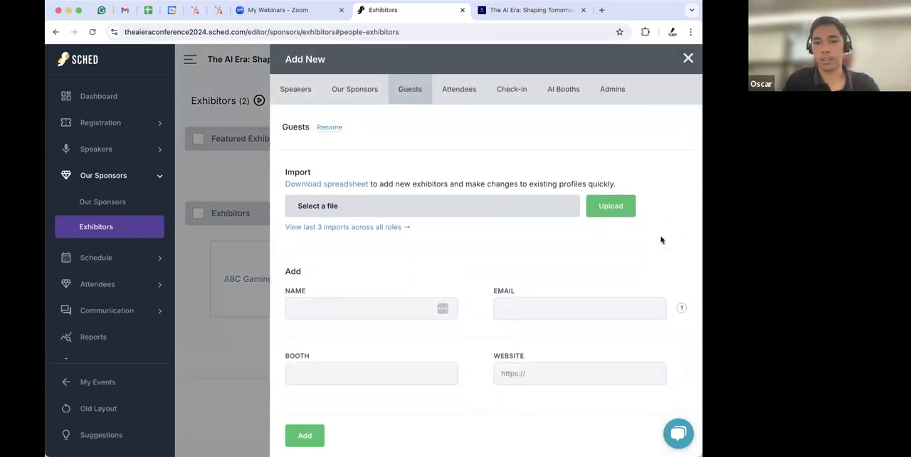
pyautogui.click(91, 34)
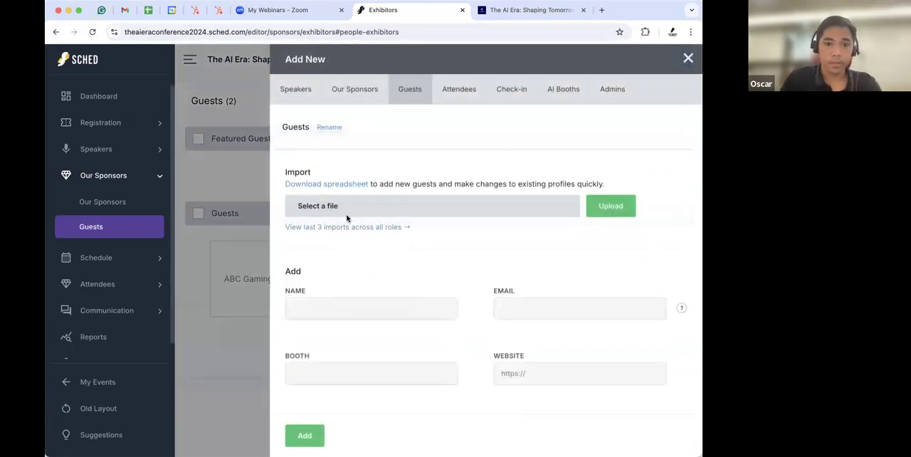
pyautogui.click(687, 57)
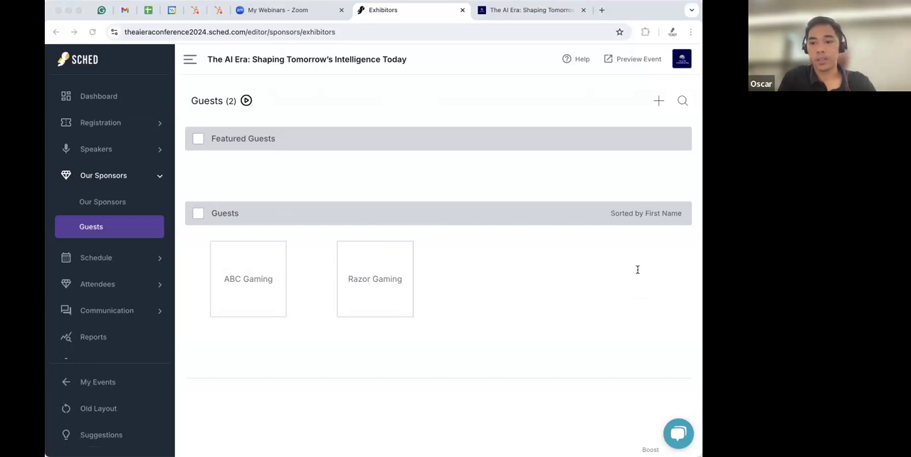
# - Open the Speakers page, start adding a new speaker, and enter the speaker's full name
pyautogui.click(105, 152)
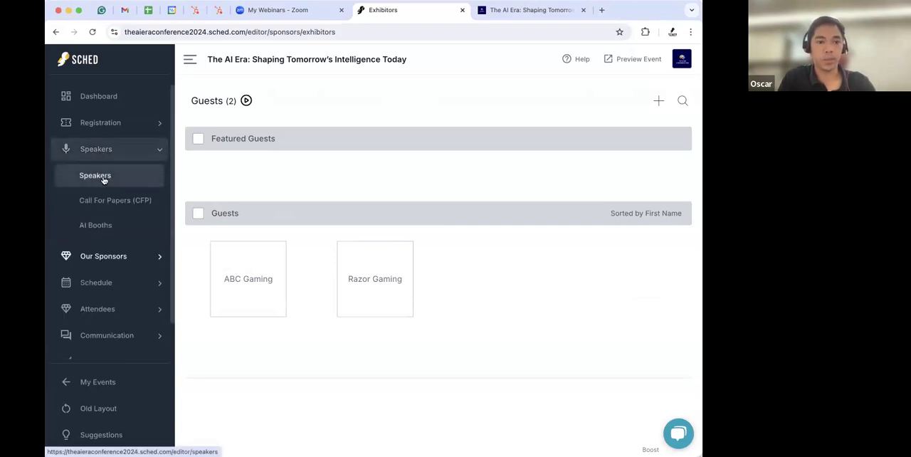
pyautogui.click(103, 177)
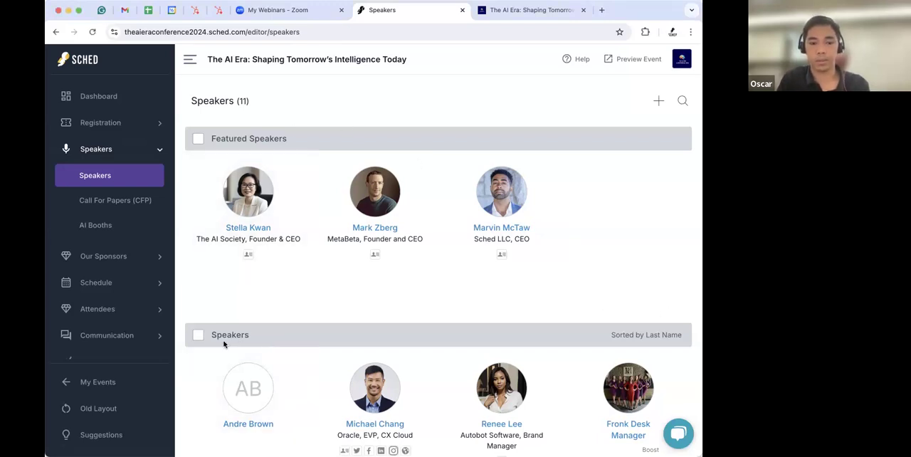
pyautogui.scroll(-3, 448, 342)
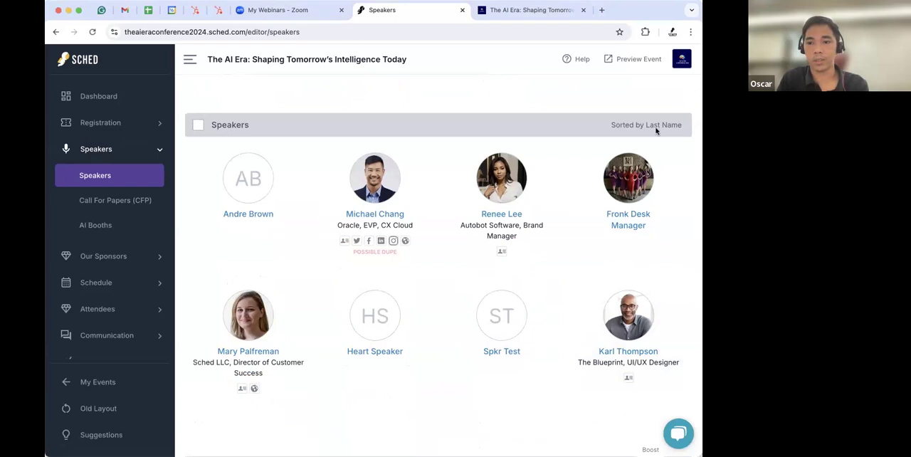
pyautogui.scroll(3, 644, 118)
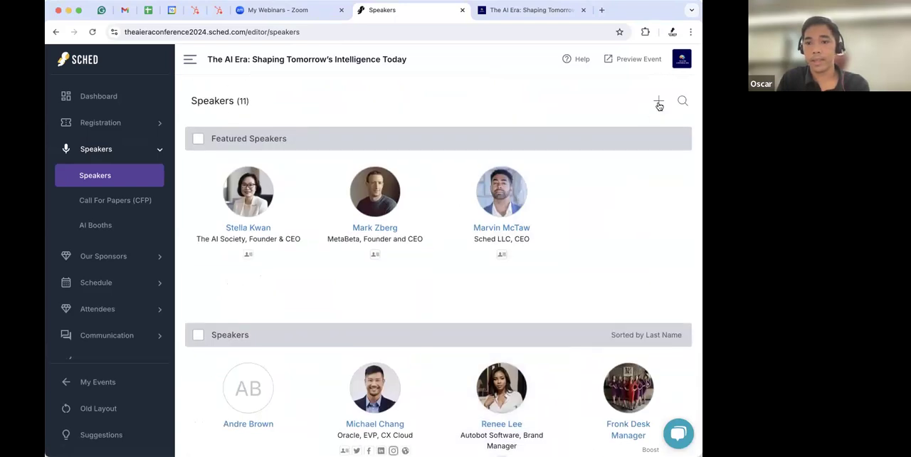
pyautogui.click(658, 101)
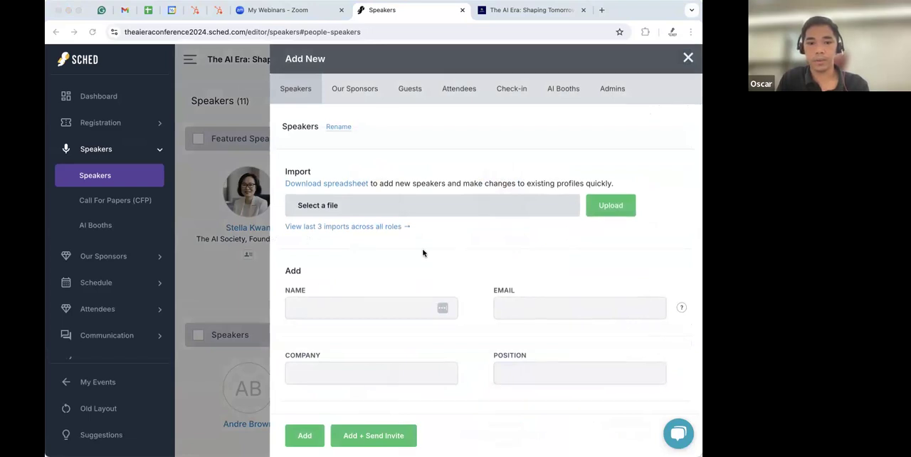
pyautogui.scroll(-3, 422, 252)
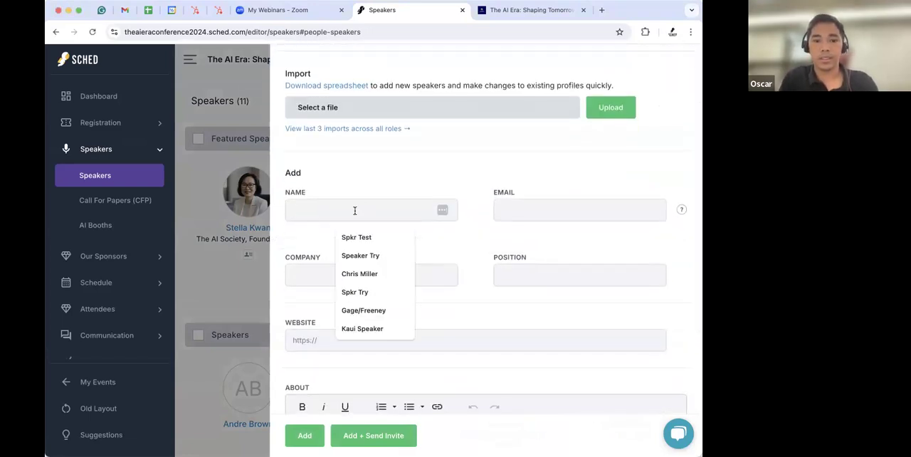
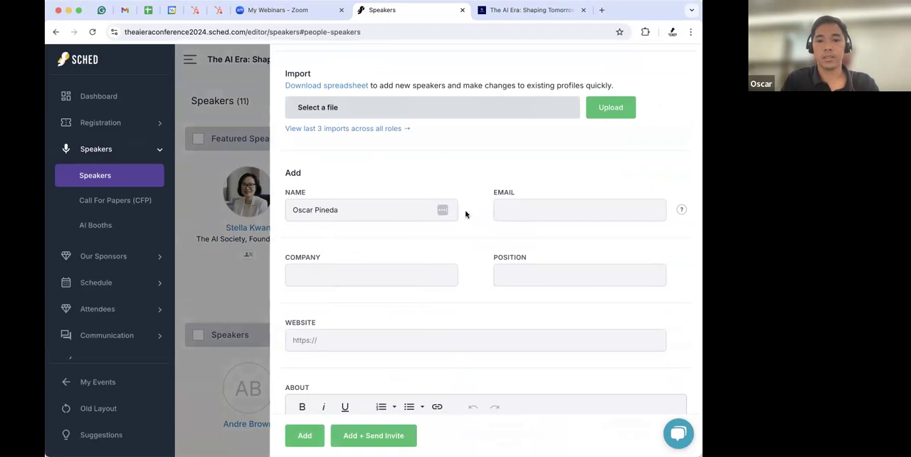
# - Fill in the new speaker's e-mail address
pyautogui.click(517, 217)
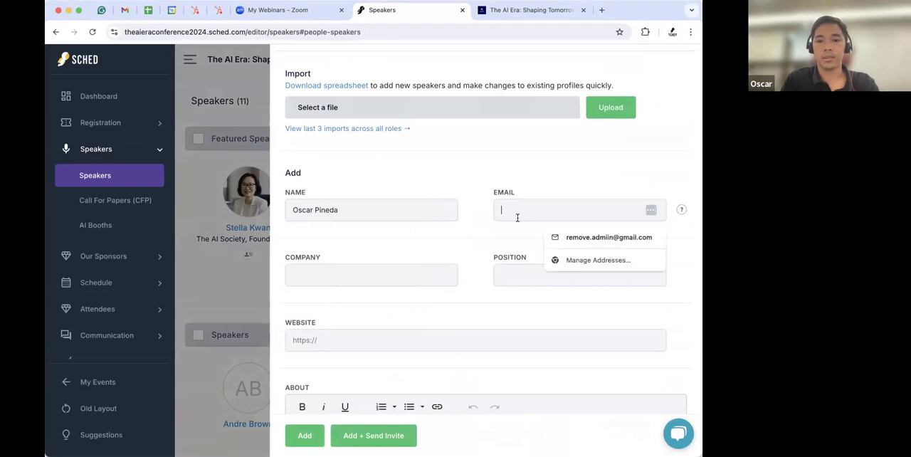
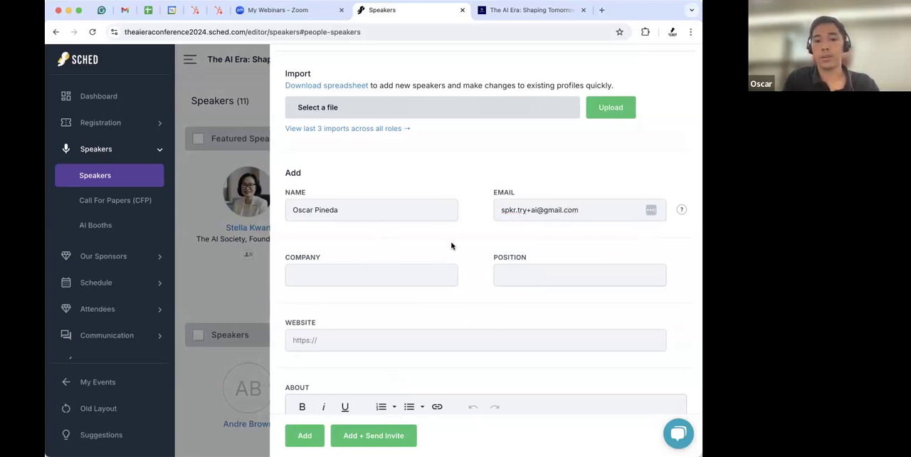
# - Set the speaker's company to Sched and position to Team Leam, then add the speaker
pyautogui.scroll(-2, 468, 249)
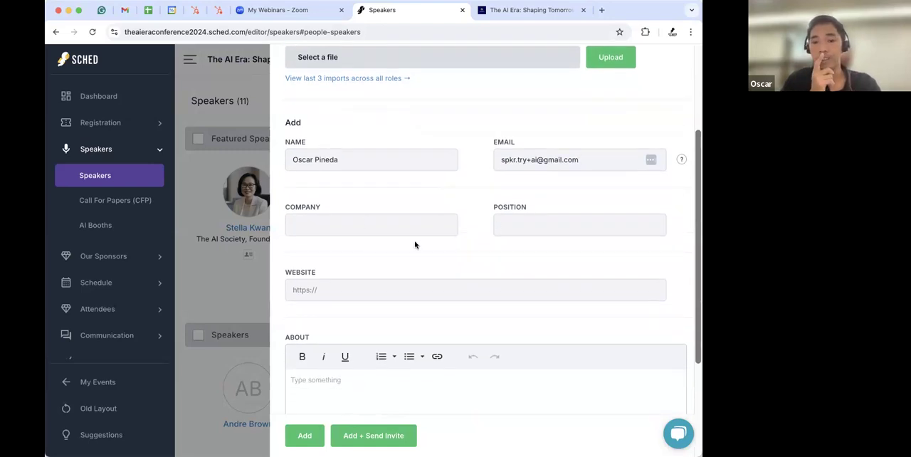
pyautogui.click(366, 229)
pyautogui.write('Sch')
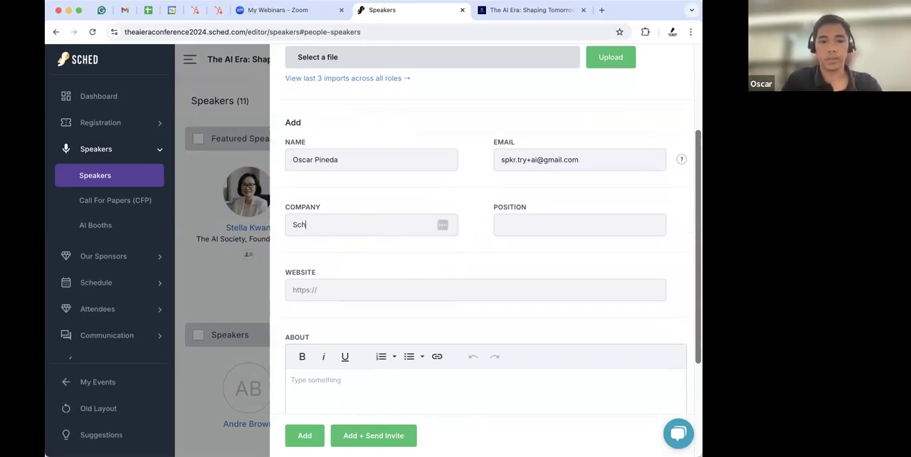
pyautogui.write('edTeam')
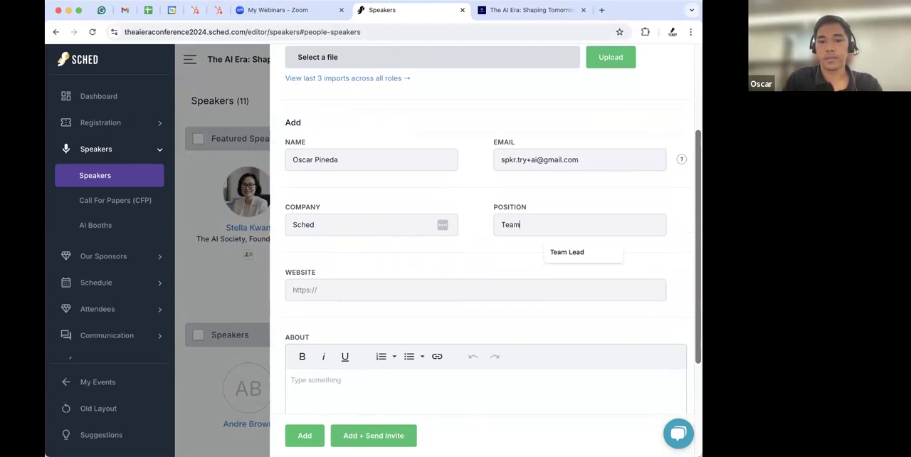
pyautogui.write(' Leam')
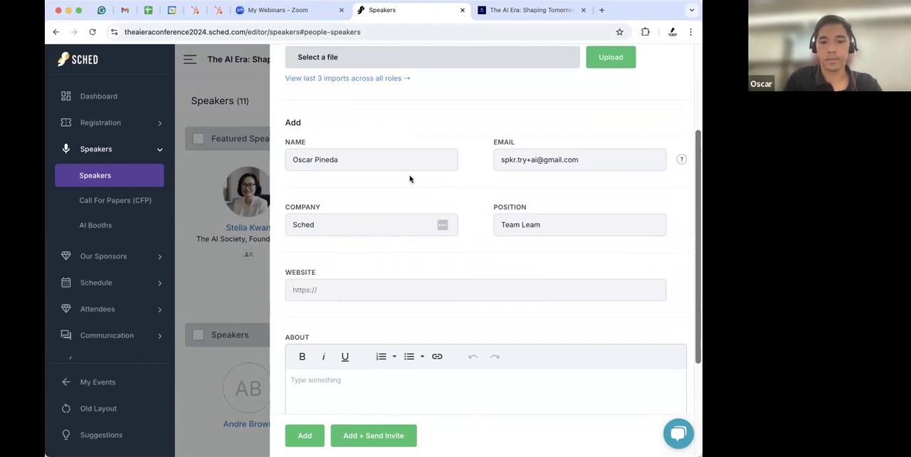
pyautogui.scroll(-3, 474, 183)
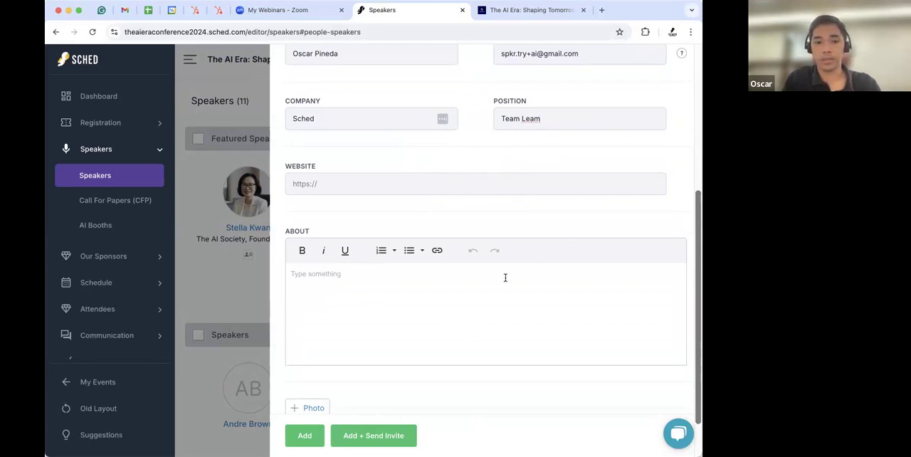
pyautogui.scroll(-2, 505, 277)
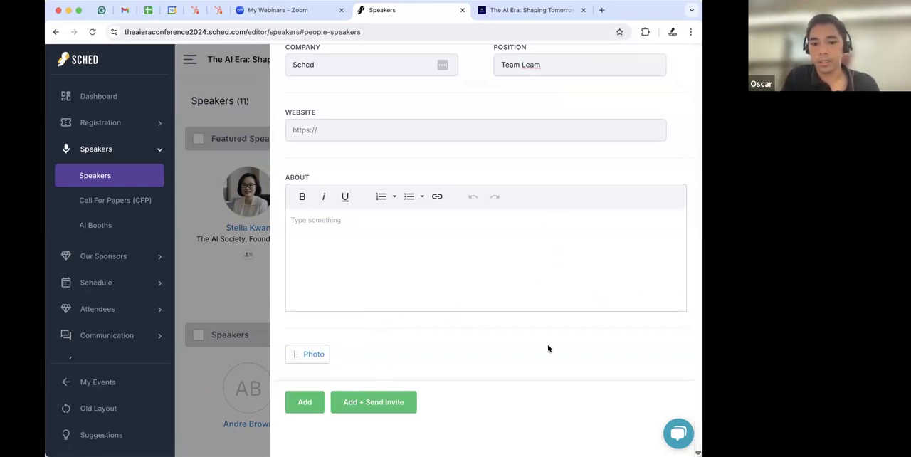
pyautogui.scroll(-1, 547, 345)
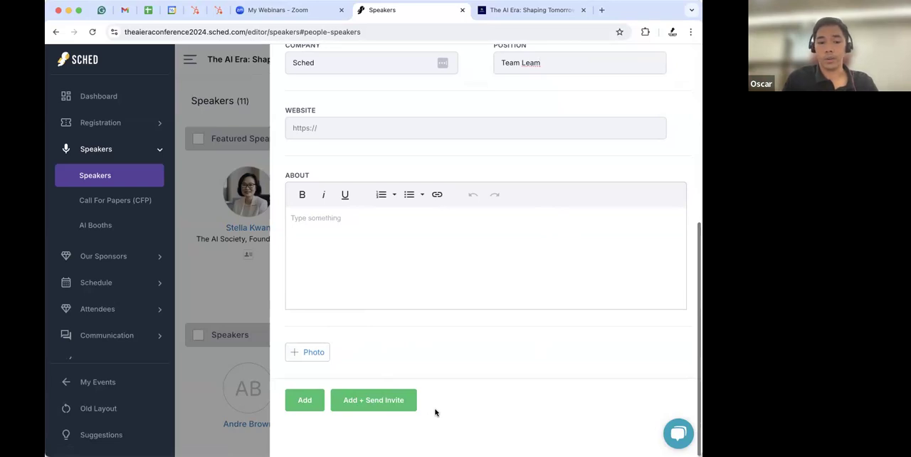
pyautogui.click(306, 404)
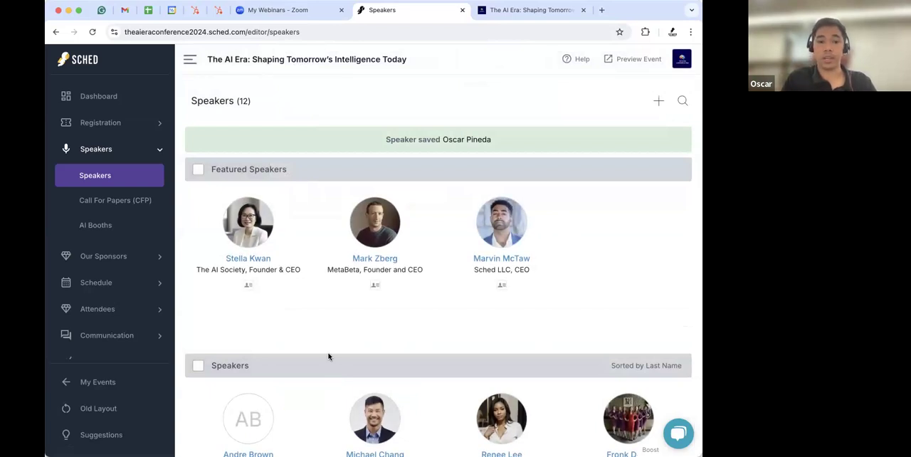
# - Open the newly added speaker's profile and check its Overview and Message tabs
pyautogui.scroll(-3, 328, 356)
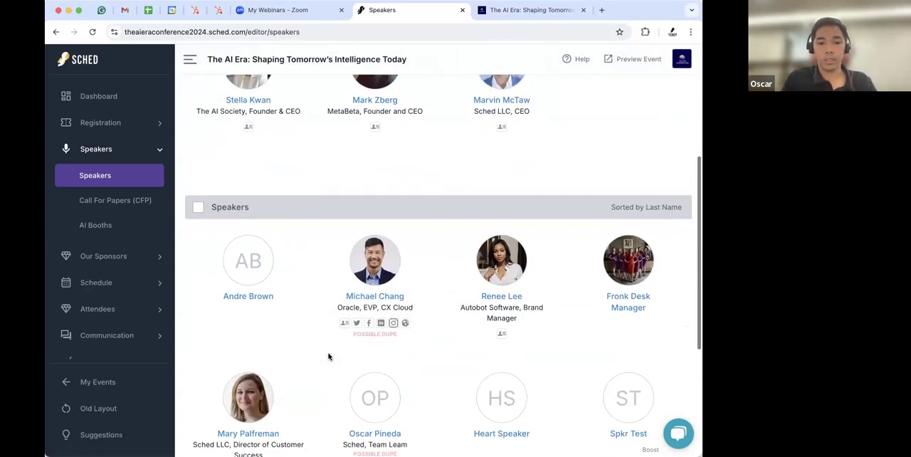
pyautogui.scroll(-3, 446, 323)
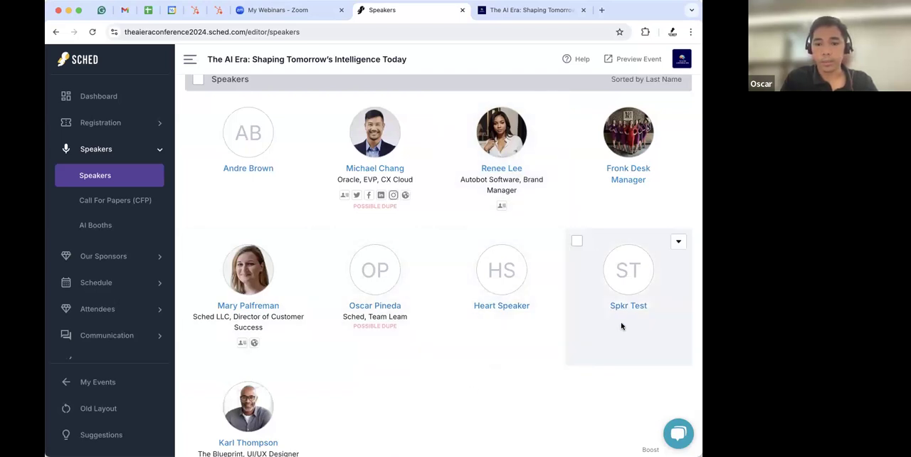
pyautogui.click(375, 268)
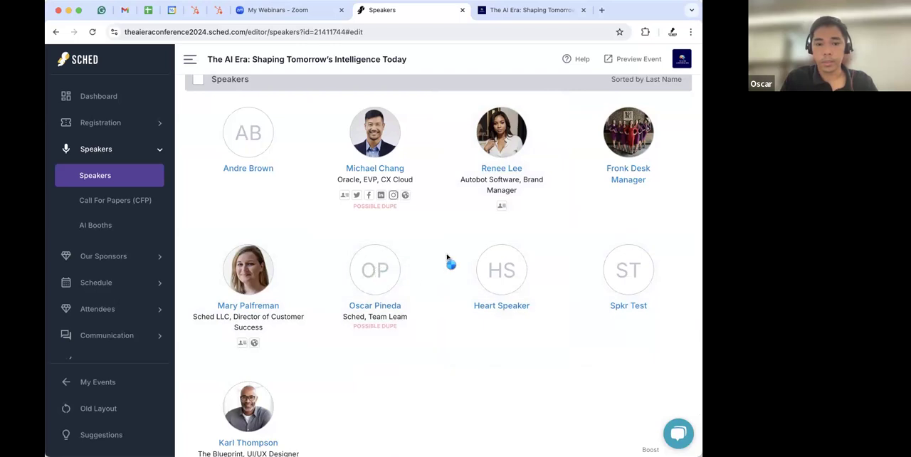
pyautogui.click(496, 98)
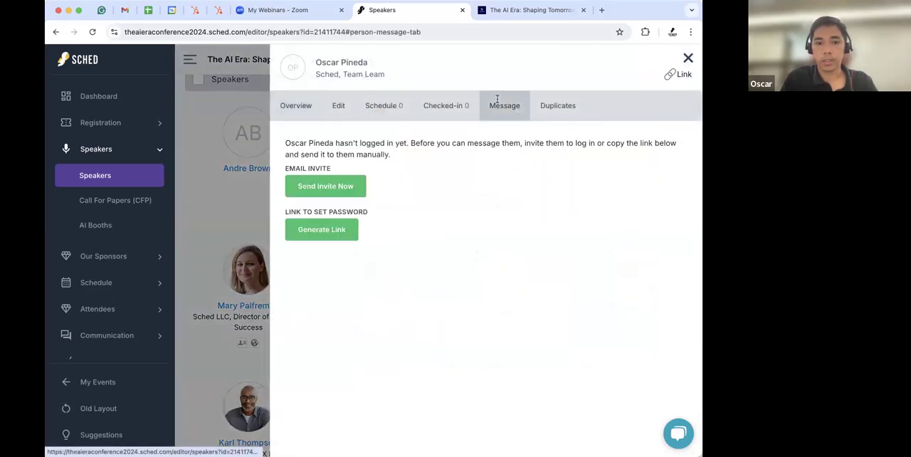
pyautogui.click(688, 58)
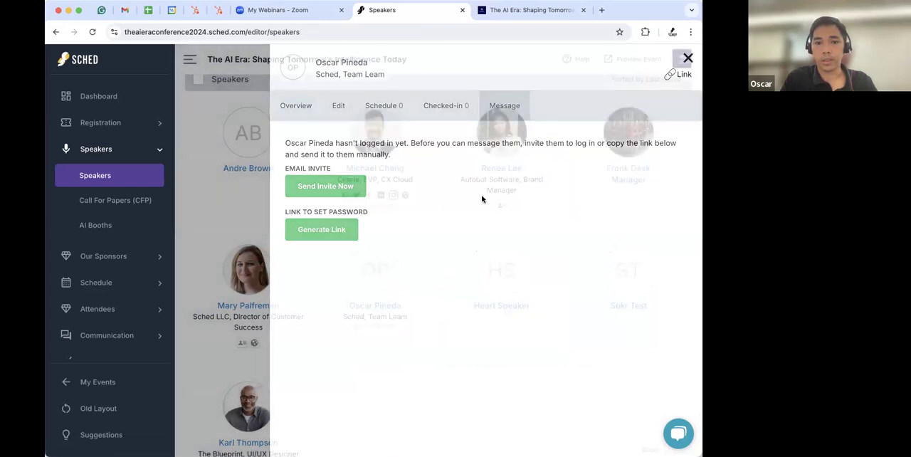
pyautogui.click(379, 280)
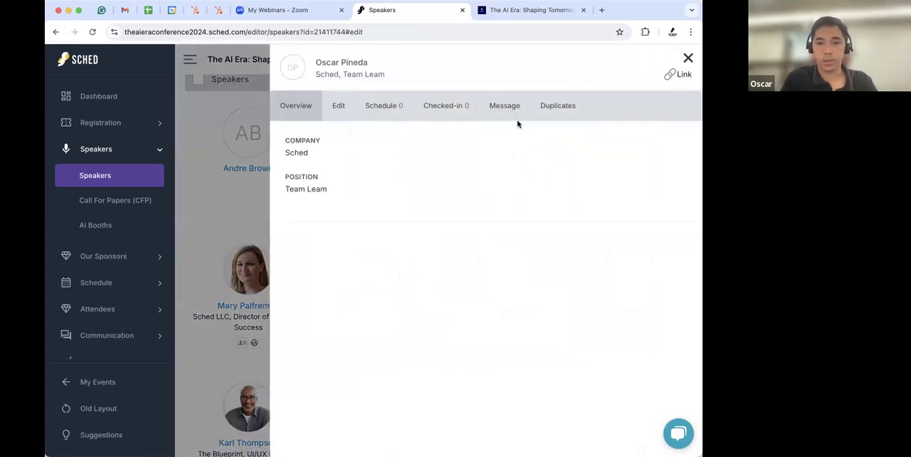
pyautogui.click(504, 105)
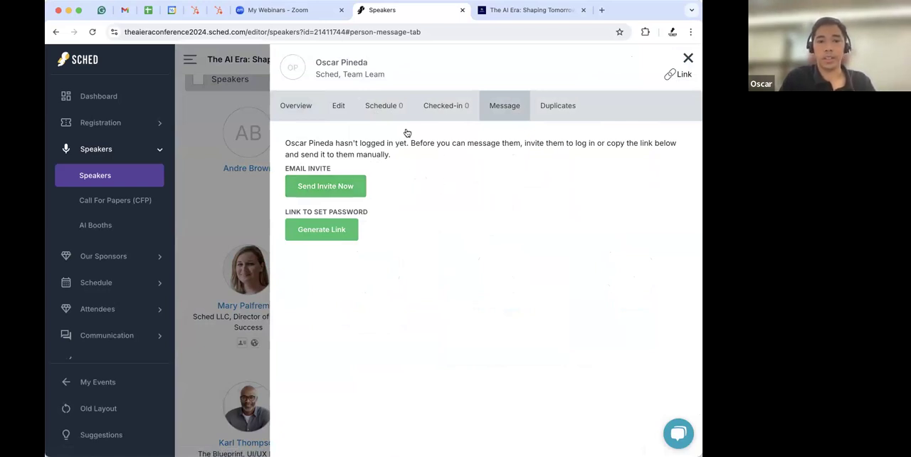
pyautogui.click(688, 59)
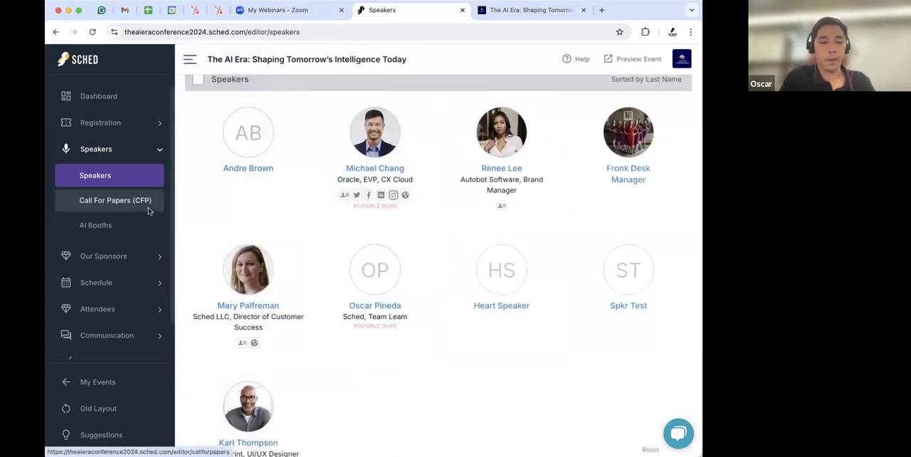
# - Open Messages and the unsent invites panel, switch on Speakers, then close it without sending
pyautogui.scroll(-2, 159, 248)
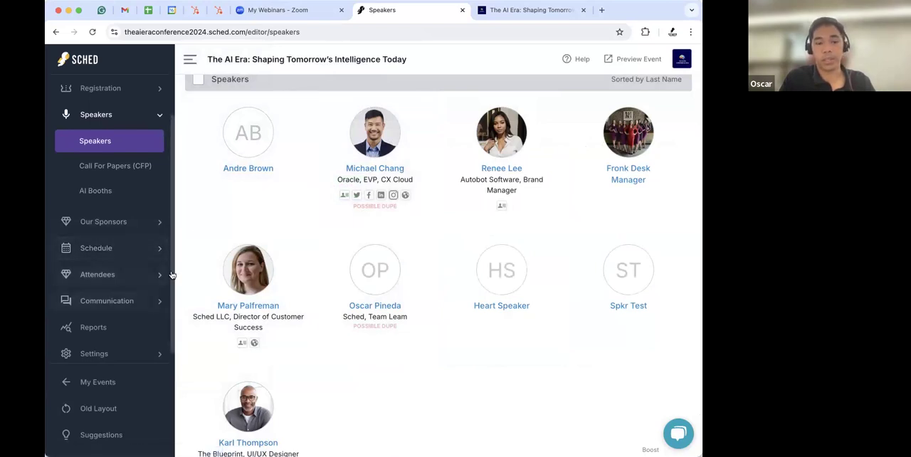
pyautogui.scroll(-1, 103, 257)
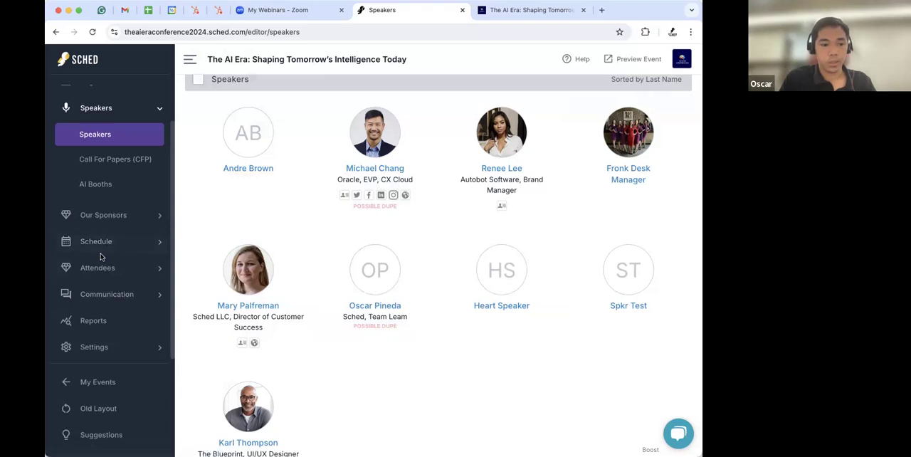
pyautogui.click(121, 294)
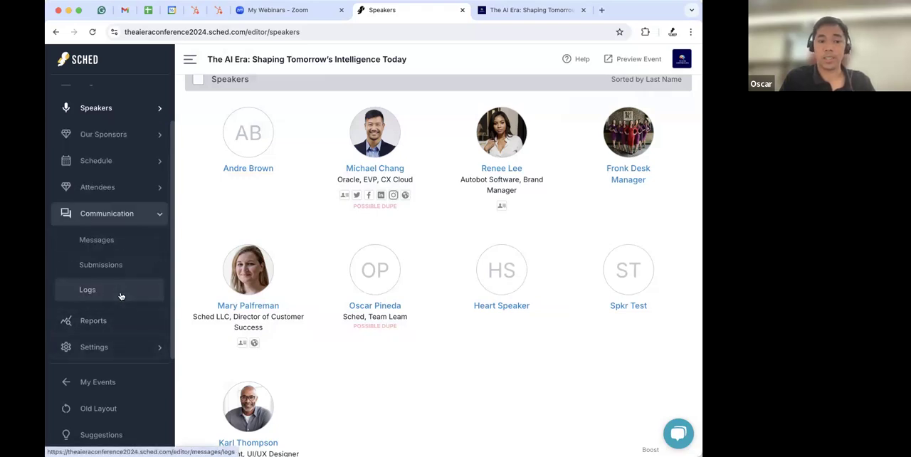
pyautogui.click(109, 242)
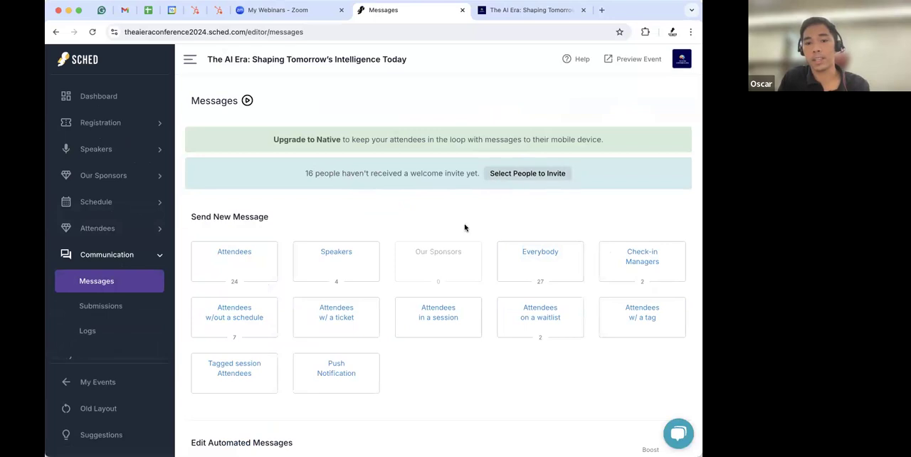
pyautogui.click(505, 175)
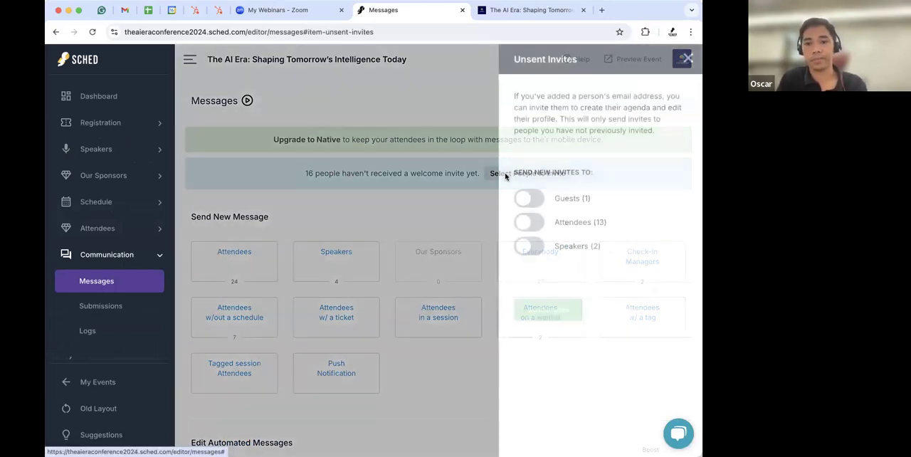
pyautogui.click(529, 247)
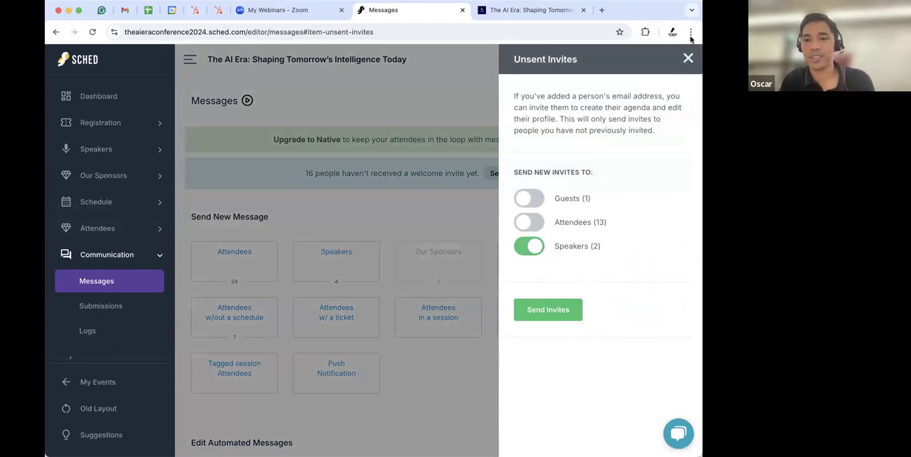
pyautogui.click(687, 59)
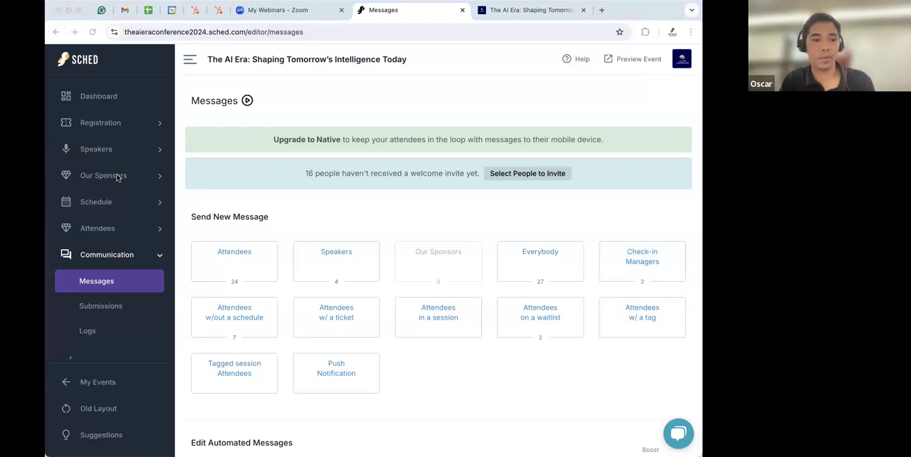
# - Return to Speakers, open the Add New panel, and download the speakers import spreadsheet
pyautogui.click(103, 153)
pyautogui.click(95, 177)
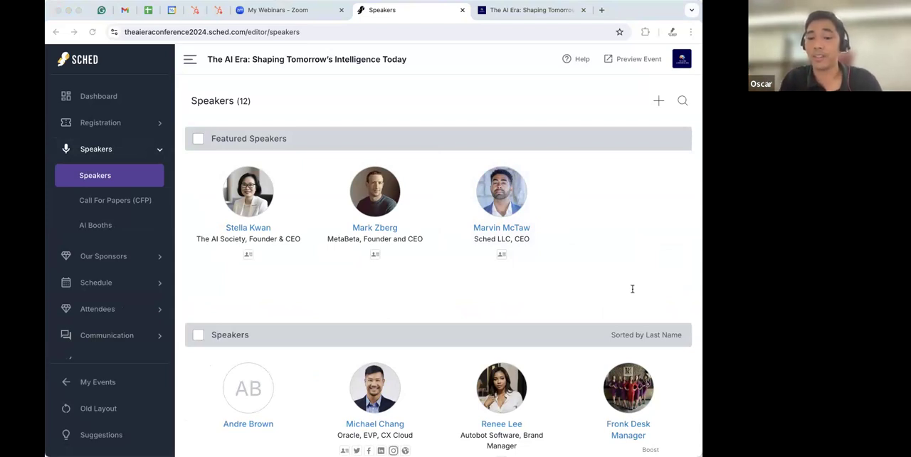
pyautogui.click(458, 98)
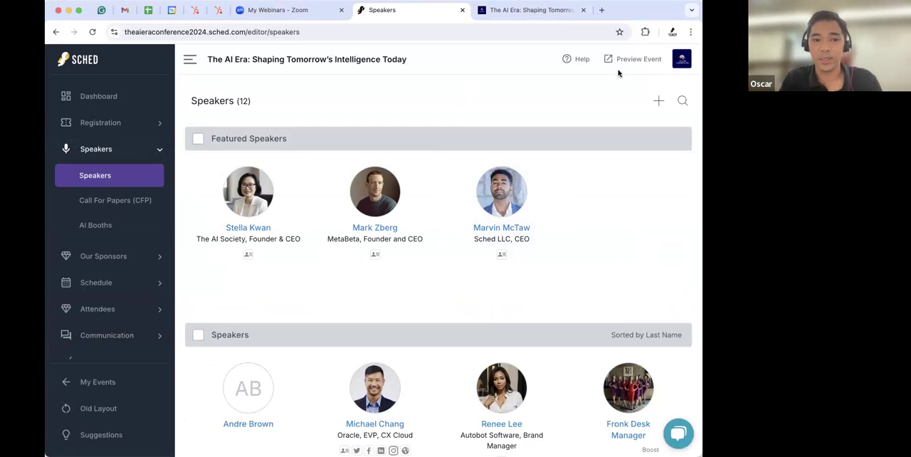
pyautogui.click(659, 102)
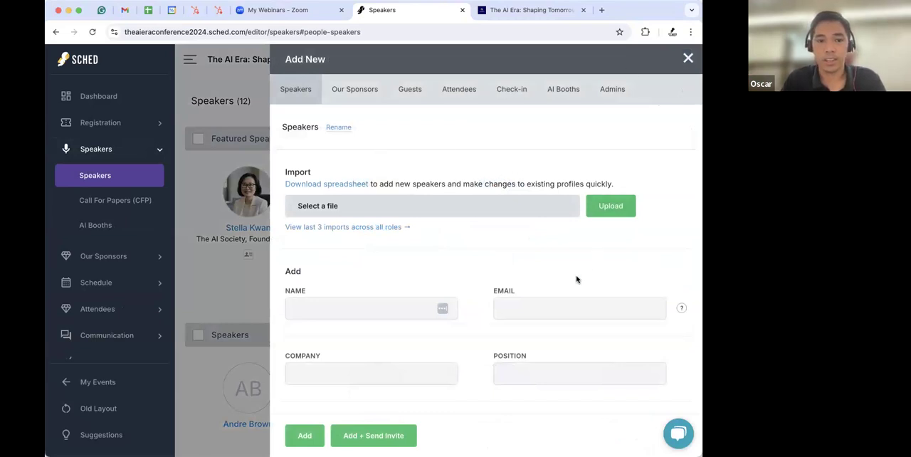
pyautogui.click(315, 185)
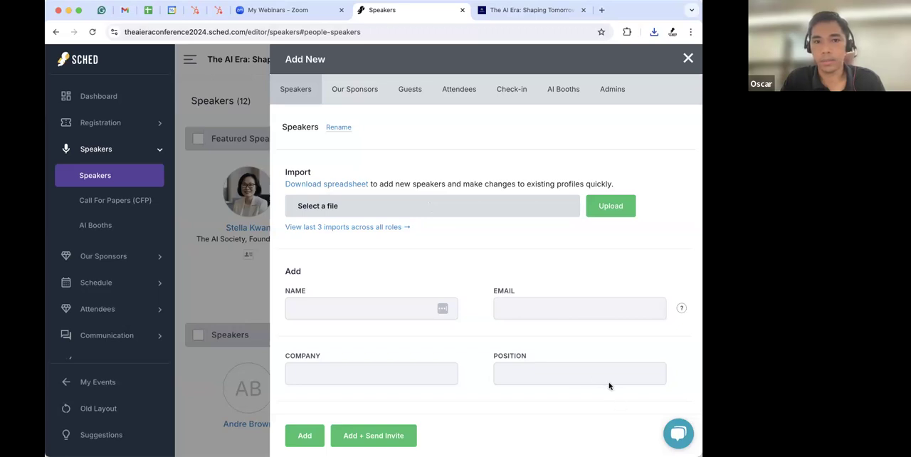
# - Switch to the downloaded speakers spreadsheet in Excel and examine its header rows and columns
pyautogui.press('super+Tab')
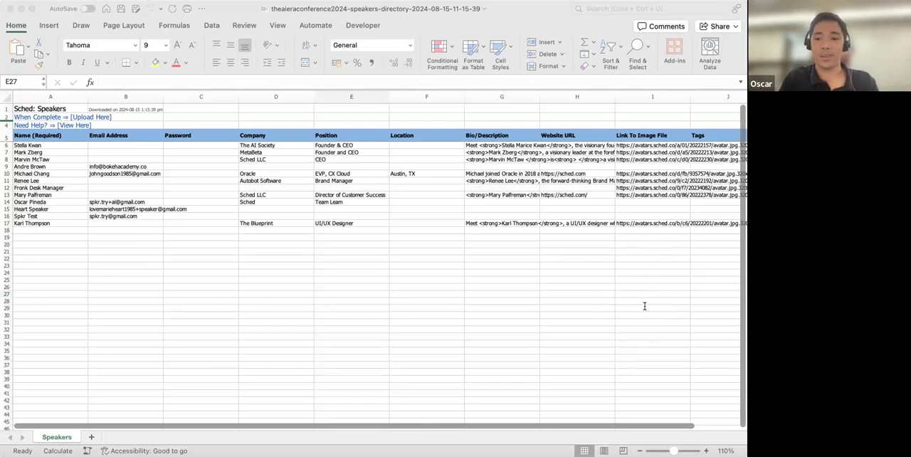
pyautogui.click(47, 139)
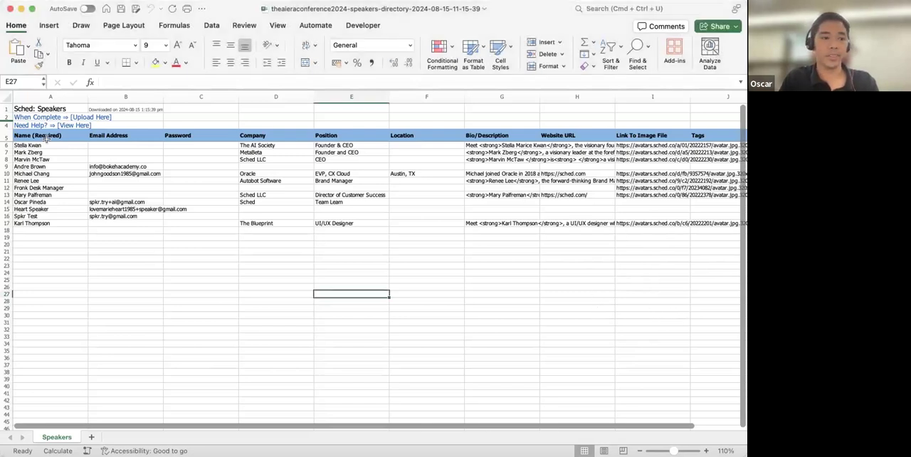
pyautogui.moveTo(7, 108); pyautogui.dragTo(7, 135)
pyautogui.click(657, 301)
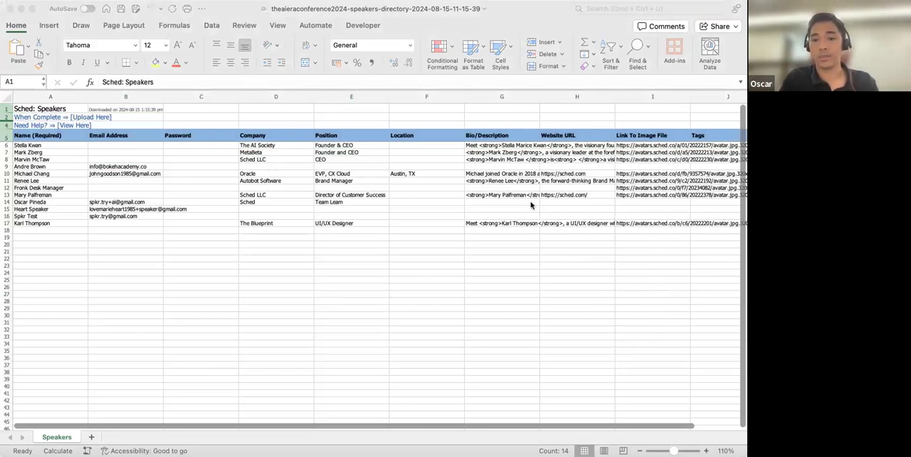
pyautogui.click(258, 236)
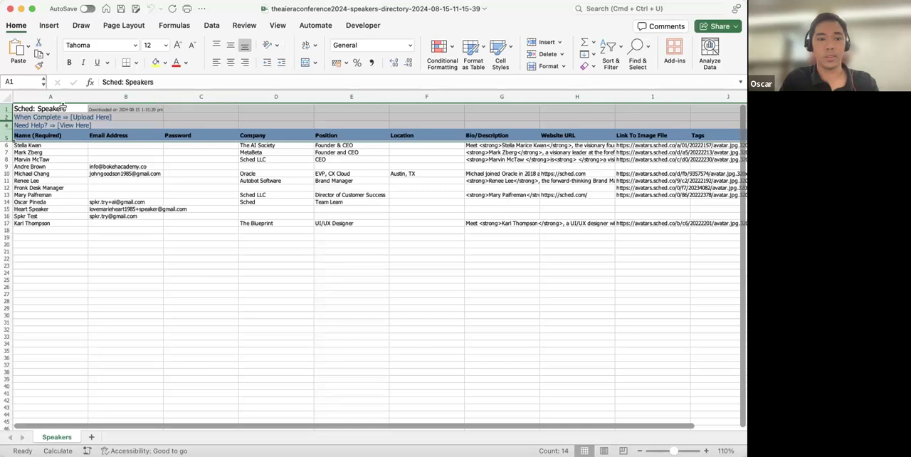
pyautogui.click(6, 135)
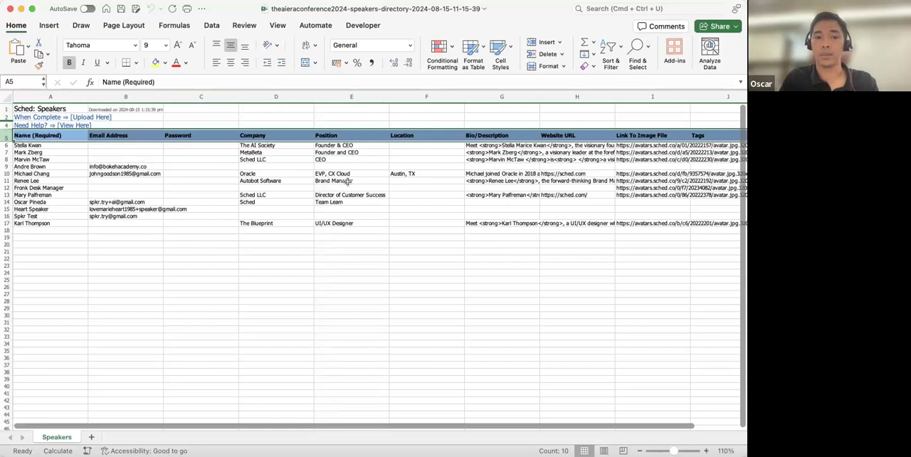
pyautogui.click(276, 165)
pyautogui.click(7, 136)
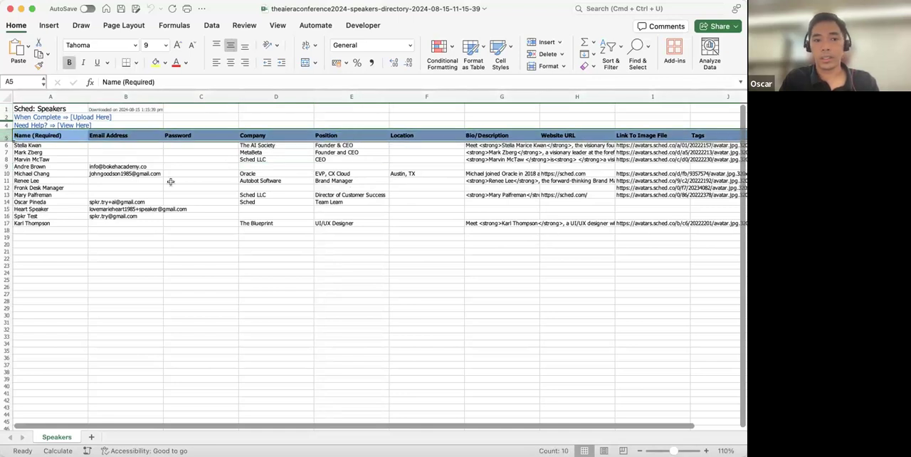
pyautogui.press('super+Tab')
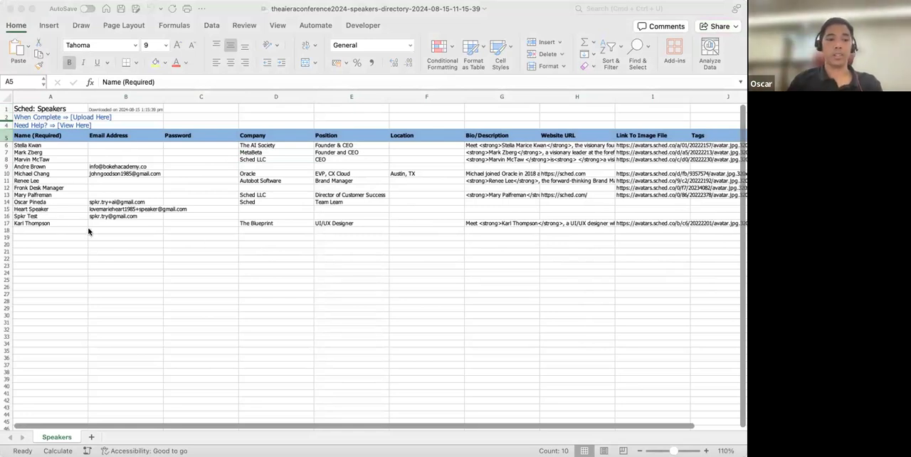
# - Enter a new speaker's full name in the first empty row of the Name column
pyautogui.click(62, 230)
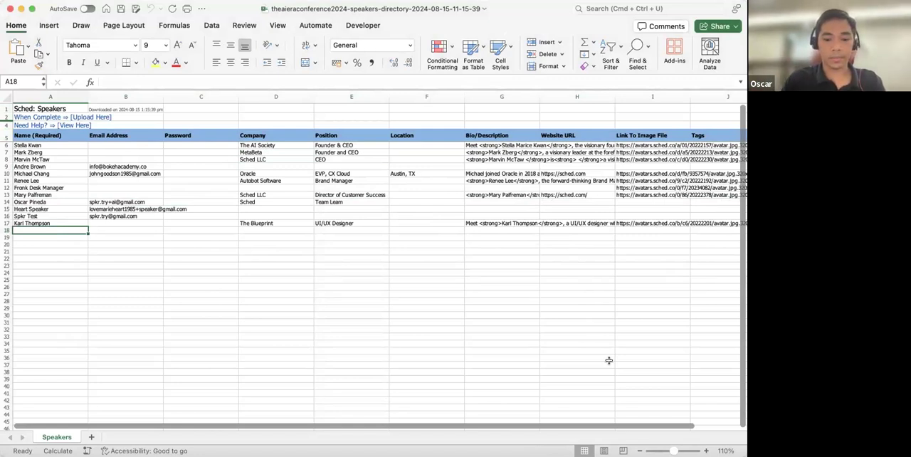
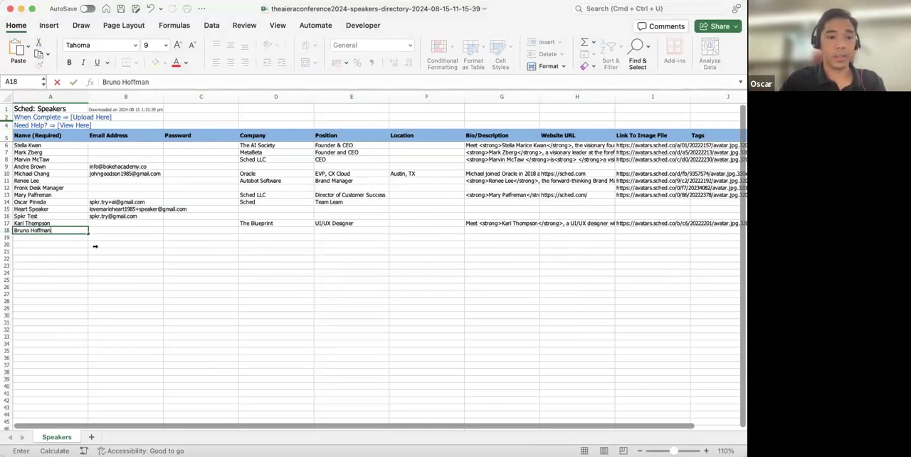
# - Fill in the new speaker's e-mail address in the Email Address column of the same row
pyautogui.click(112, 228)
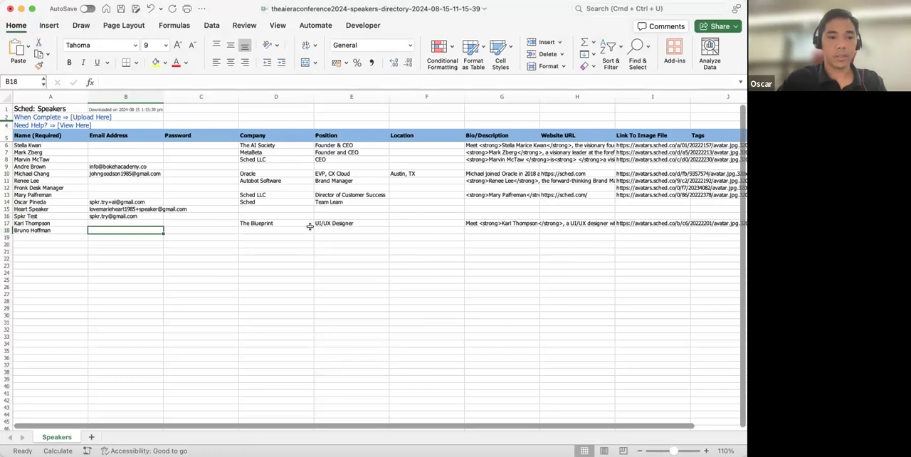
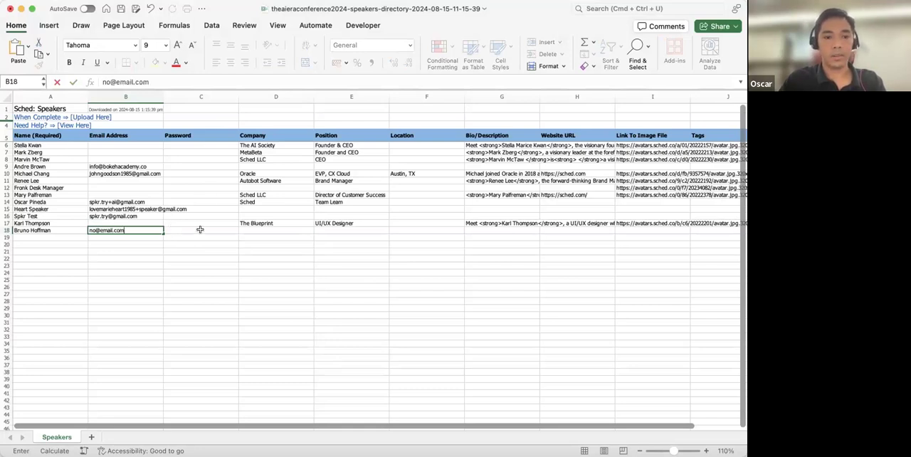
# - Fill in Sched as the company and Manager as the position in the new speaker's row
pyautogui.click(184, 134)
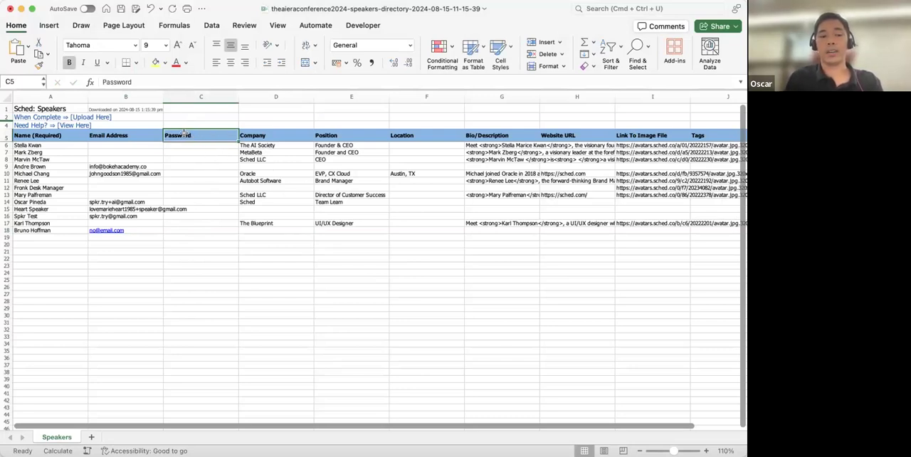
pyautogui.click(175, 229)
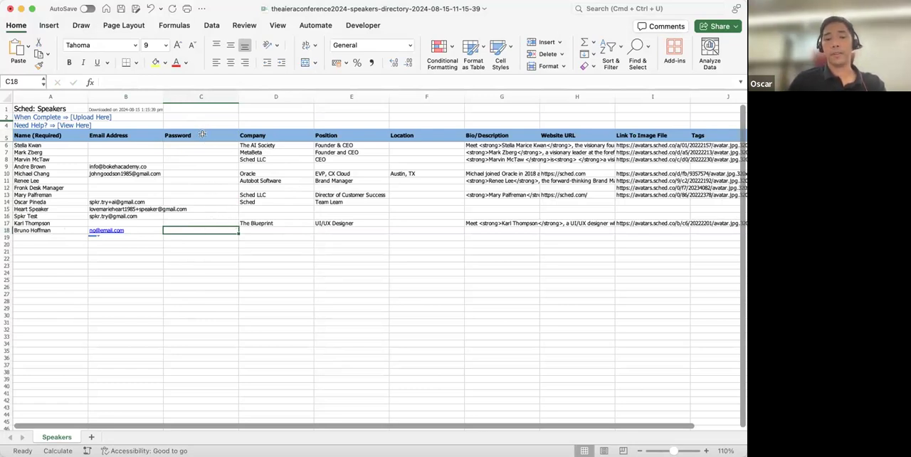
pyautogui.click(147, 229)
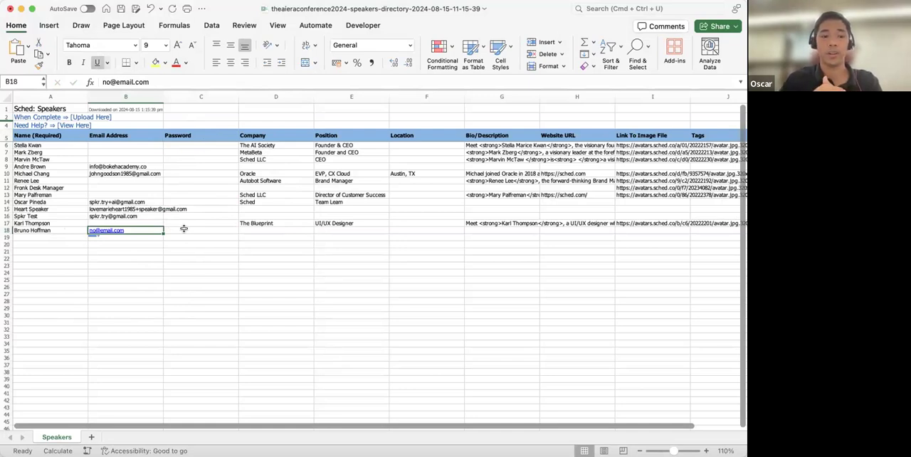
pyautogui.click(255, 228)
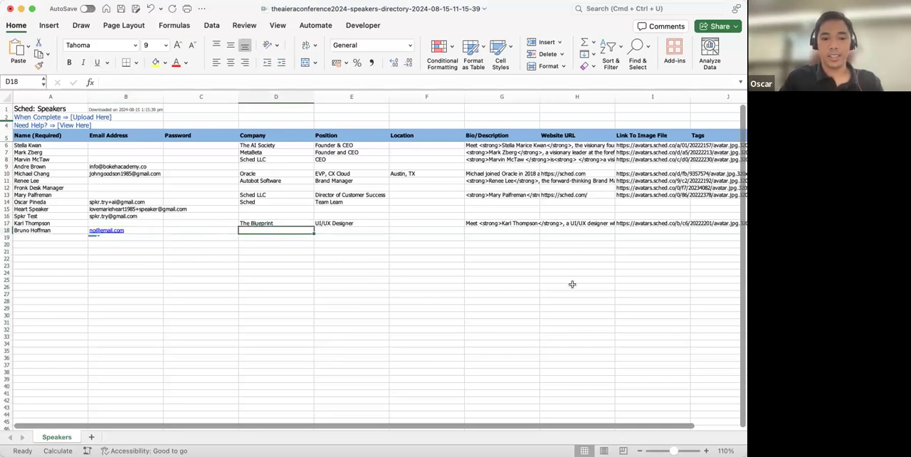
pyautogui.write('Sc')
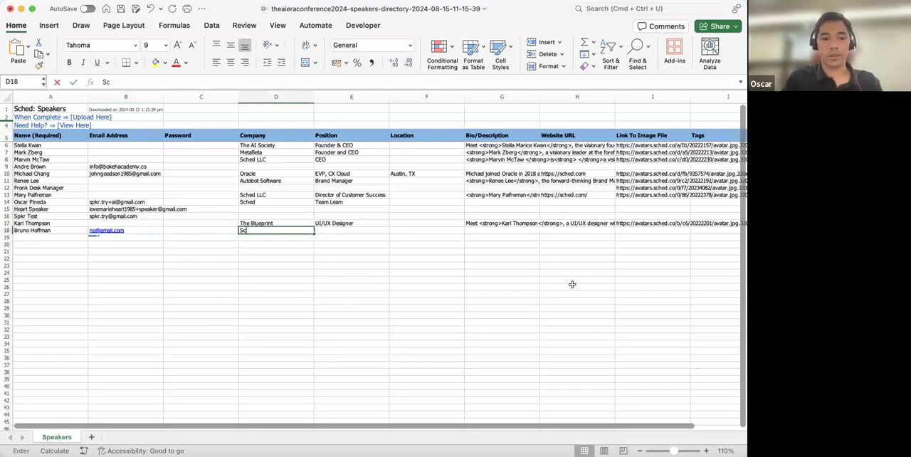
pyautogui.write('hed')
pyautogui.press('Tab')
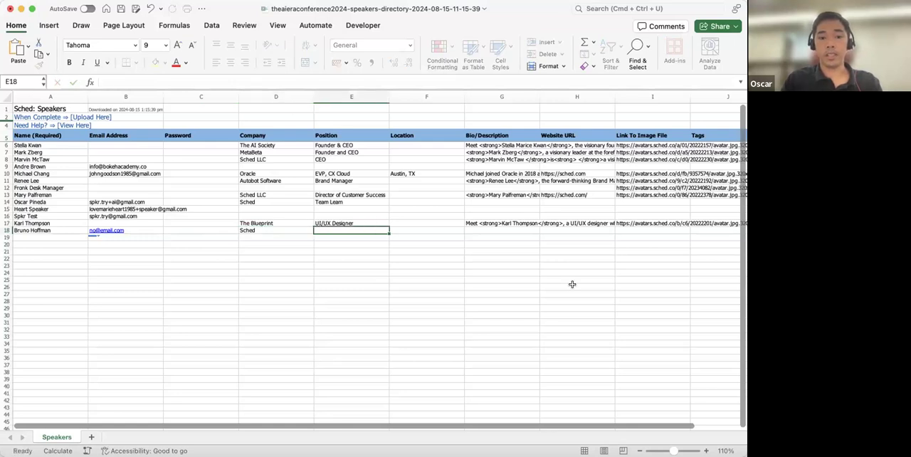
pyautogui.write('Manager')
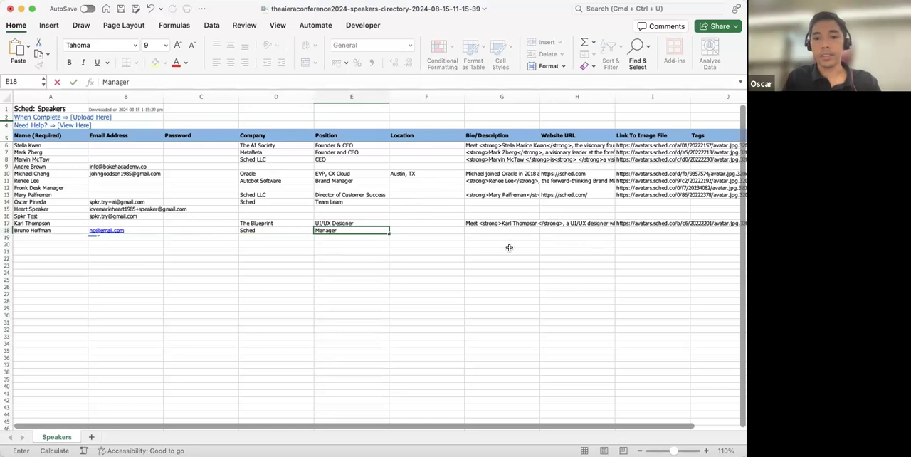
pyautogui.click(426, 228)
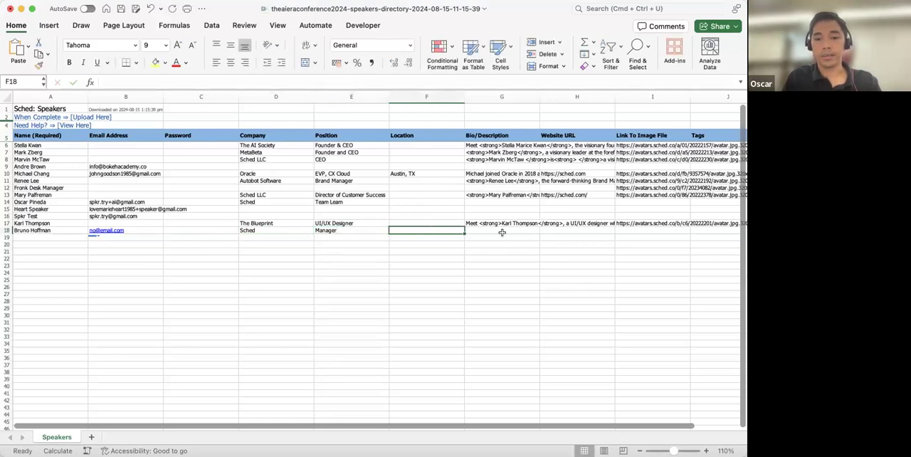
# - Tag the new speaker as In-house in the Tags column of the same row
pyautogui.hscroll(5, 398, 238)
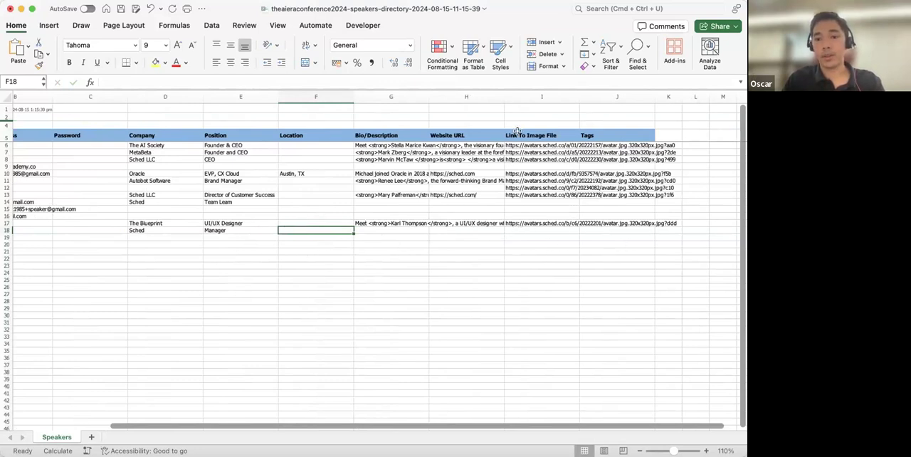
pyautogui.click(520, 229)
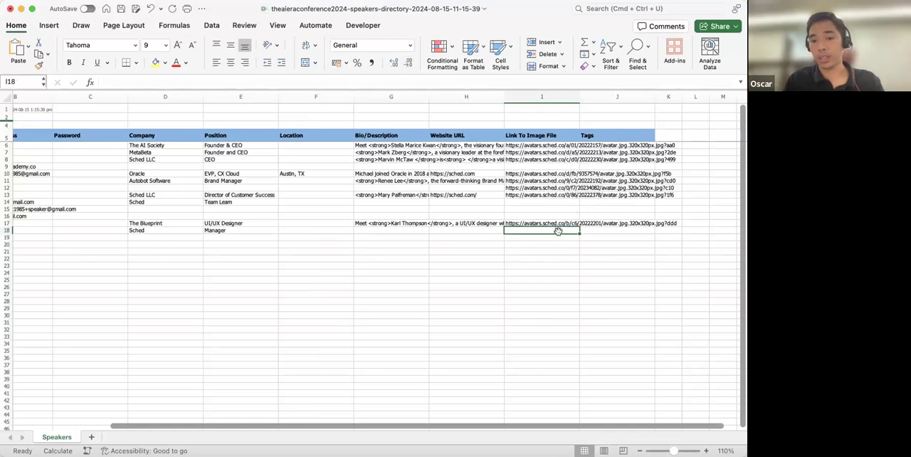
pyautogui.click(595, 136)
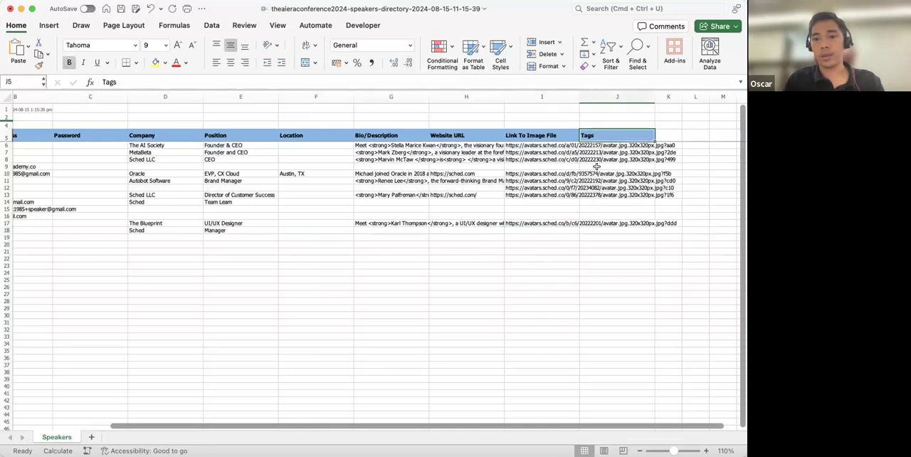
pyautogui.click(602, 229)
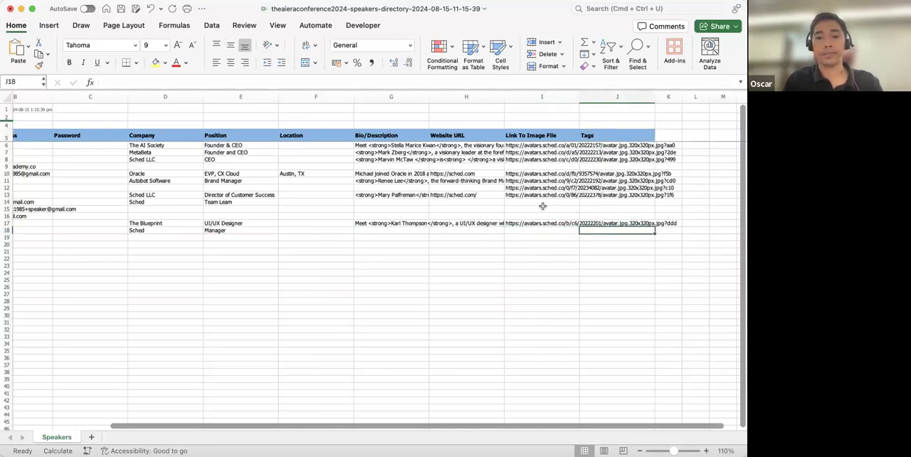
pyautogui.press('super+Tab')
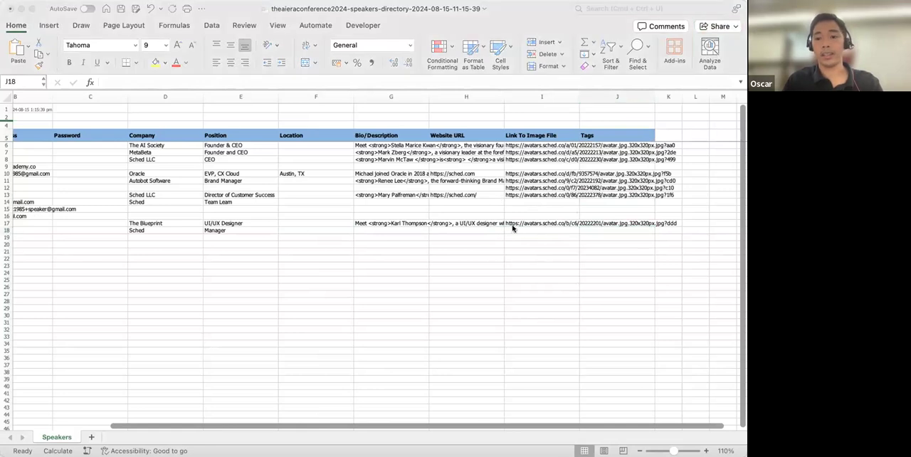
pyautogui.press('super+Tab')
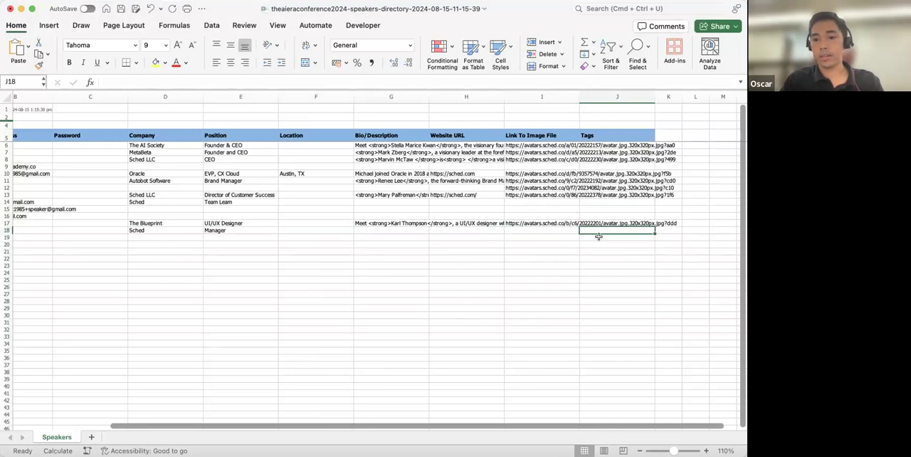
pyautogui.write('In-')
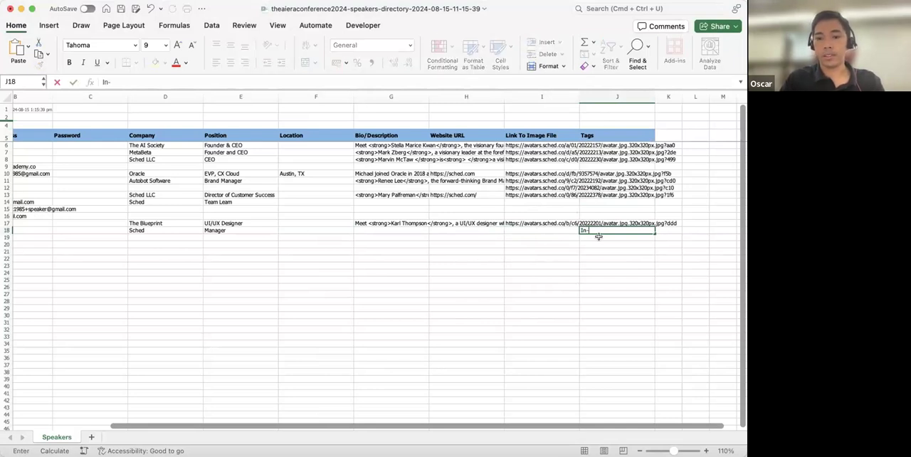
pyautogui.write('house')
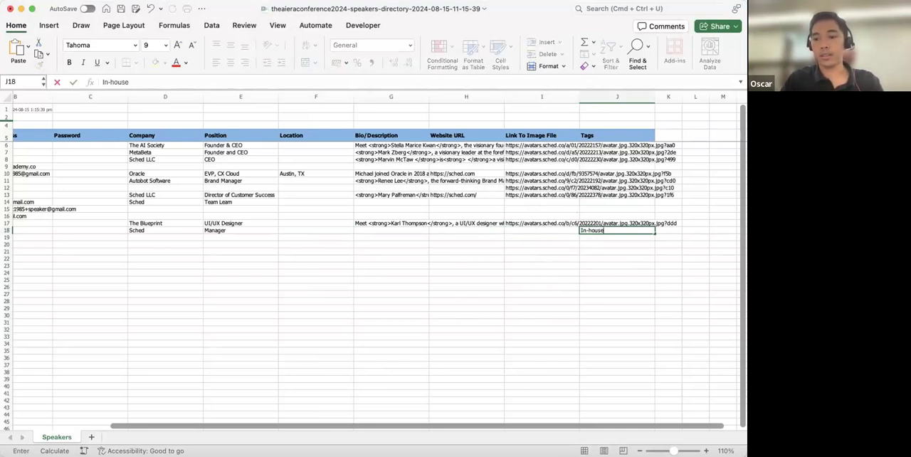
pyautogui.press('super+Tab')
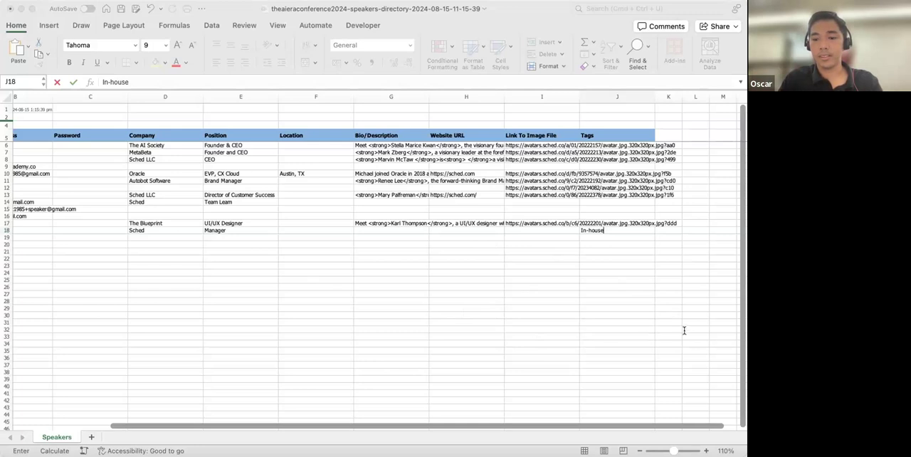
pyautogui.click(470, 257)
pyautogui.click(441, 259)
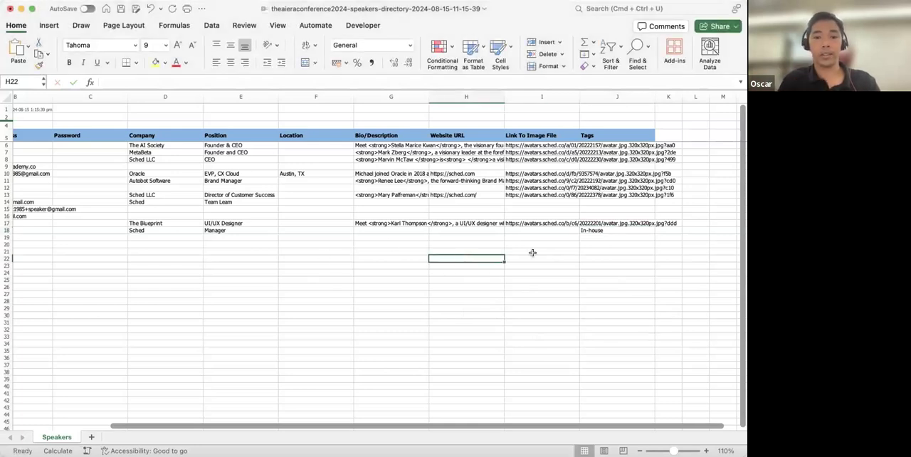
pyautogui.hscroll(-3, 234, 220)
pyautogui.hscroll(1, 235, 220)
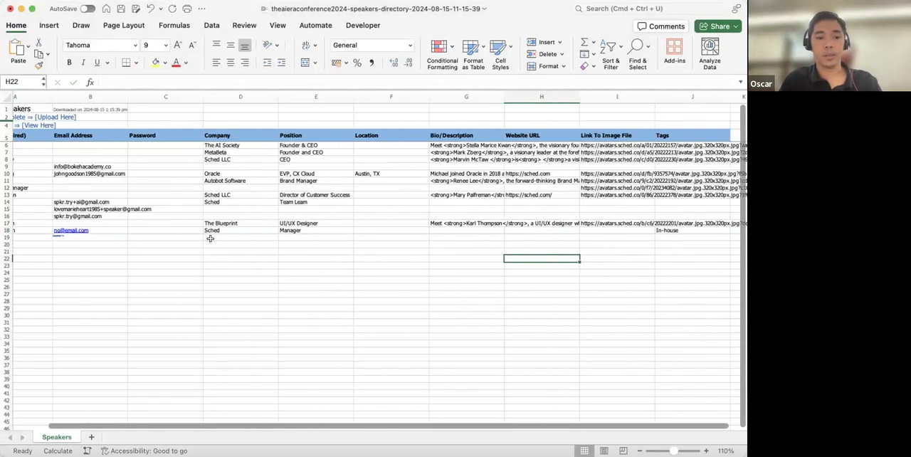
pyautogui.hscroll(-2, 210, 238)
pyautogui.click(30, 236)
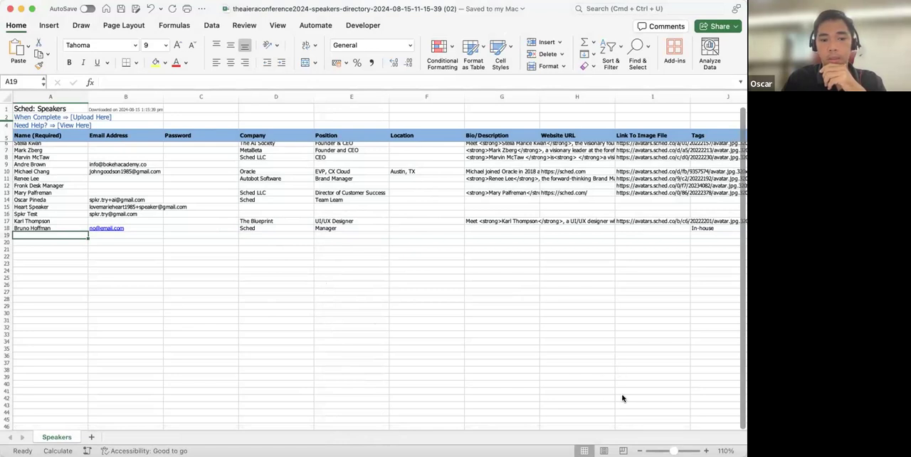
# - Switch back to Sched and upload the edited speakers spreadsheet through the Import section
pyautogui.press('super+Tab')
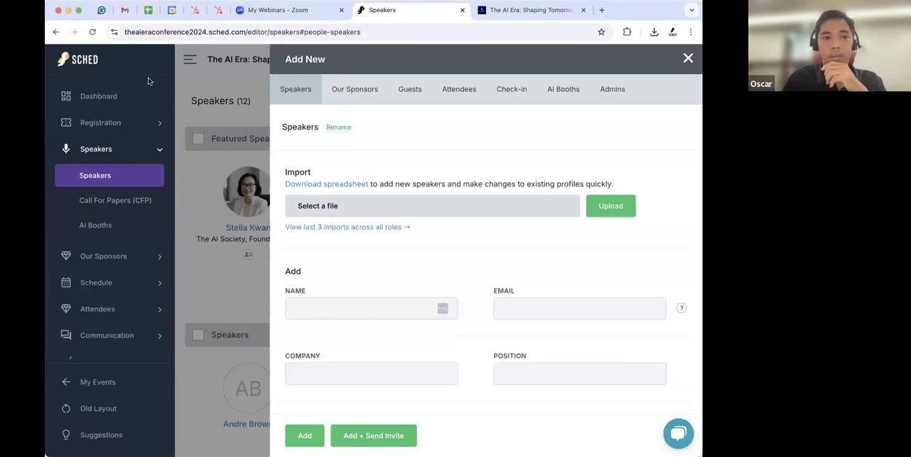
pyautogui.click(93, 32)
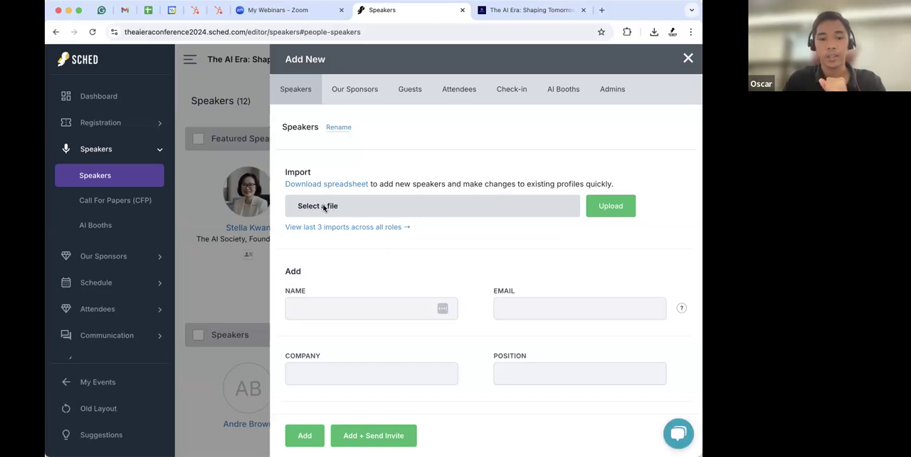
pyautogui.click(325, 208)
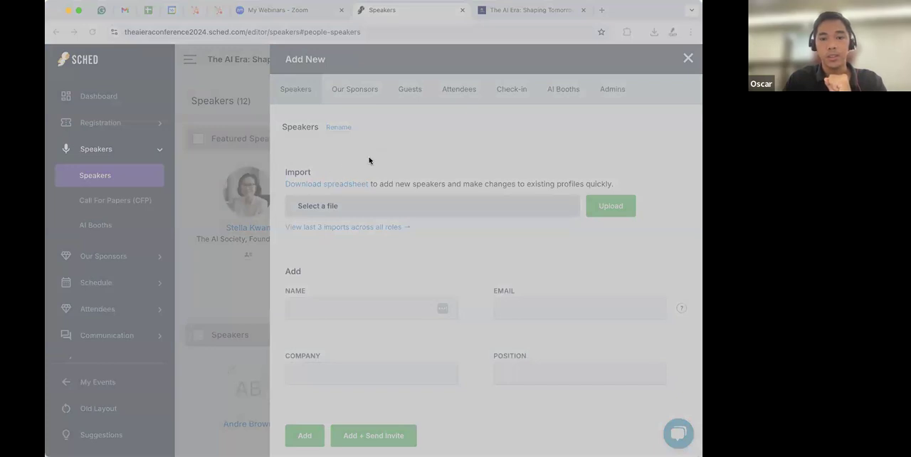
pyautogui.doubleClick(343, 160)
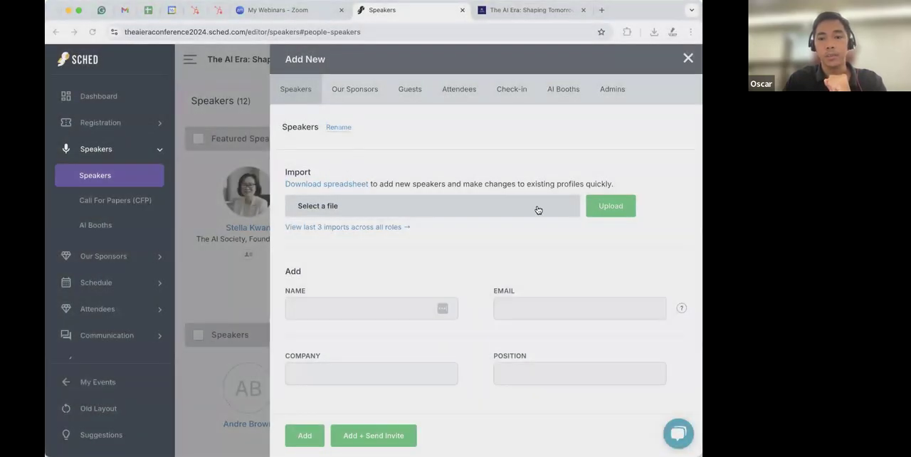
pyautogui.scroll(-3, 584, 263)
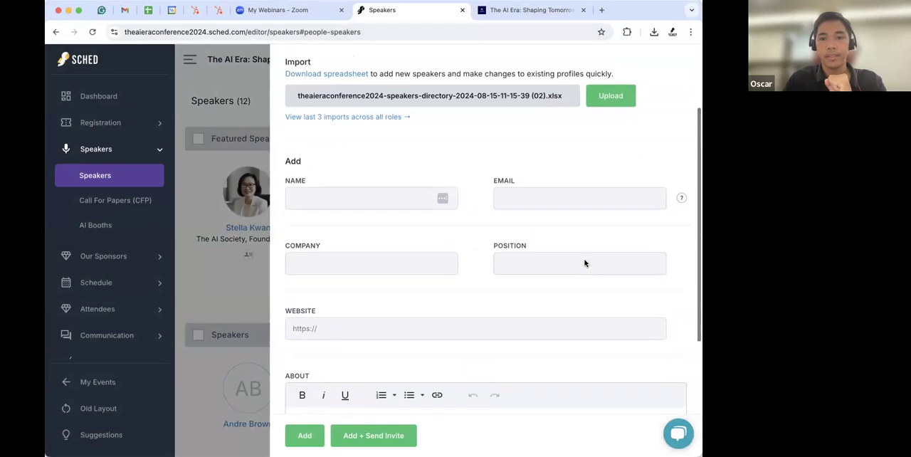
pyautogui.click(608, 99)
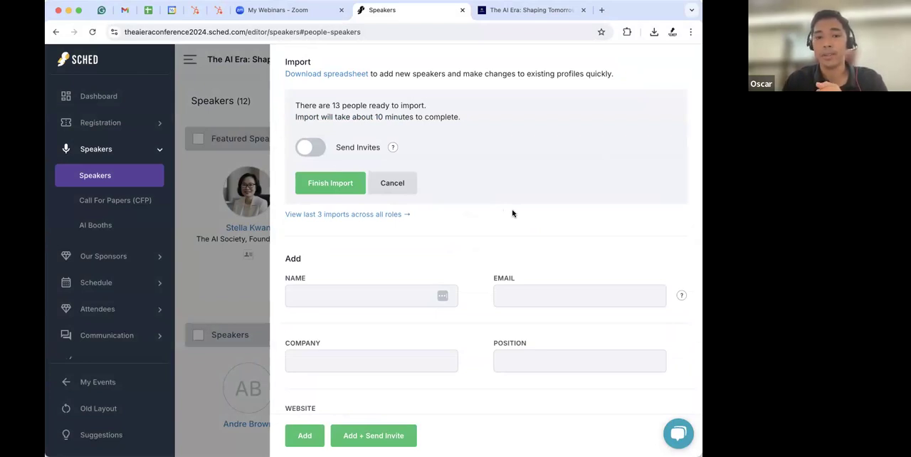
# - Toggle Send Invites on and off, then close the Add New panel without finishing the import
pyautogui.click(317, 147)
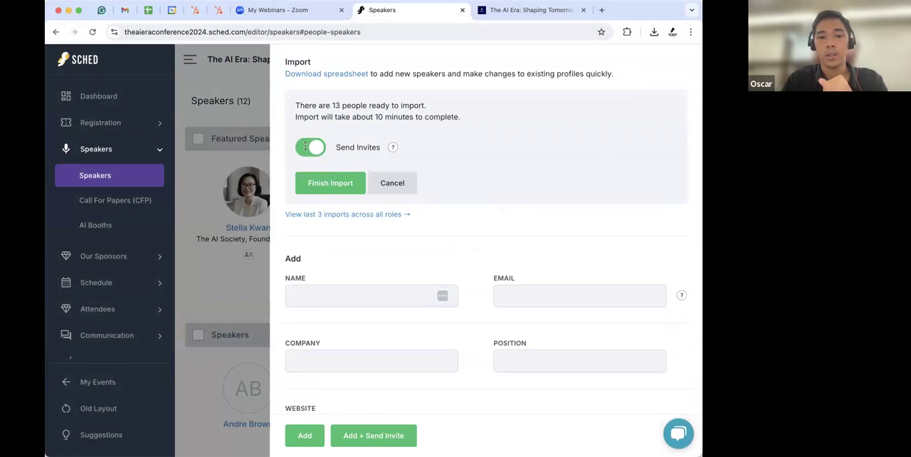
pyautogui.click(304, 146)
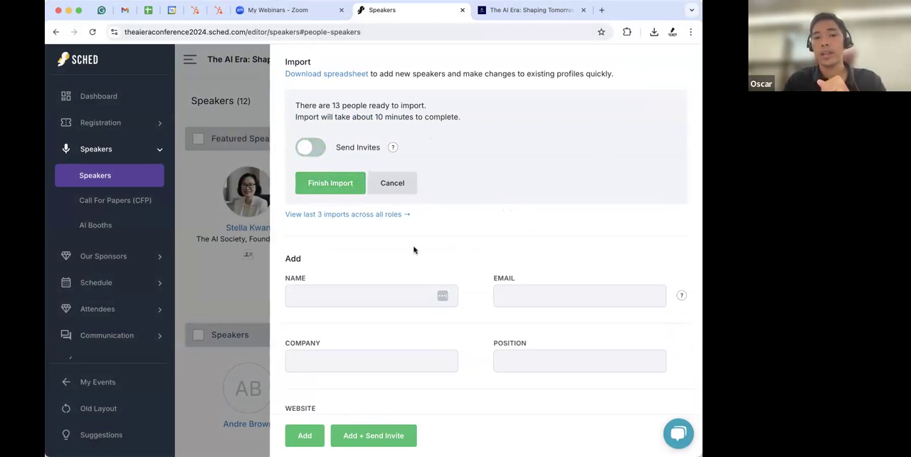
pyautogui.scroll(2, 414, 249)
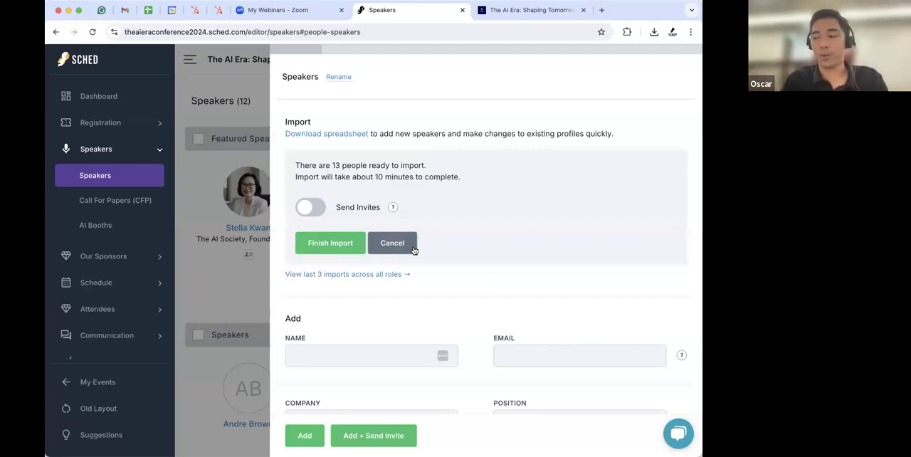
pyautogui.scroll(2, 465, 216)
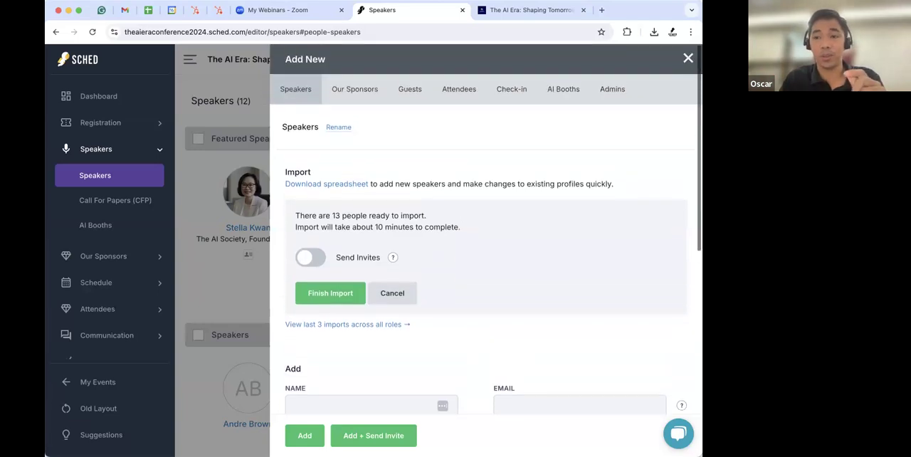
pyautogui.click(688, 60)
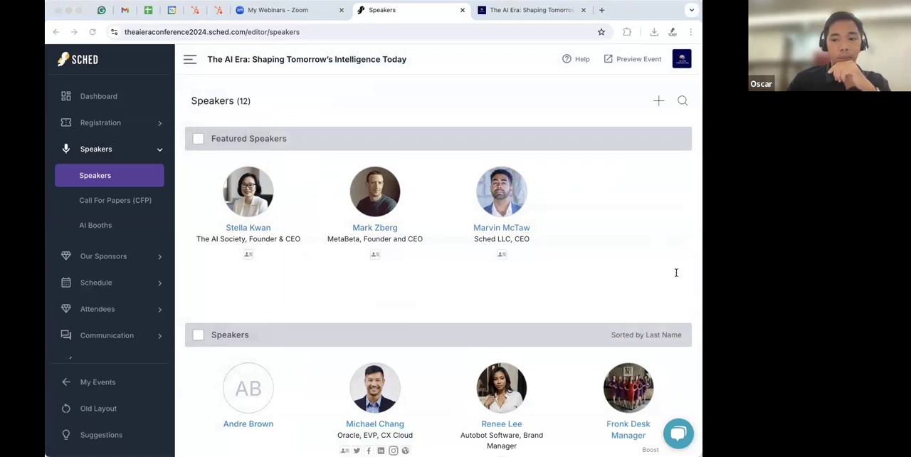
# - Open the Call For Papers (CFP) portal and copy the Speaker Application Form's link
pyautogui.click(112, 202)
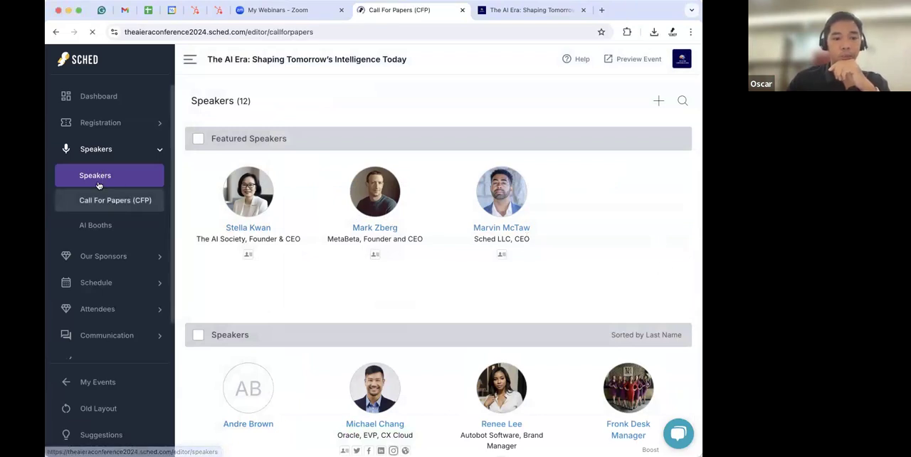
pyautogui.click(624, 263)
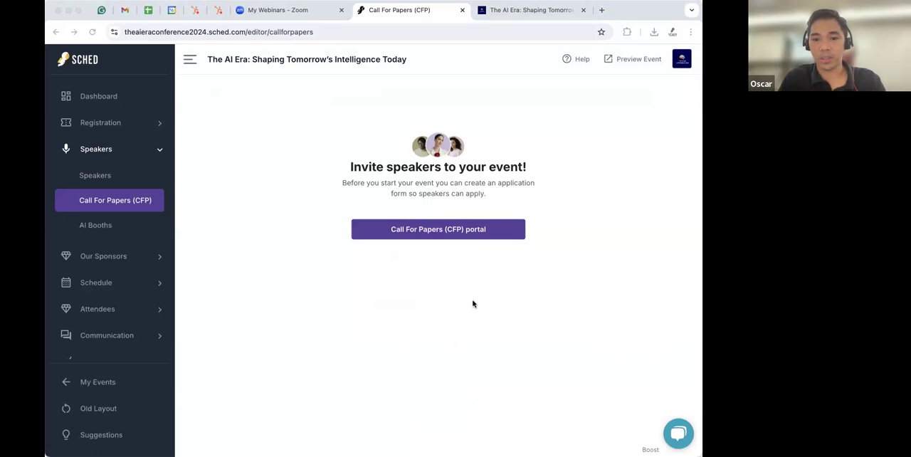
pyautogui.click(435, 231)
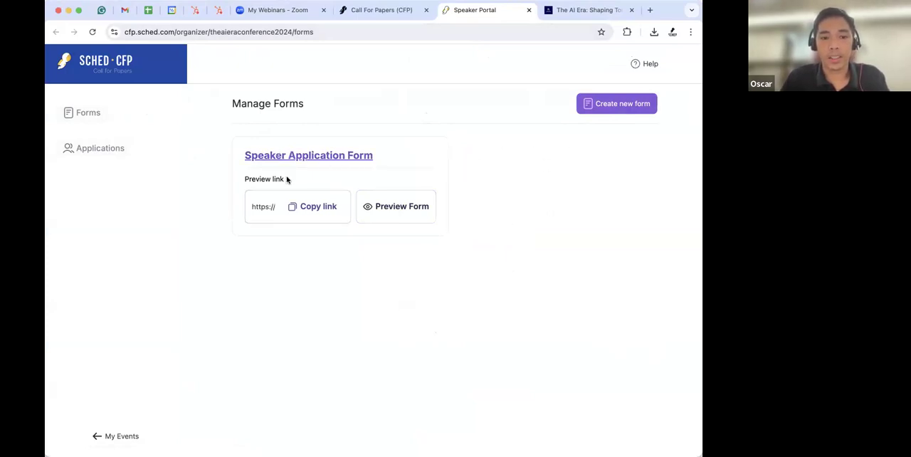
pyautogui.click(318, 213)
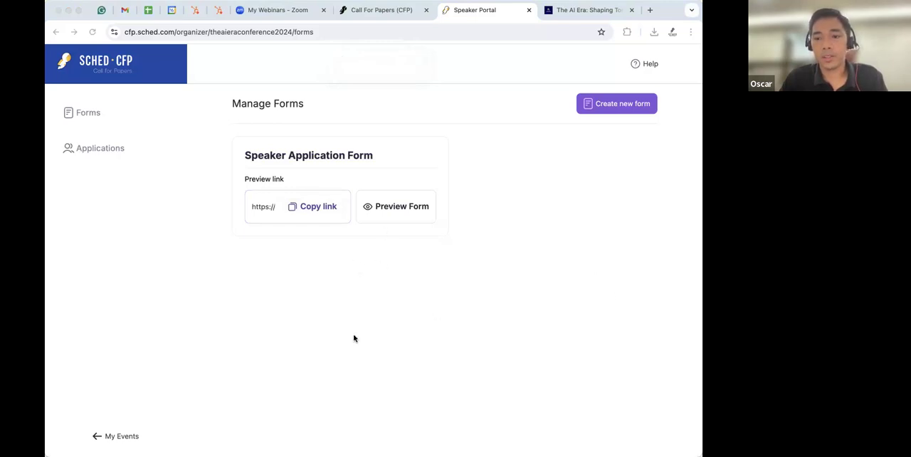
# - Open the CFP applications list and review the Test session application's details and status options
pyautogui.click(104, 151)
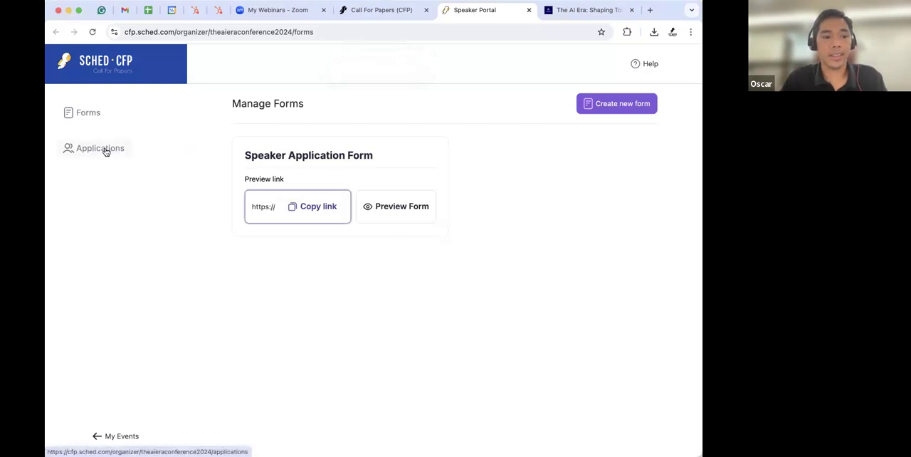
pyautogui.click(104, 152)
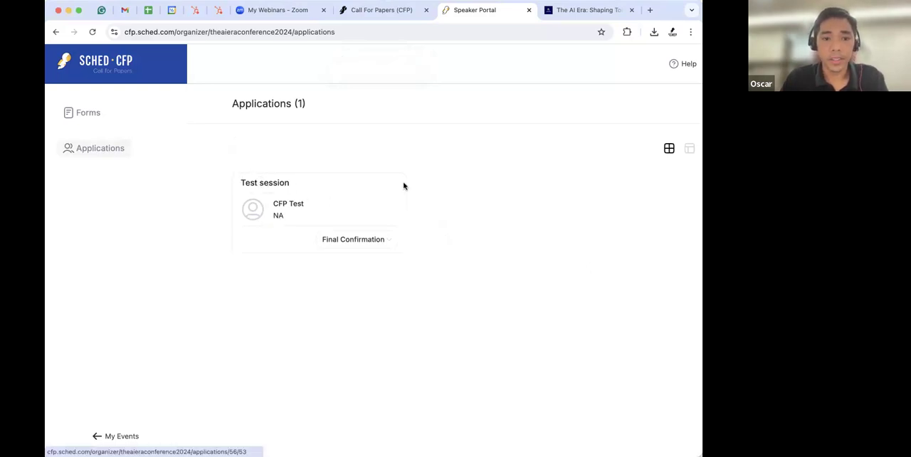
pyautogui.click(265, 186)
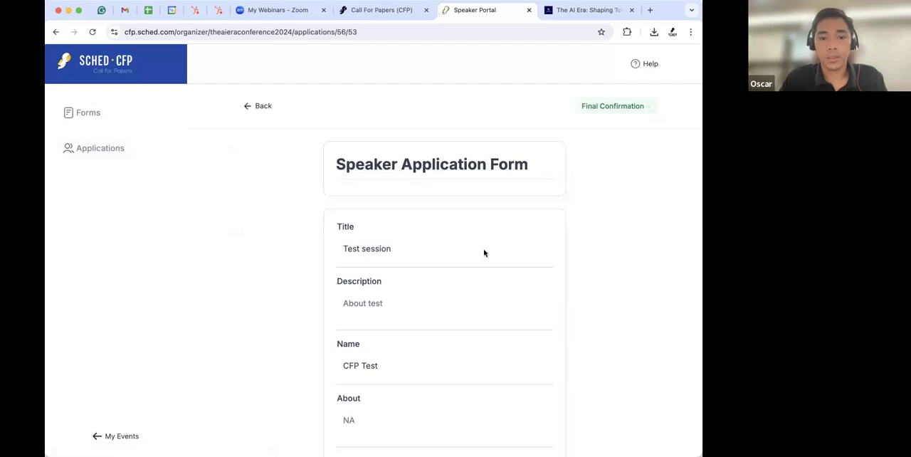
pyautogui.scroll(-5, 460, 272)
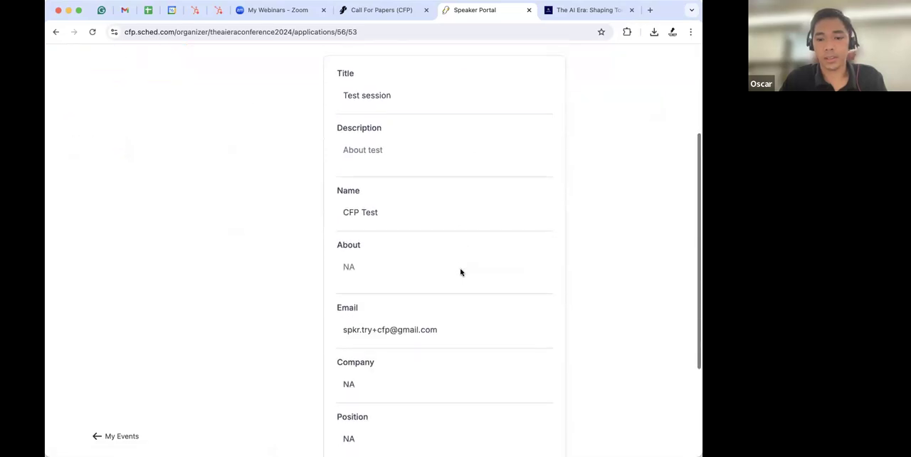
pyautogui.scroll(-3, 408, 270)
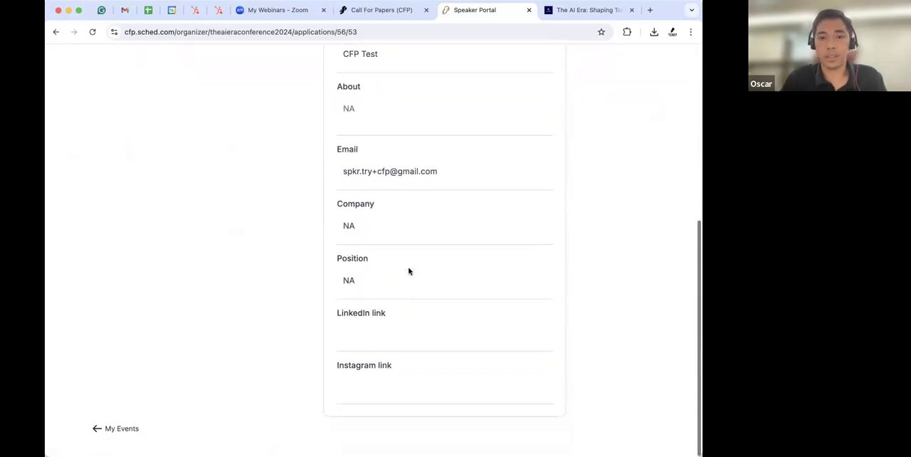
pyautogui.scroll(5, 409, 271)
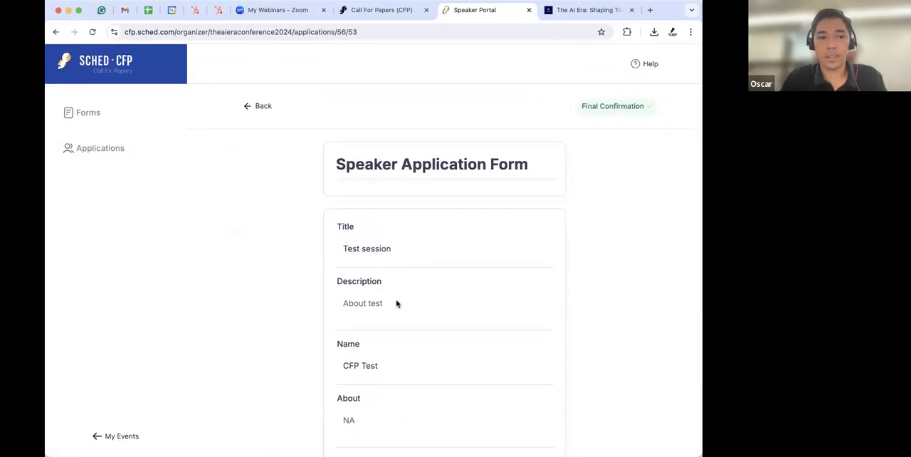
pyautogui.click(616, 109)
pyautogui.scroll(-2, 606, 213)
pyautogui.scroll(2, 612, 178)
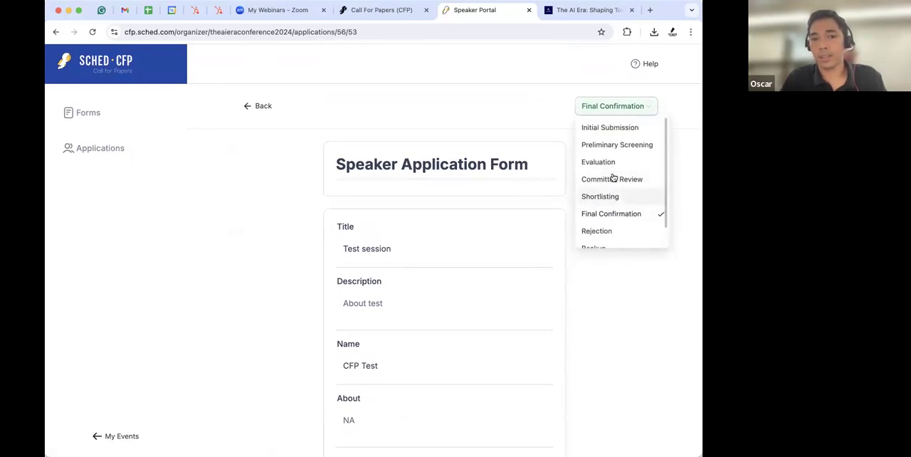
pyautogui.click(681, 327)
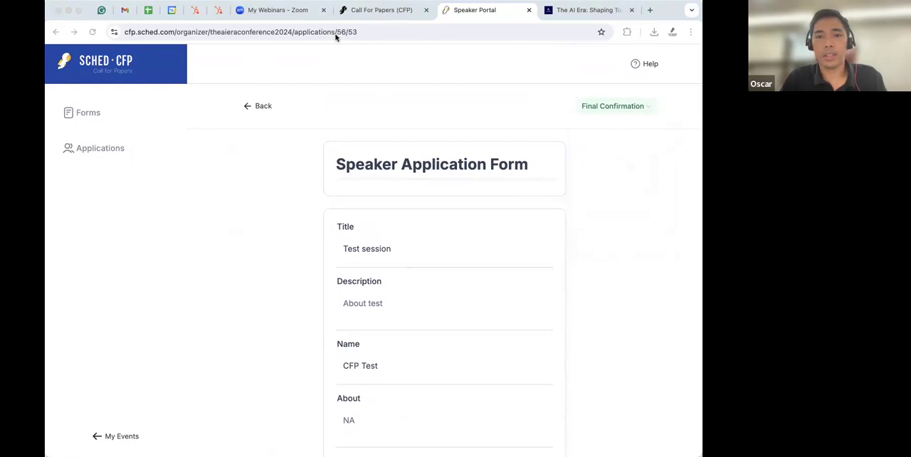
# - Return to the Sched editor, open the AI Booths page and examine its page address
pyautogui.click(388, 11)
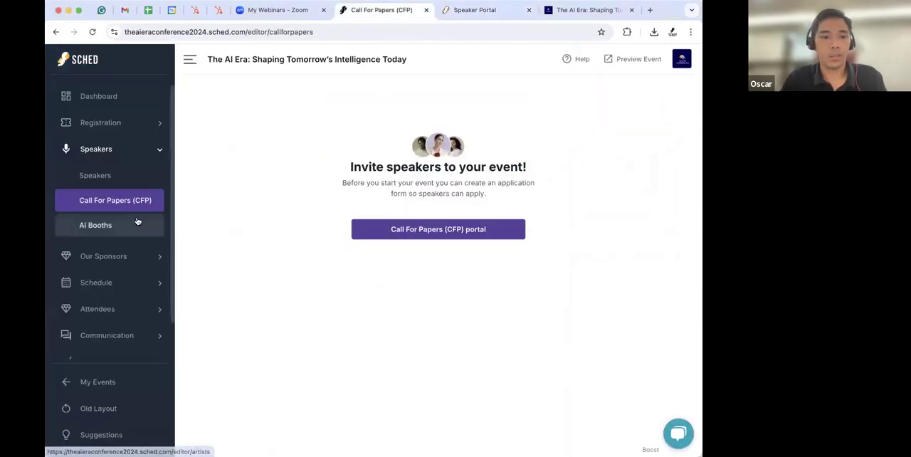
pyautogui.click(92, 229)
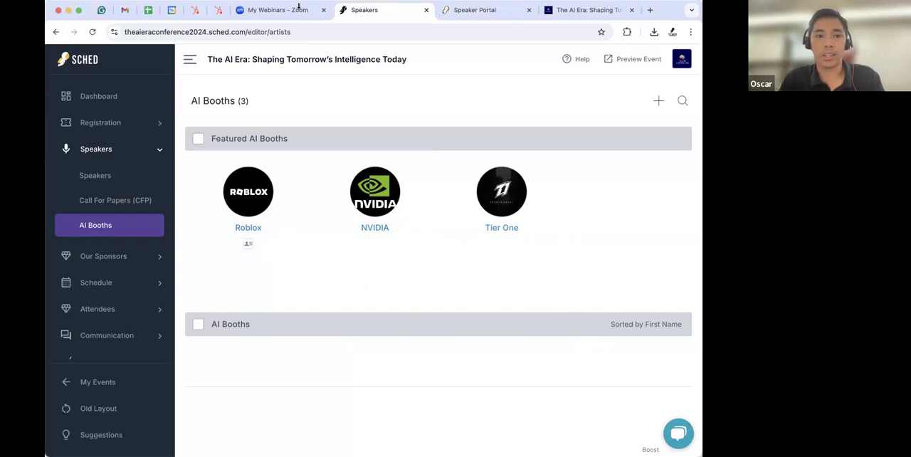
pyautogui.click(278, 29)
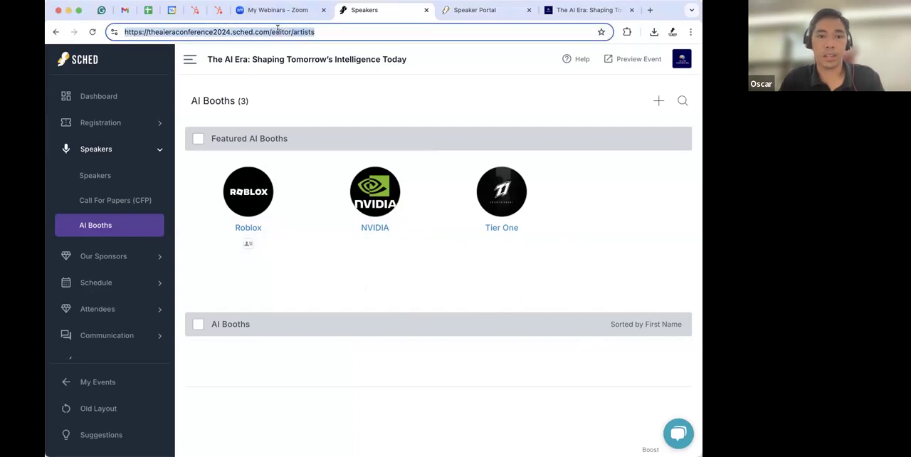
pyautogui.doubleClick(308, 32)
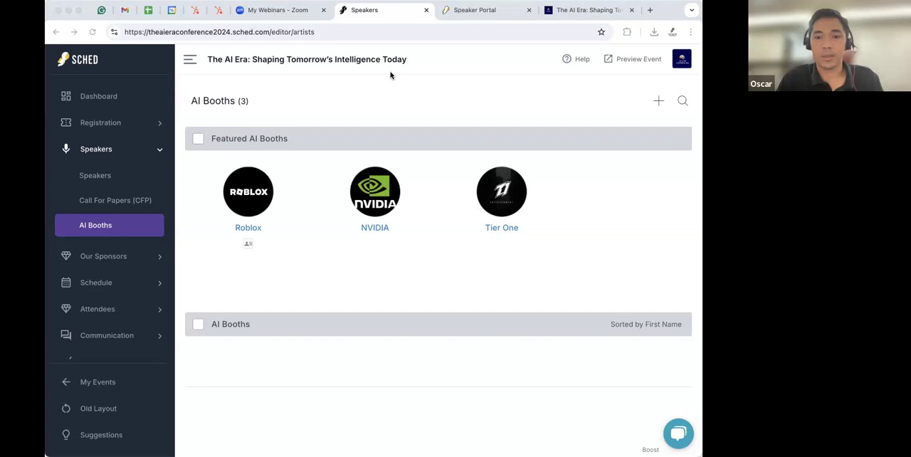
pyautogui.click(378, 108)
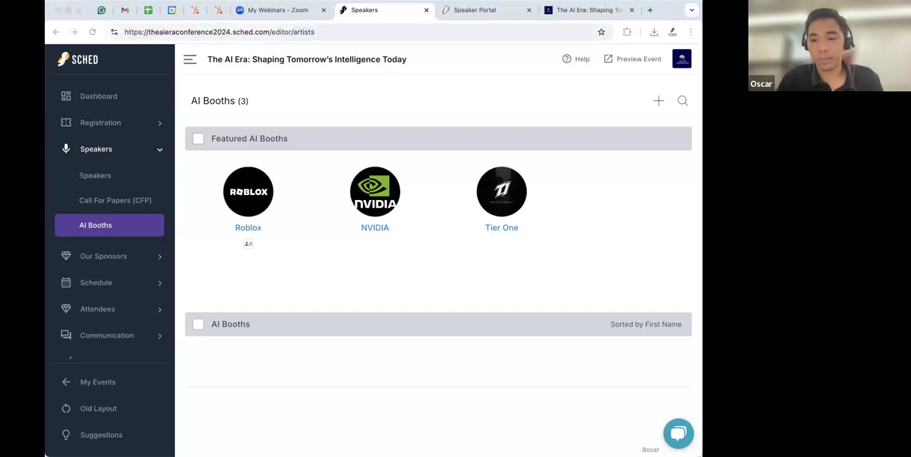
pyautogui.click(362, 106)
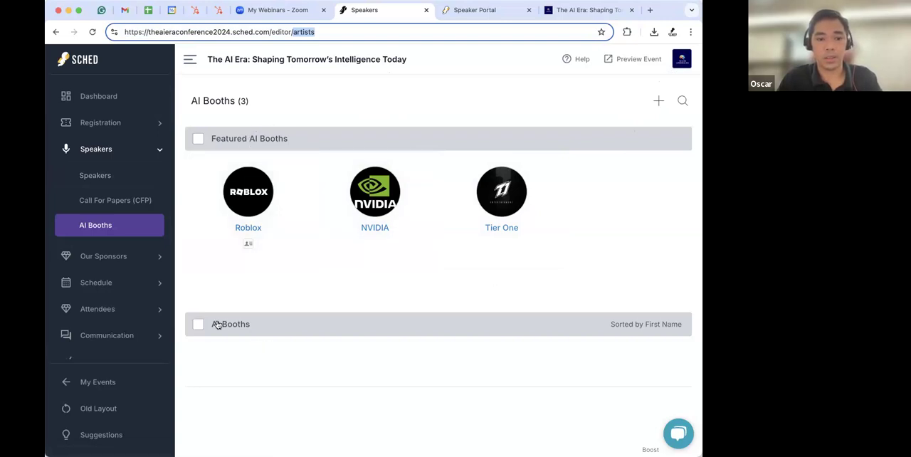
pyautogui.click(681, 313)
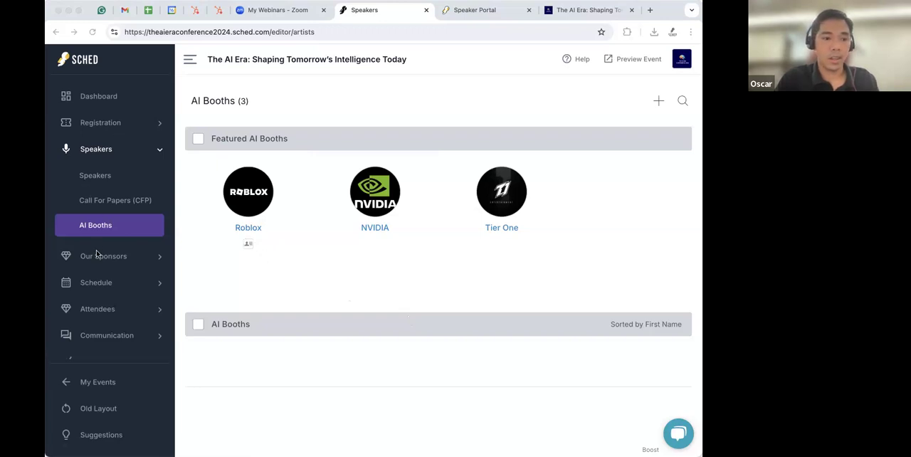
# - Go to the Attendees list and open the panel for adding and importing attendees
pyautogui.scroll(-2, 118, 239)
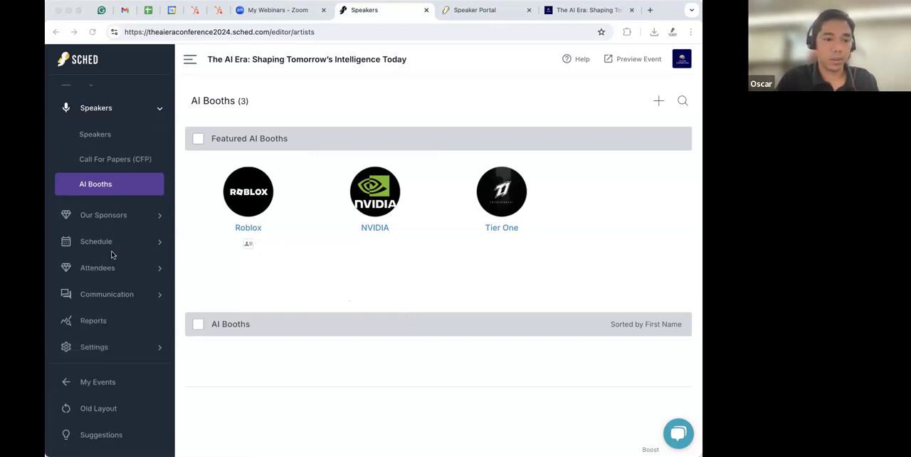
pyautogui.click(105, 268)
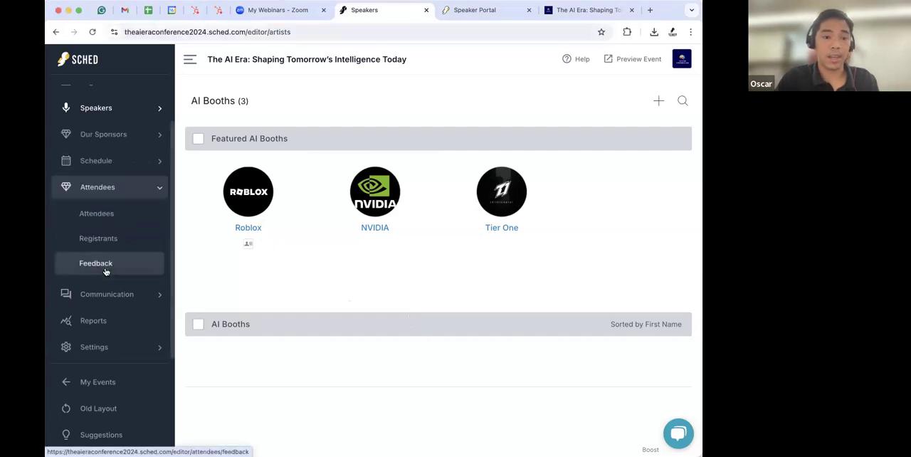
pyautogui.click(96, 217)
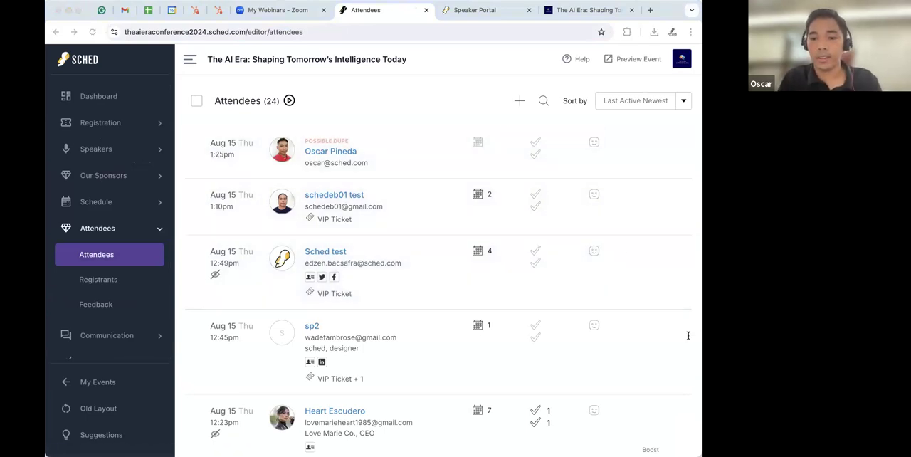
pyautogui.click(466, 75)
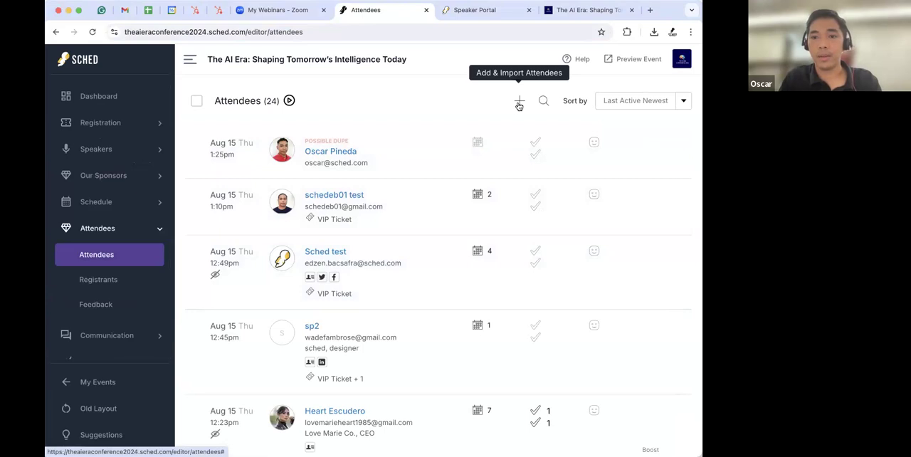
pyautogui.click(519, 102)
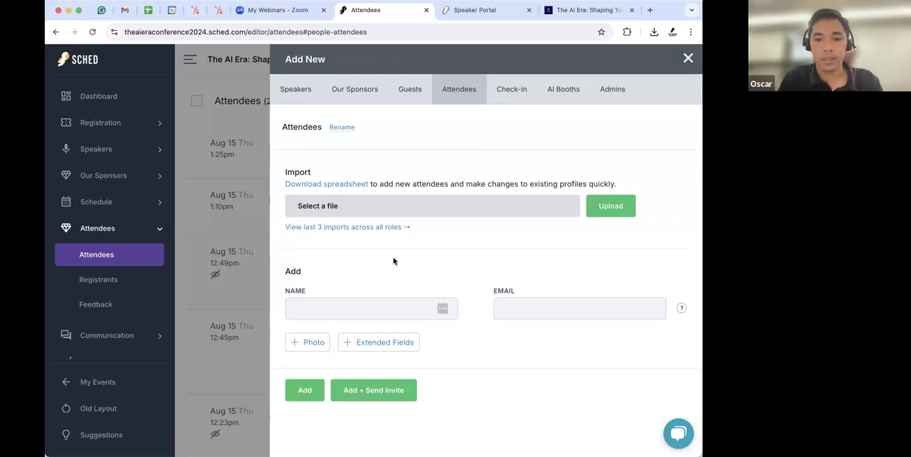
# - Enter the new attendee's full name and e-mail address in the Add section
pyautogui.click(326, 306)
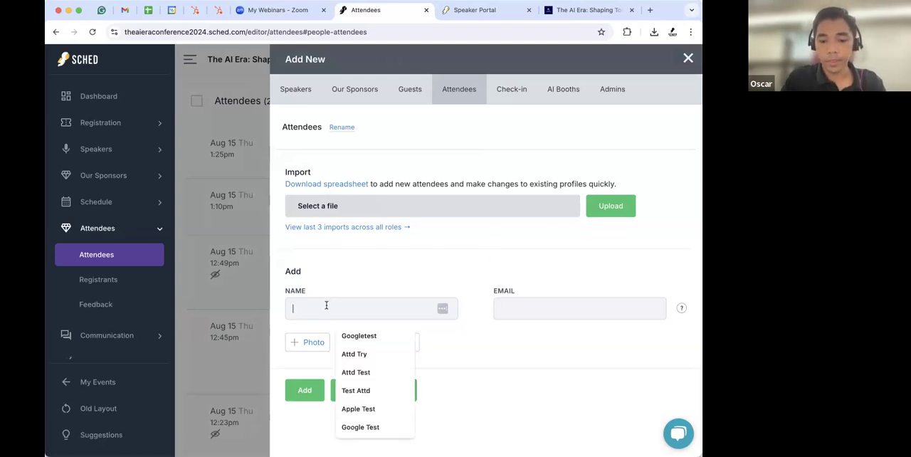
pyautogui.write('J')
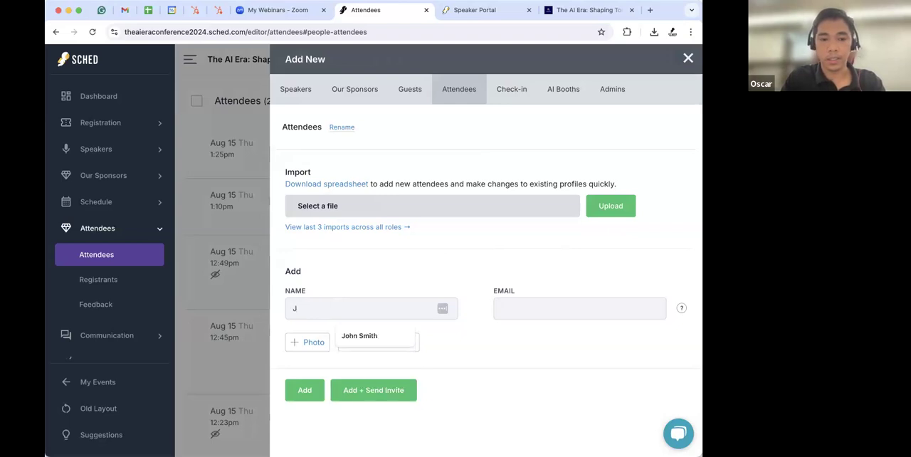
pyautogui.write('s')
pyautogui.press('BackSpace')
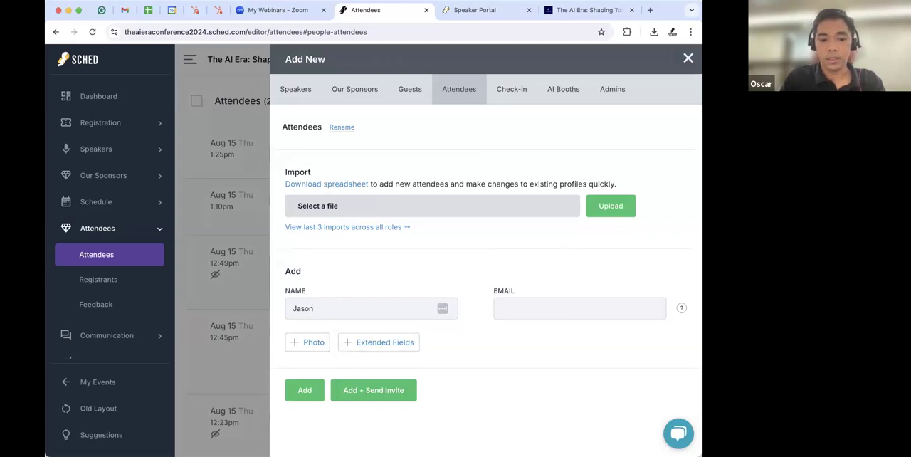
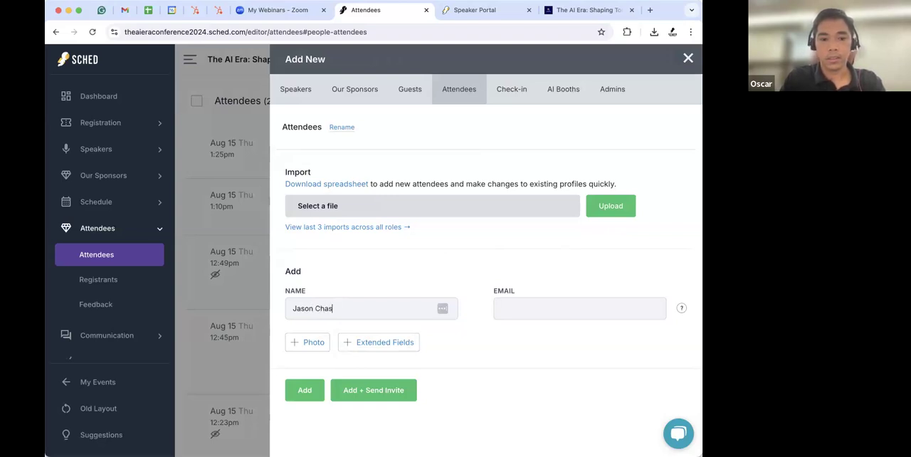
pyautogui.click(524, 309)
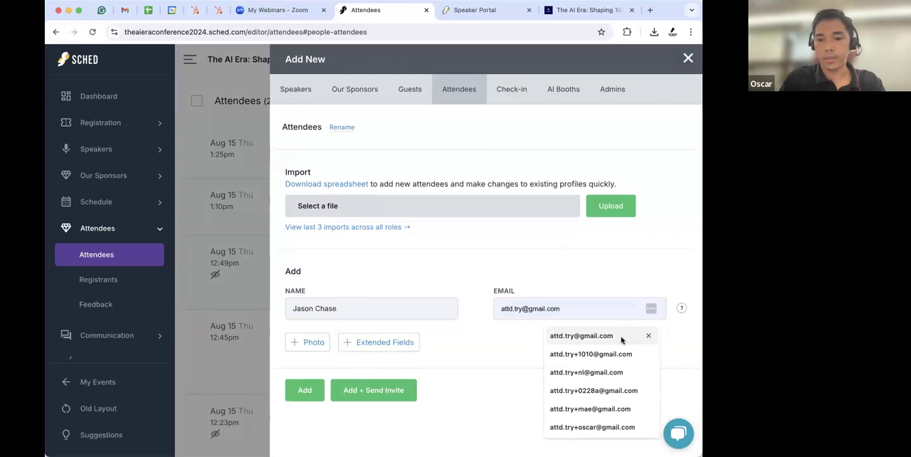
pyautogui.click(590, 335)
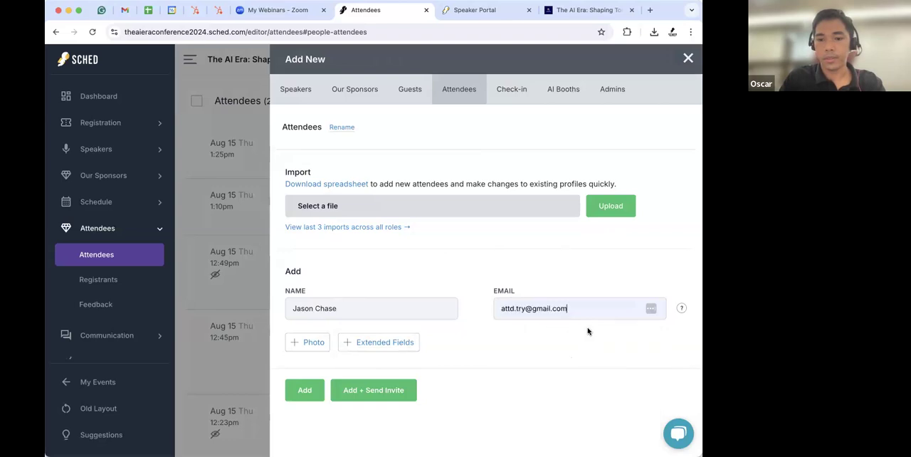
pyautogui.write('+as')
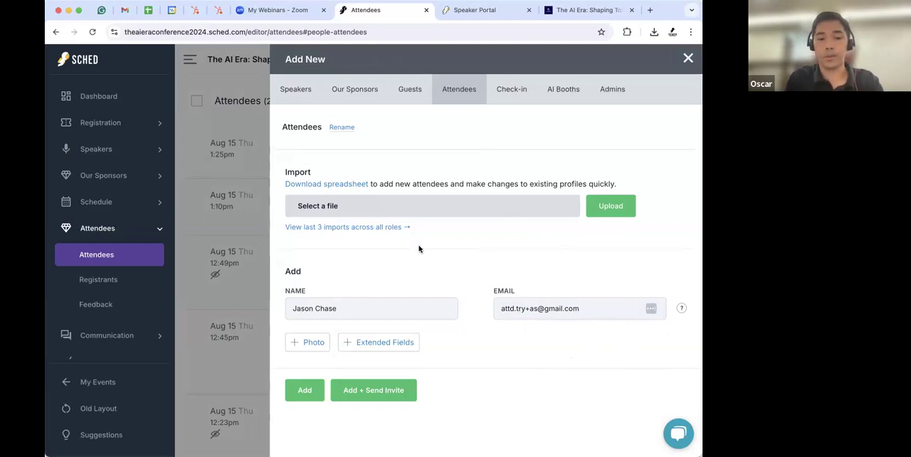
# - Expand the extended fields and add the attendee without sending an invite
pyautogui.click(375, 343)
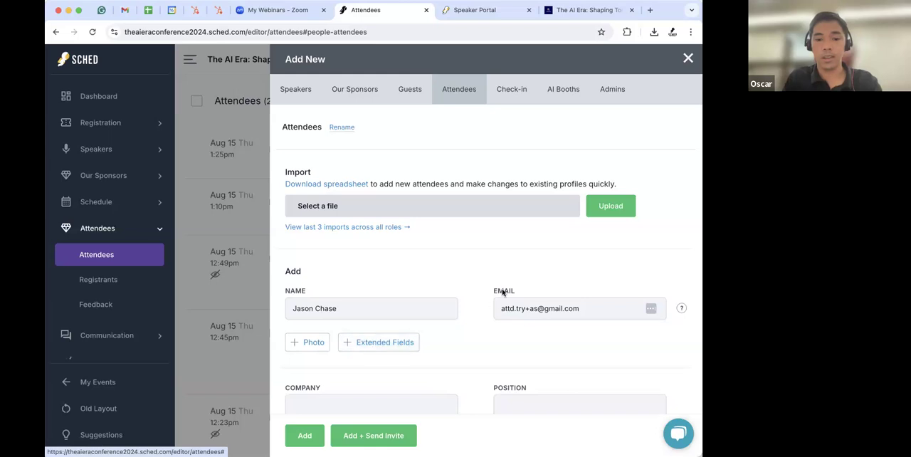
pyautogui.scroll(-5, 502, 292)
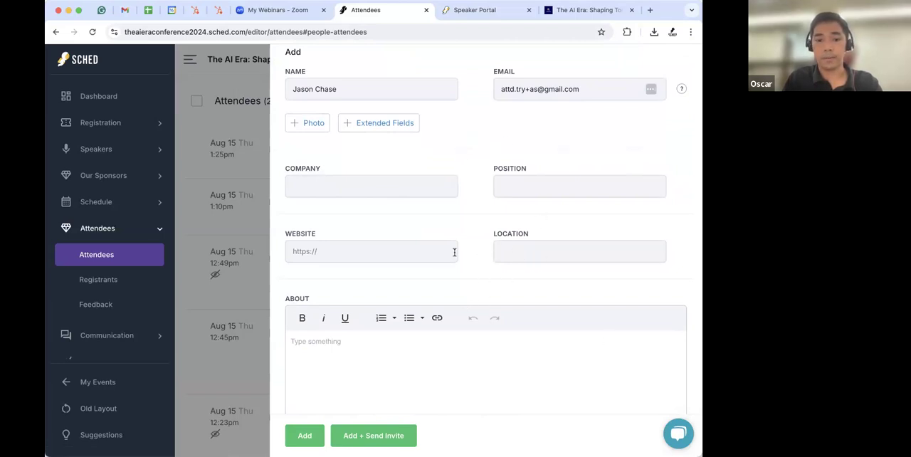
pyautogui.scroll(-3, 454, 250)
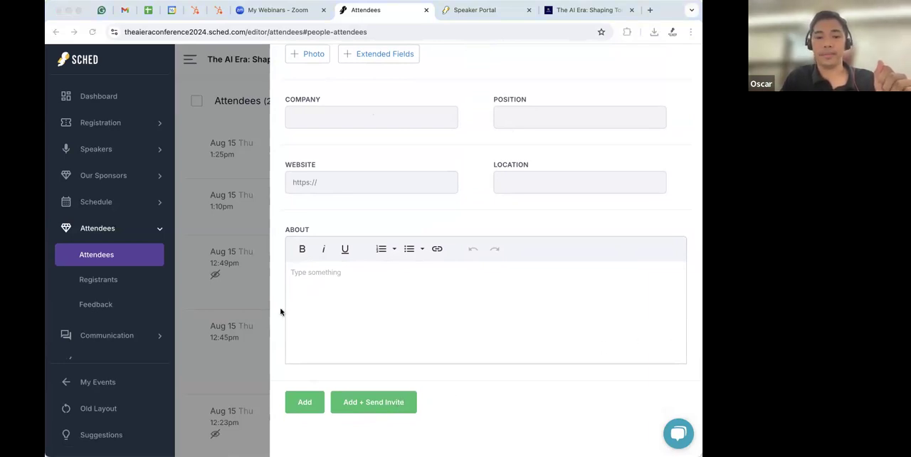
pyautogui.click(304, 404)
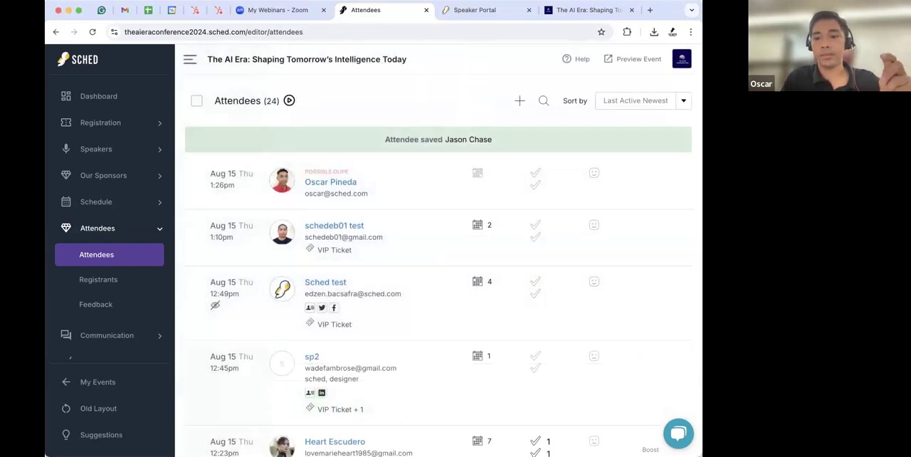
# - Reopen the add attendees panel and download the attendee import spreadsheet
pyautogui.click(417, 108)
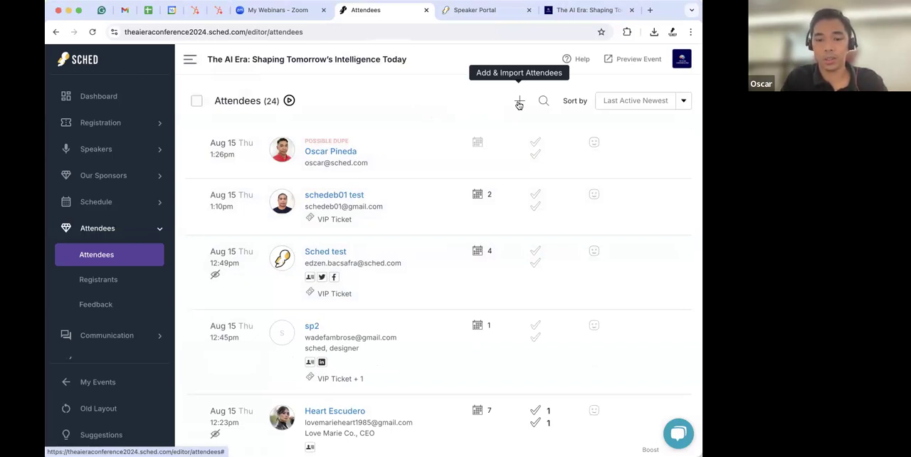
pyautogui.click(520, 103)
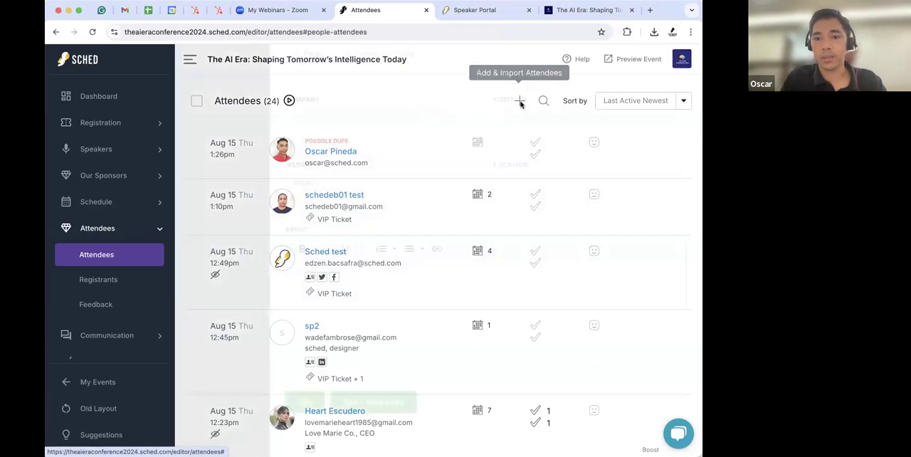
pyautogui.scroll(5, 578, 166)
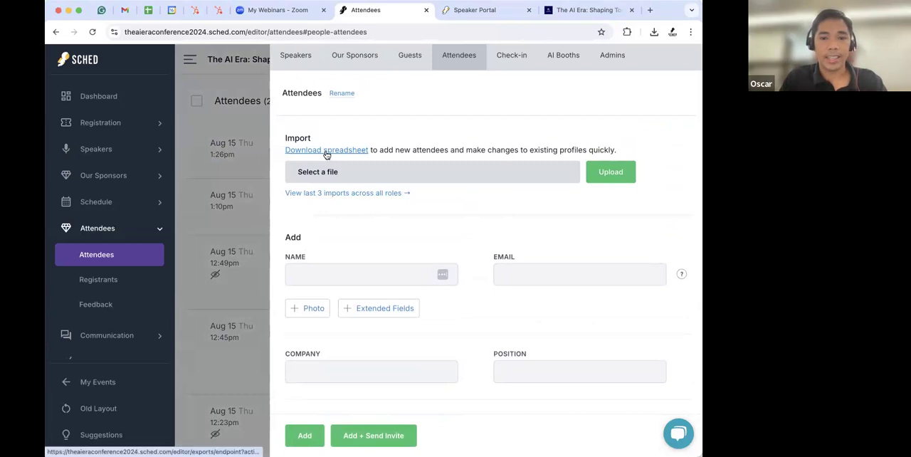
pyautogui.click(326, 150)
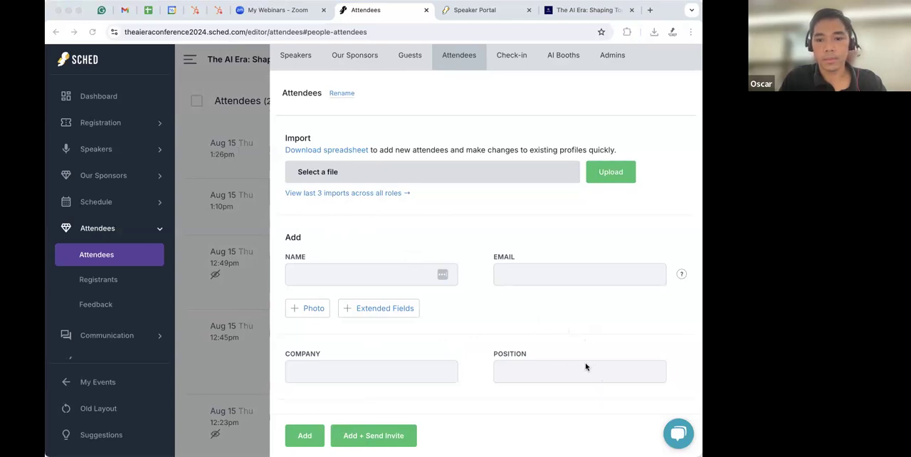
# - Switch to the downloaded attendee spreadsheet and enter a new attendee's full name in the first empty row
pyautogui.press('super+Tab')
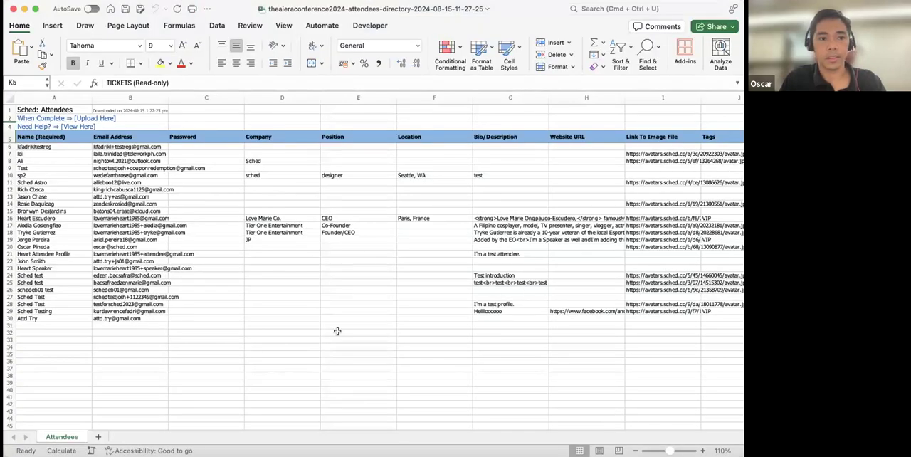
pyautogui.click(290, 308)
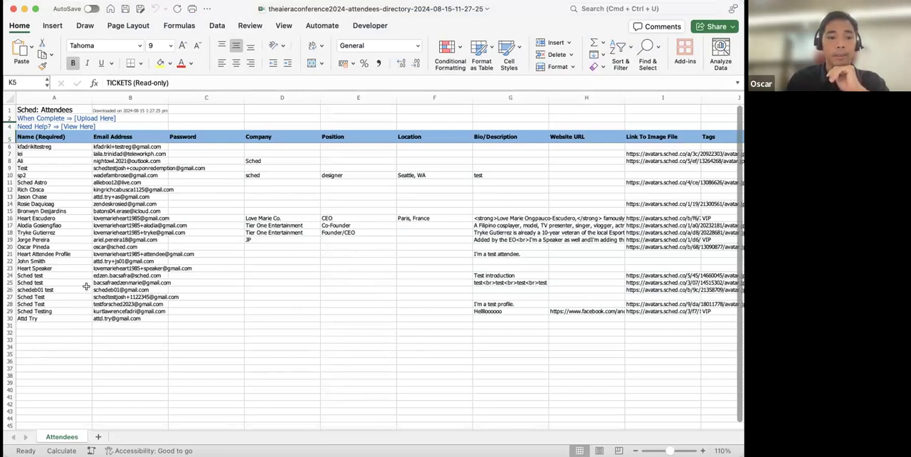
pyautogui.click(37, 328)
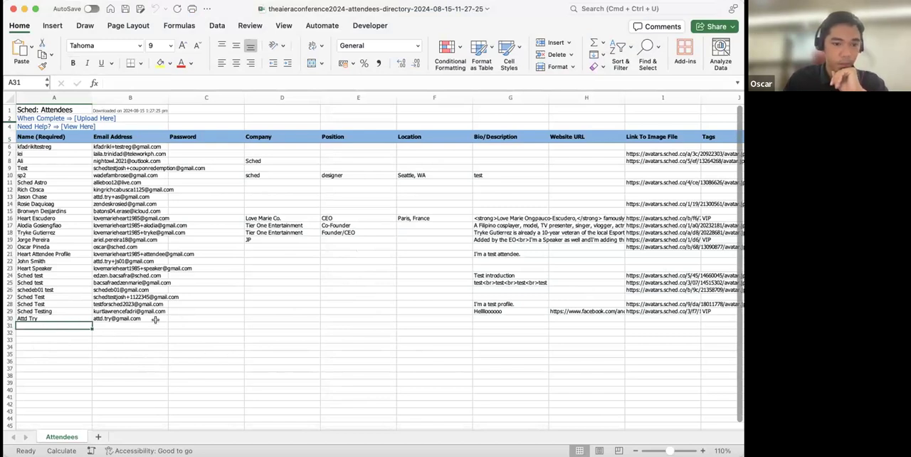
pyautogui.scroll(-3, 155, 320)
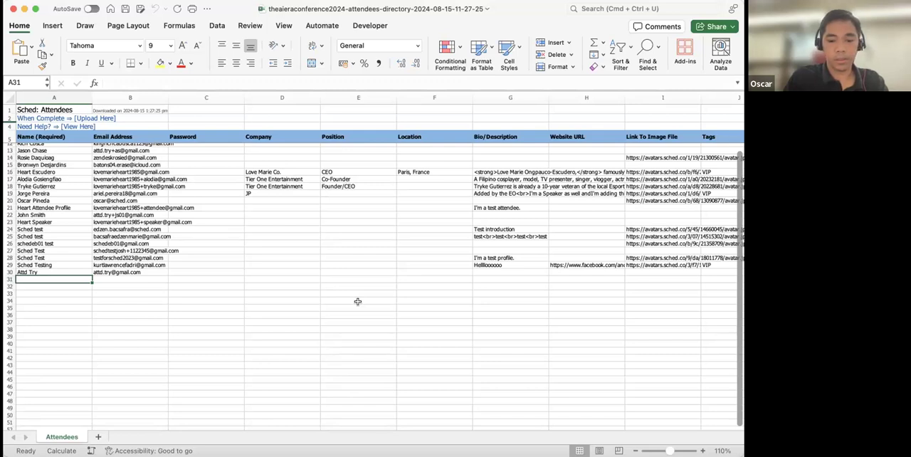
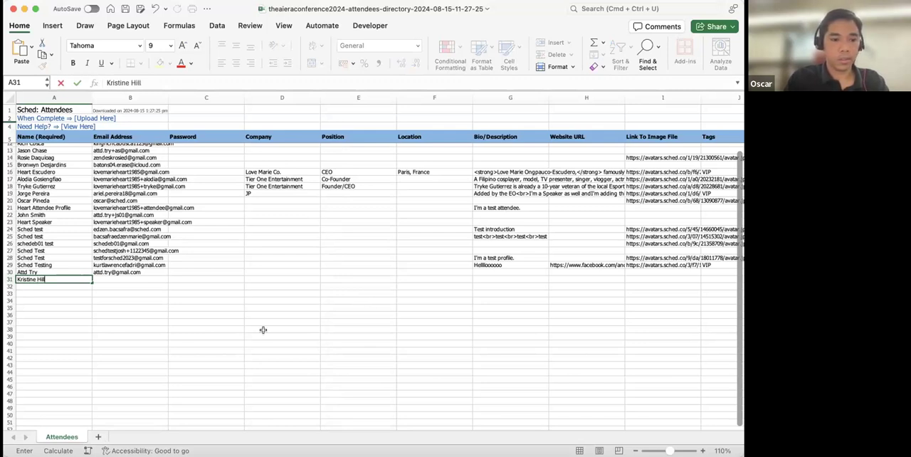
# - Fill in the new attendee's e-mail address in the Email Address column of the same row
pyautogui.click(113, 279)
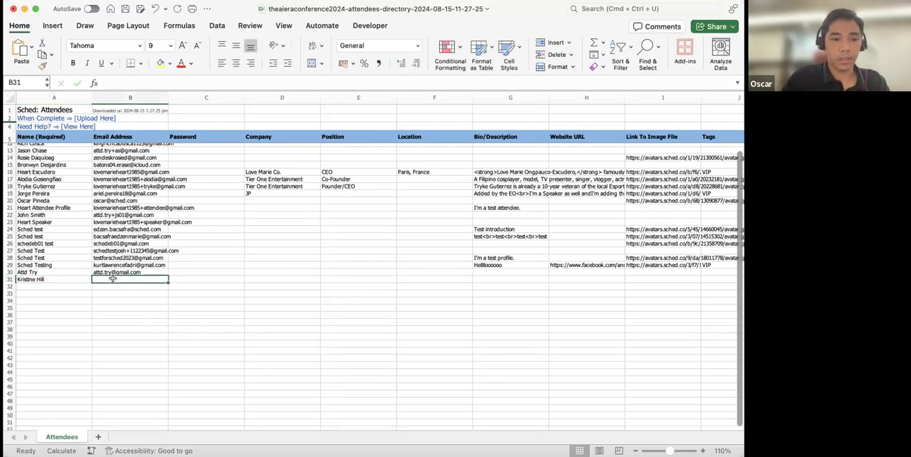
pyautogui.press('BackSpace')
pyautogui.press('BackSpace')
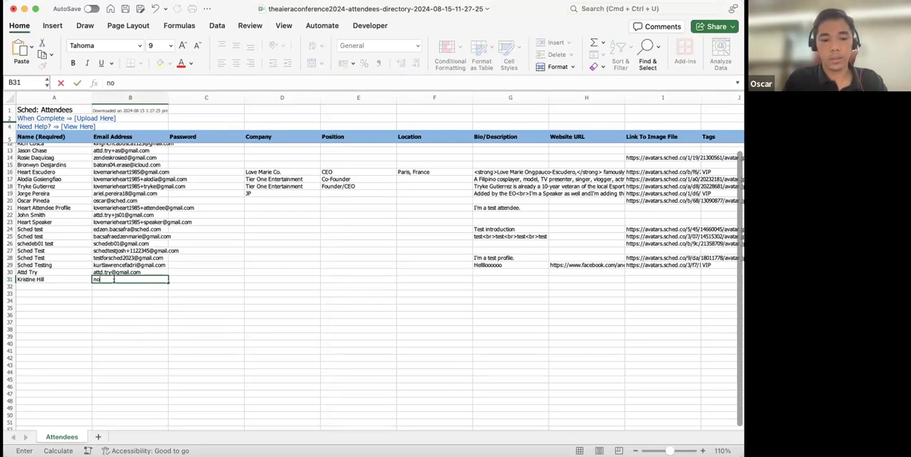
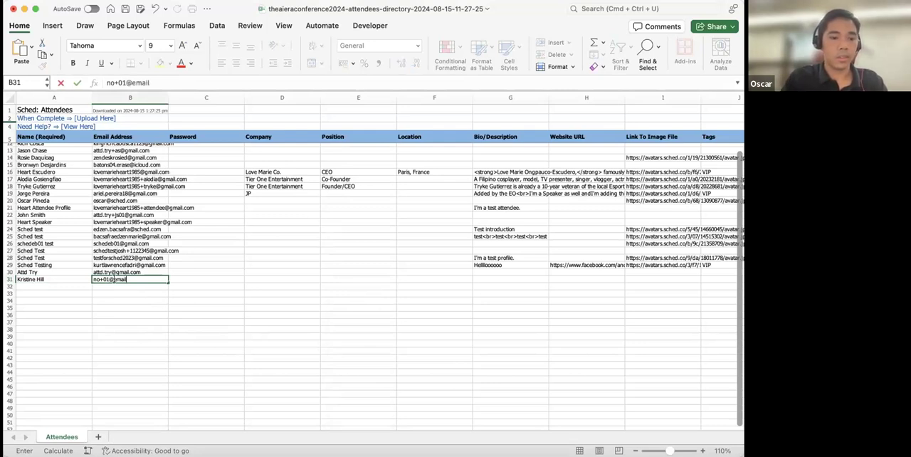
pyautogui.click(222, 279)
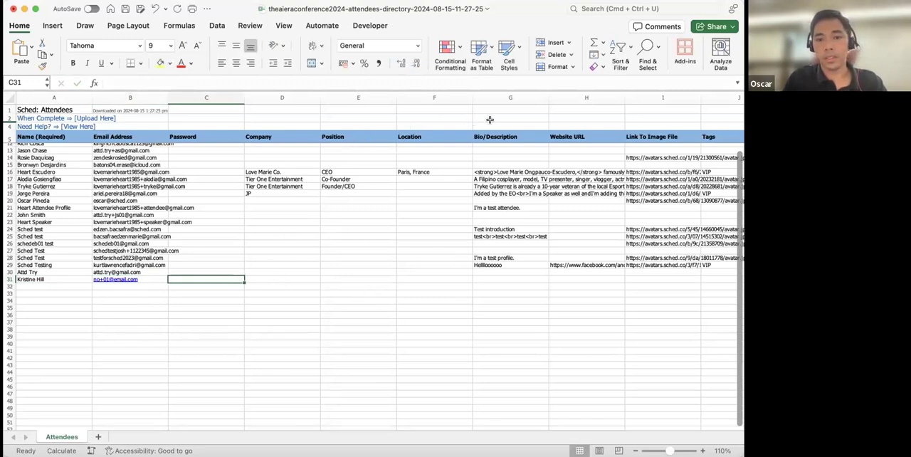
# - Tag the new attendee as VIP in the Tags column
pyautogui.click(508, 276)
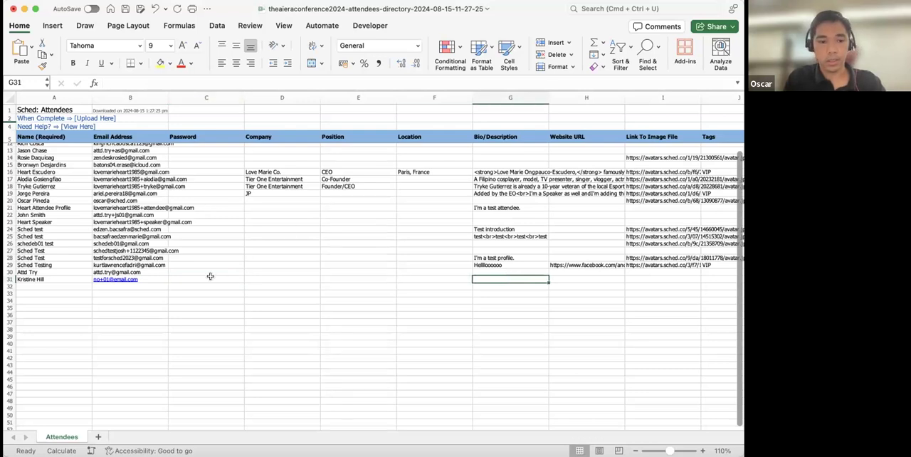
pyautogui.hscroll(2, 602, 275)
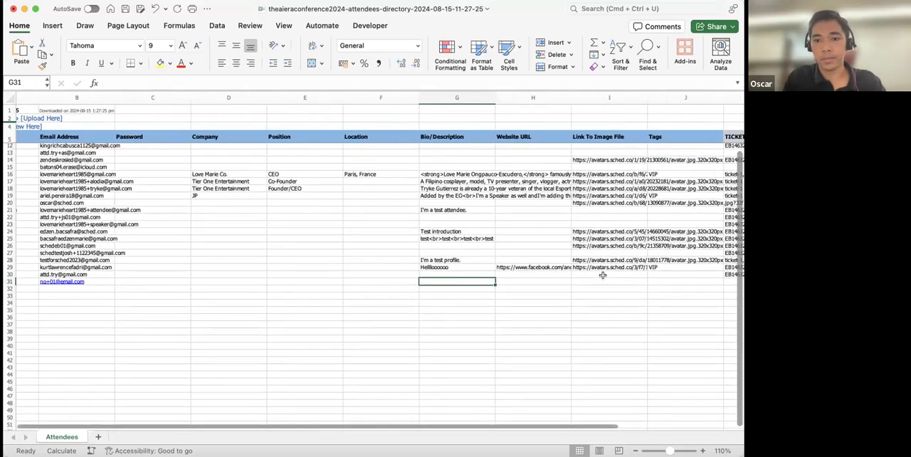
pyautogui.hscroll(3, 602, 275)
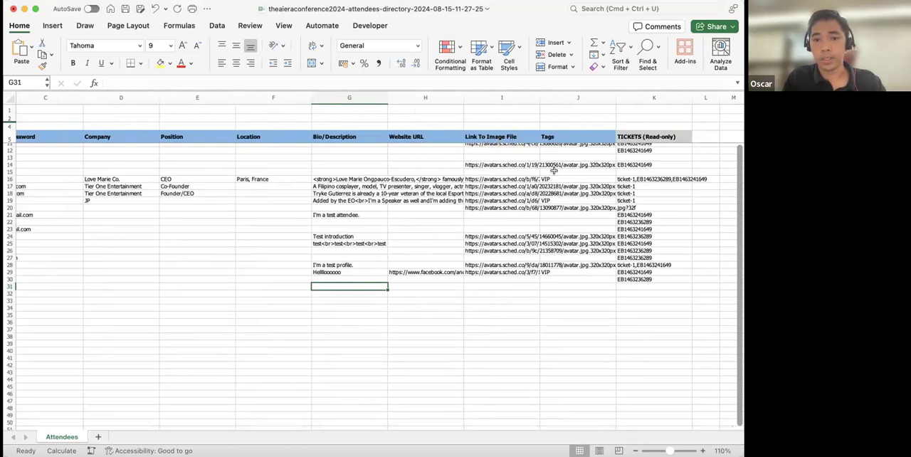
pyautogui.click(482, 285)
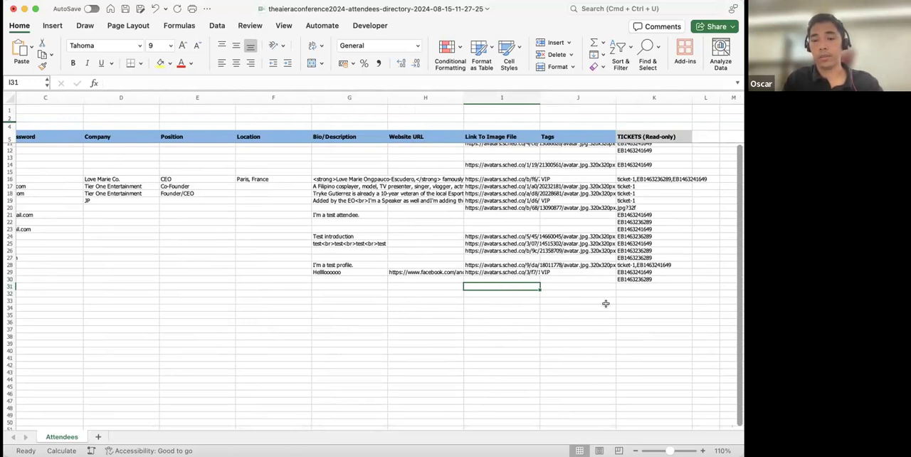
pyautogui.scroll(2, 605, 327)
pyautogui.hscroll(4, 604, 327)
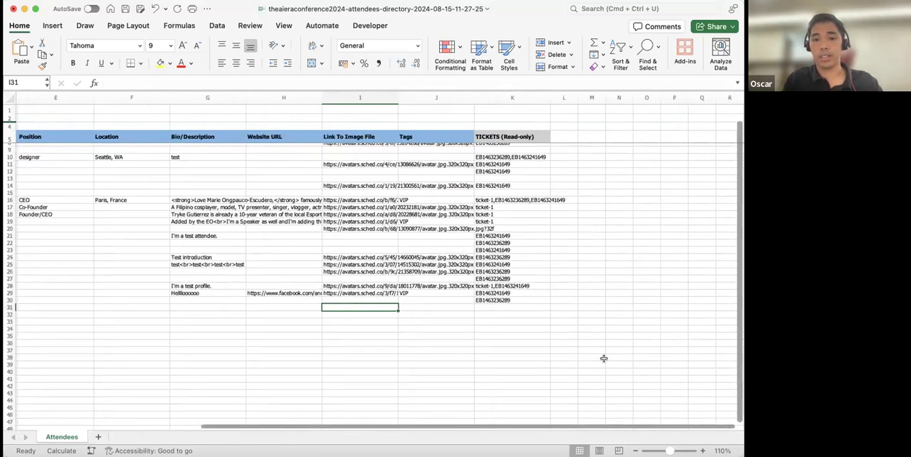
pyautogui.scroll(1, 604, 358)
pyautogui.hscroll(1, 603, 358)
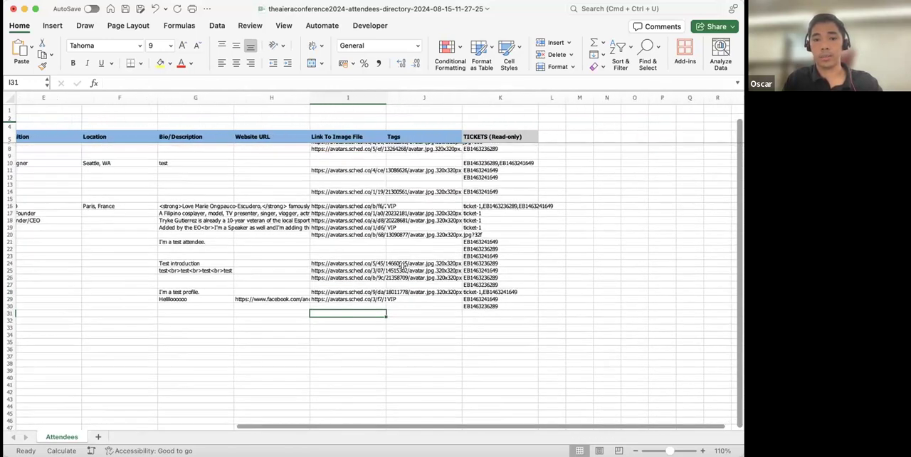
pyautogui.click(398, 310)
pyautogui.doubleClick(397, 311)
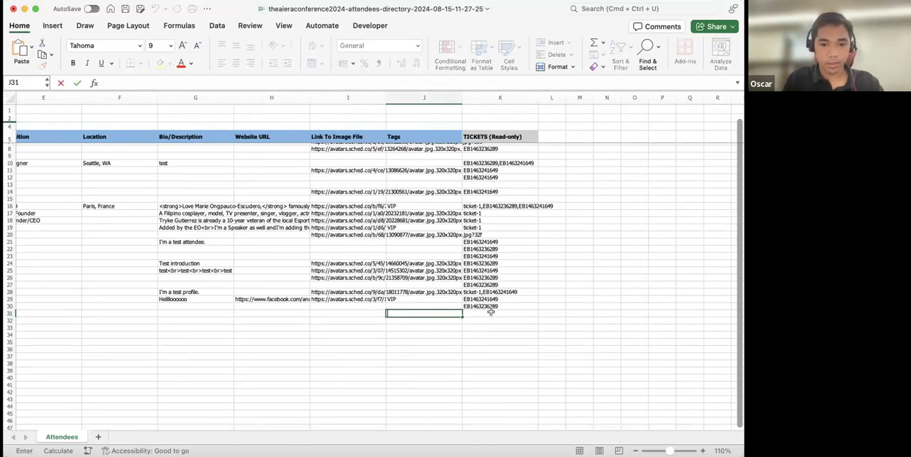
pyautogui.hscroll(-4, 263, 302)
pyautogui.hscroll(5, 263, 302)
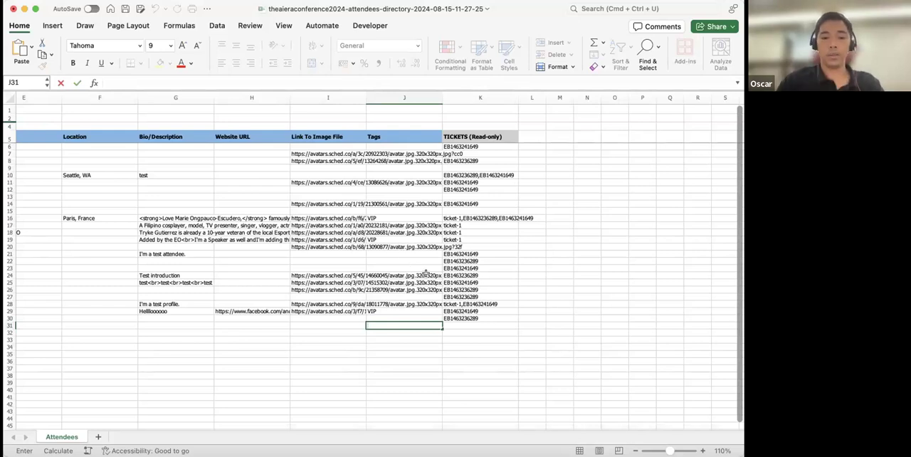
pyautogui.write('VIP')
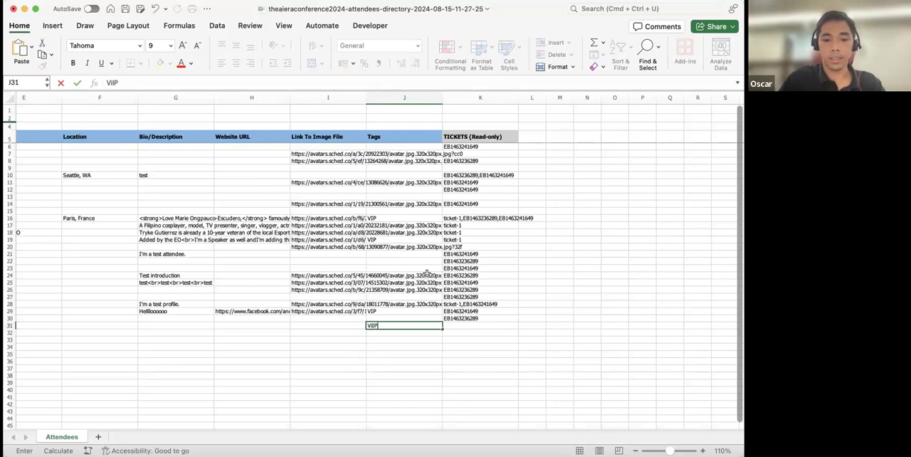
pyautogui.click(409, 282)
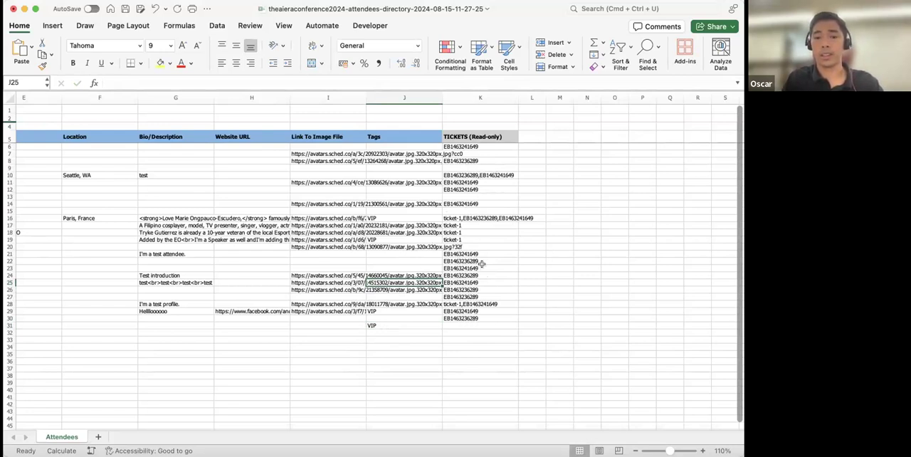
# - Save the edited attendee spreadsheet to the Mac
pyautogui.hscroll(-2, 482, 264)
pyautogui.hscroll(-2, 481, 264)
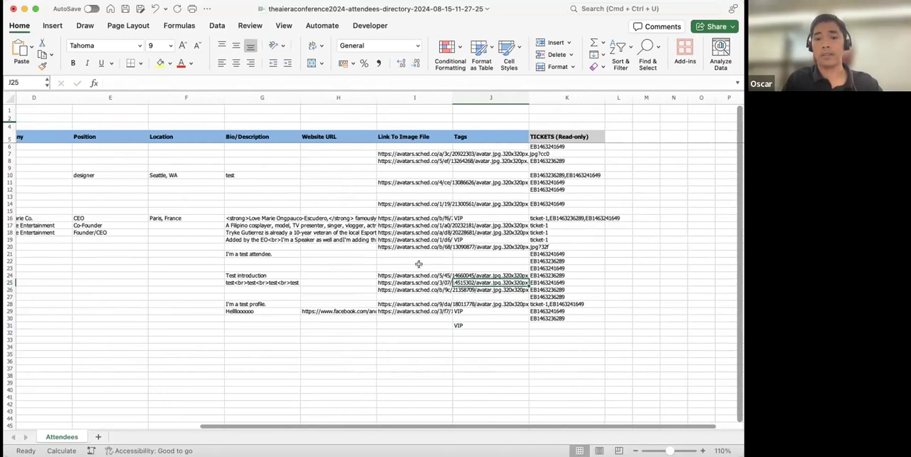
pyautogui.scroll(-1, 502, 299)
pyautogui.hscroll(-6, 501, 299)
pyautogui.scroll(-1, 502, 299)
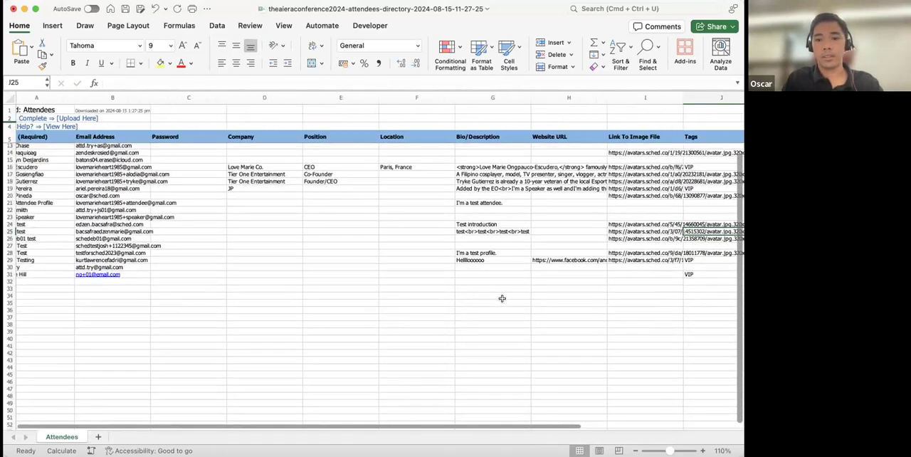
pyautogui.hscroll(-1, 501, 298)
pyautogui.scroll(-1, 502, 299)
pyautogui.hscroll(1, 118, 300)
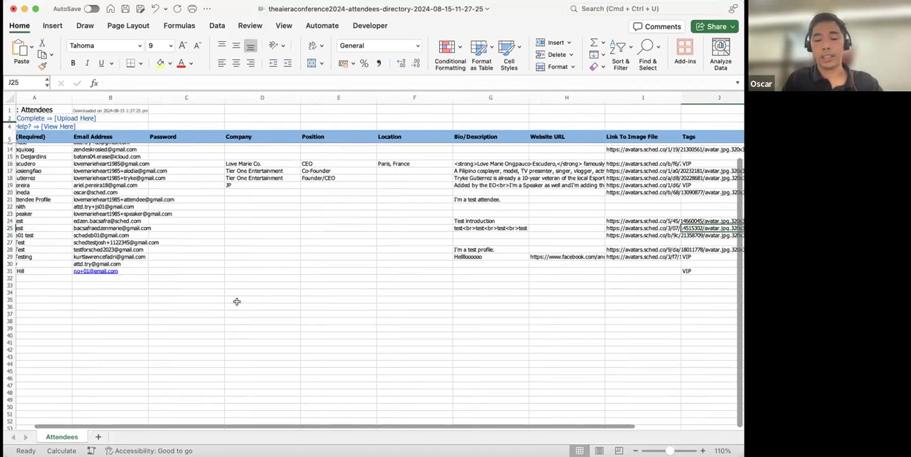
pyautogui.hscroll(-1, 236, 301)
pyautogui.scroll(1, 236, 301)
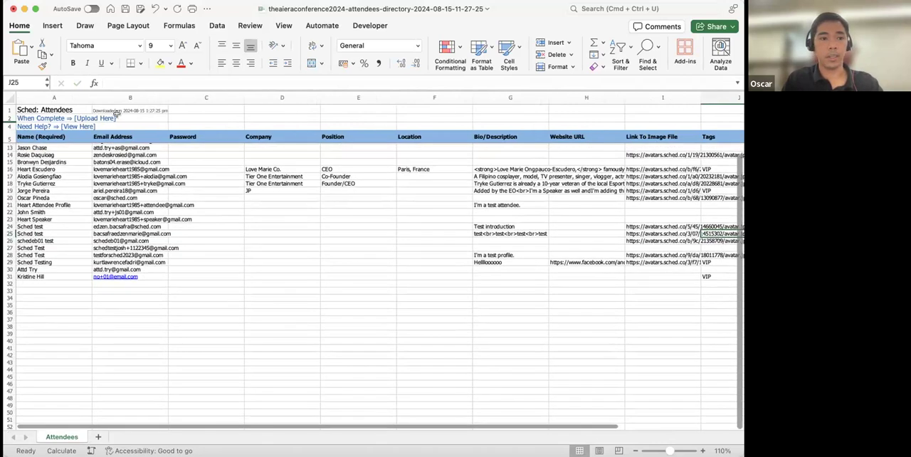
pyautogui.click(140, 10)
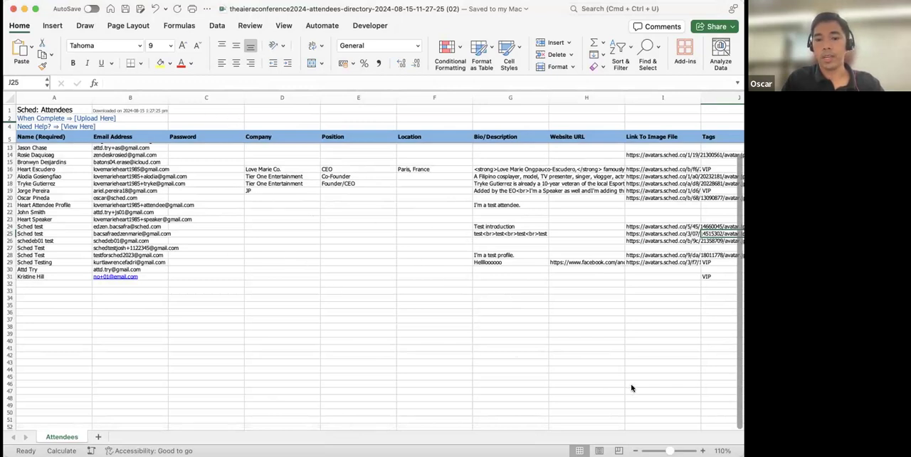
pyautogui.press('super+Tab')
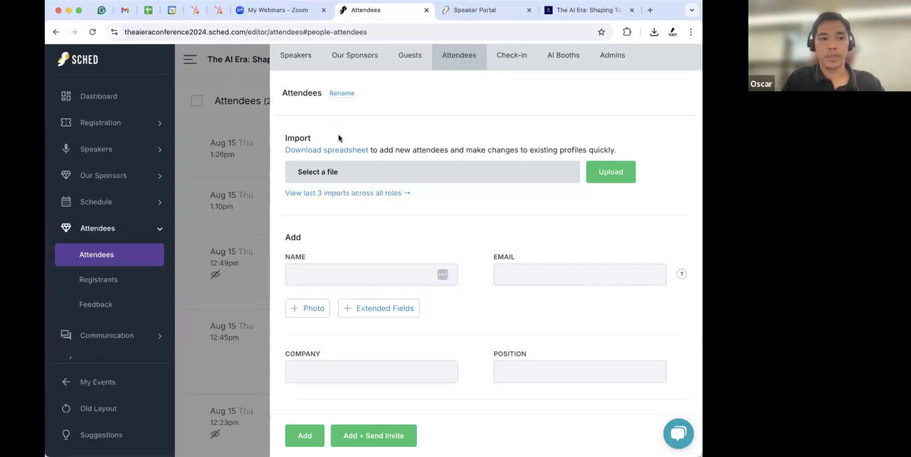
pyautogui.click(338, 177)
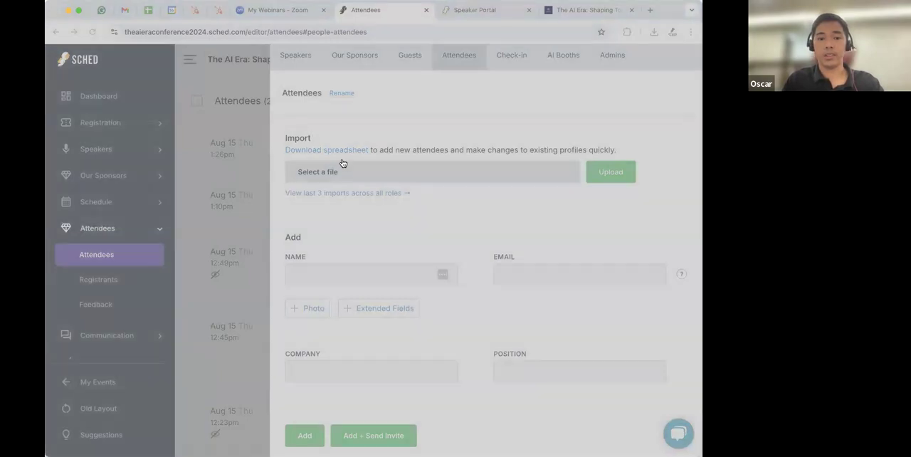
pyautogui.click(512, 186)
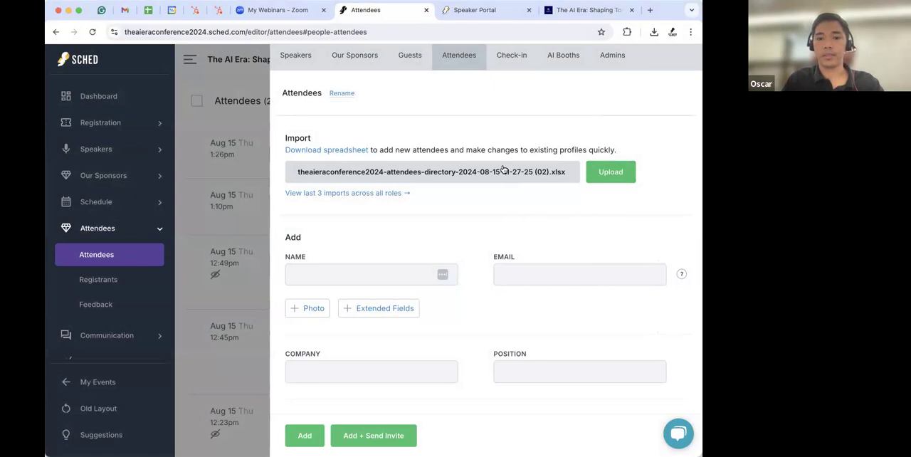
pyautogui.scroll(-2, 503, 170)
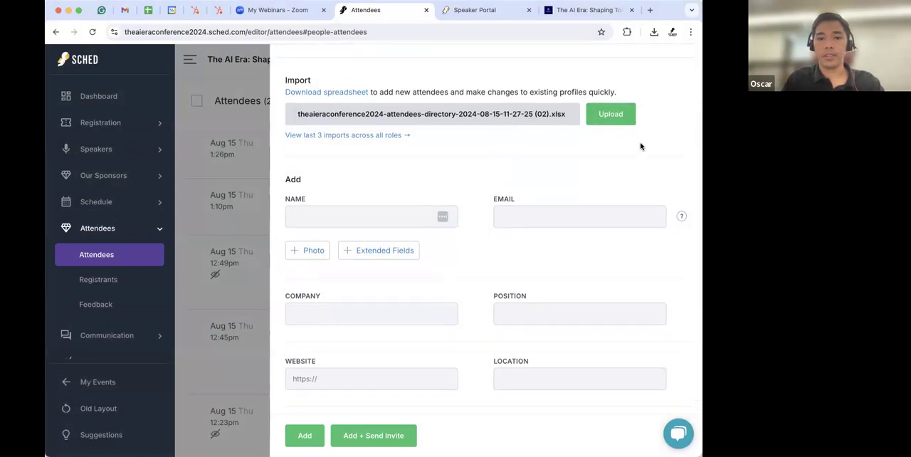
pyautogui.click(611, 115)
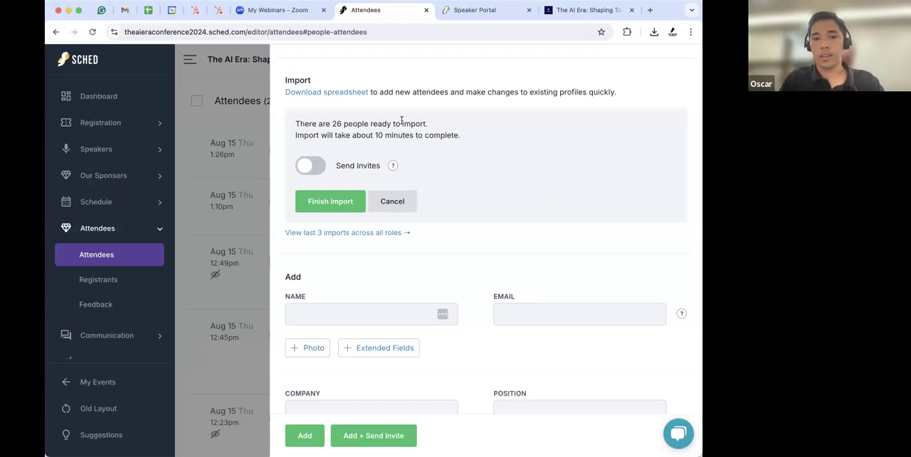
pyautogui.moveTo(395, 165)
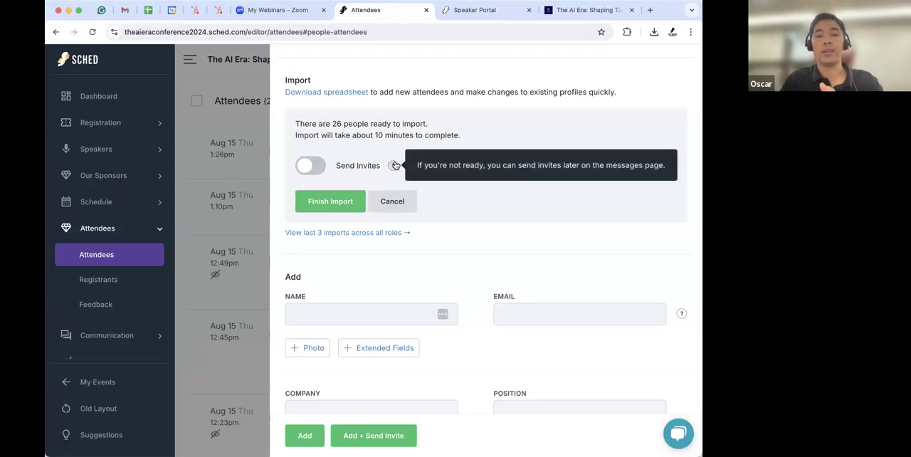